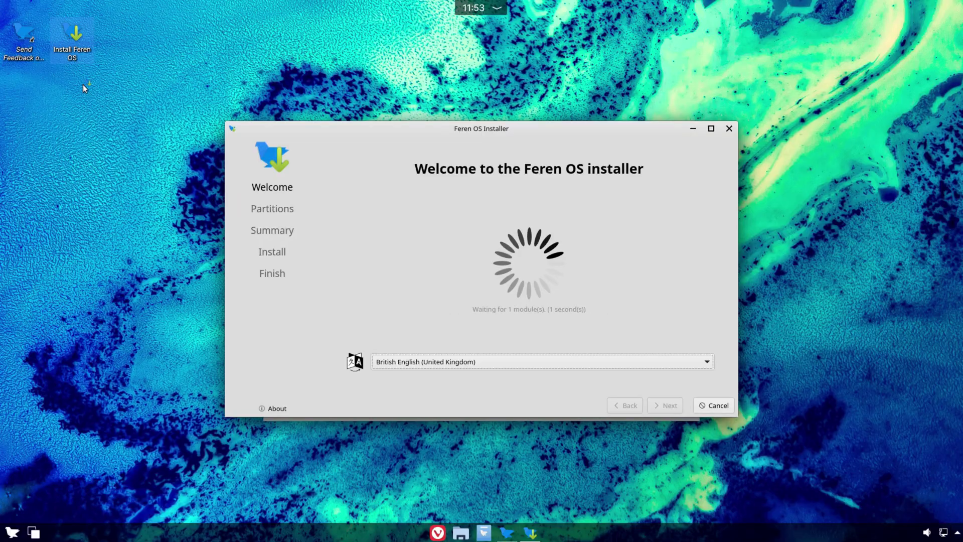
Set the installer language to American English and continue to the partitioning options
left_click(676, 362)
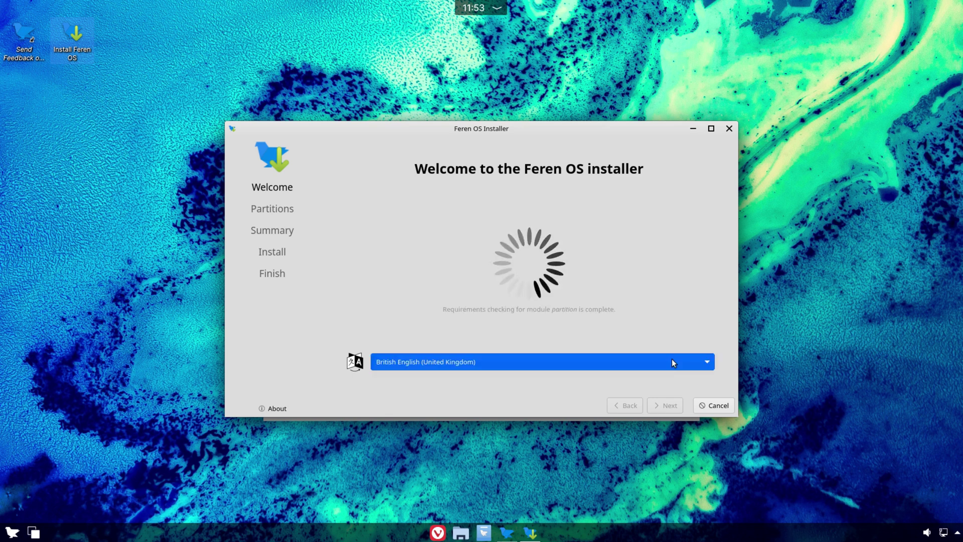
left_click(391, 475)
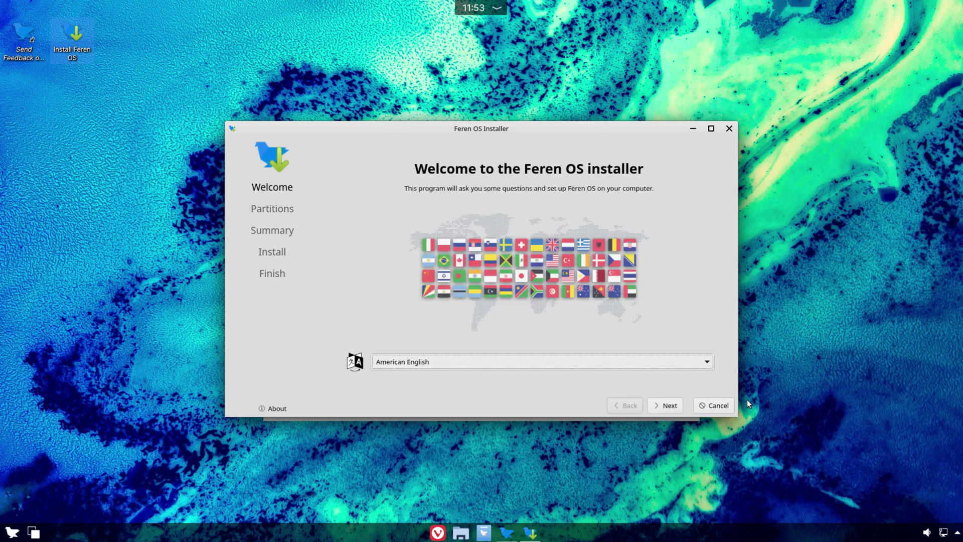
left_click(670, 405)
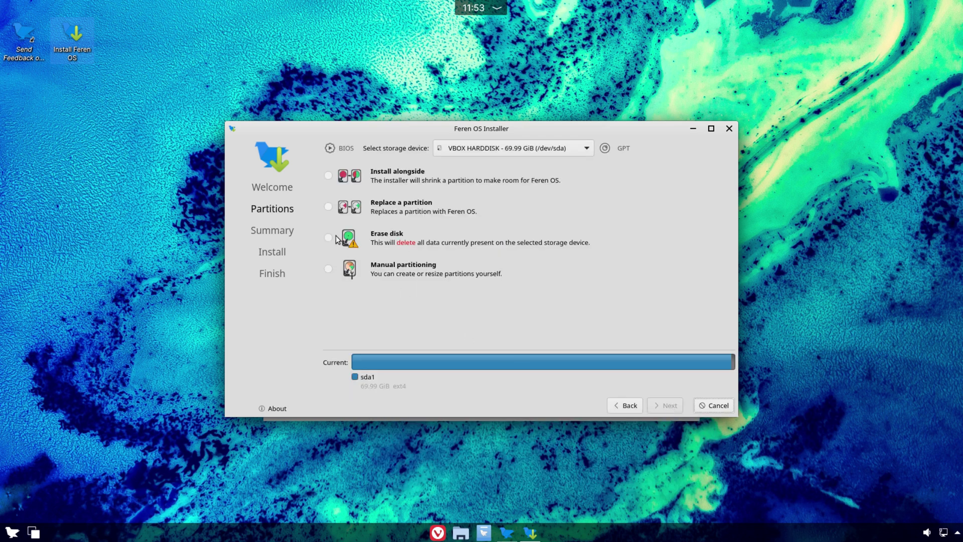
Choose to erase the VBOX HARDDISK, accept the summary and start installing Feren OS
left_click(329, 238)
left_click(668, 405)
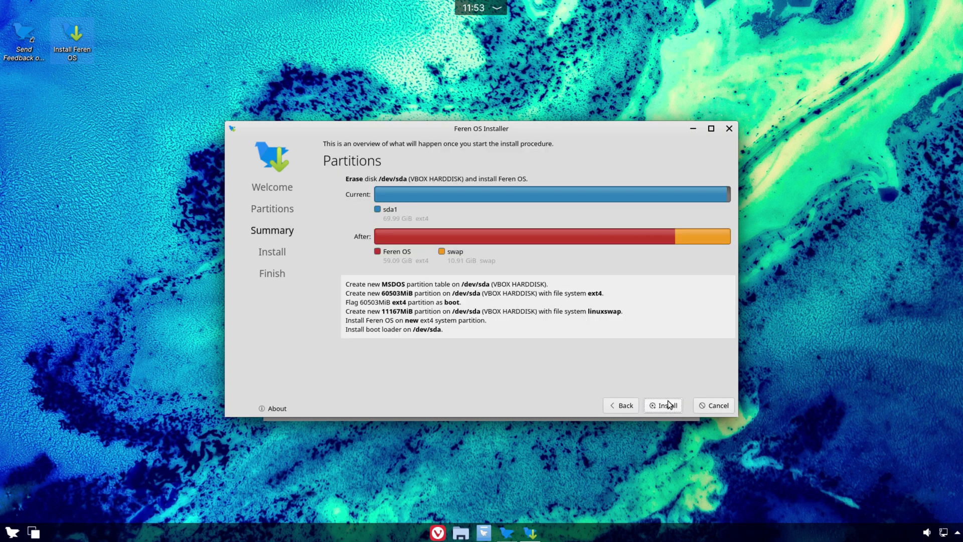
left_click(664, 409)
left_click(529, 276)
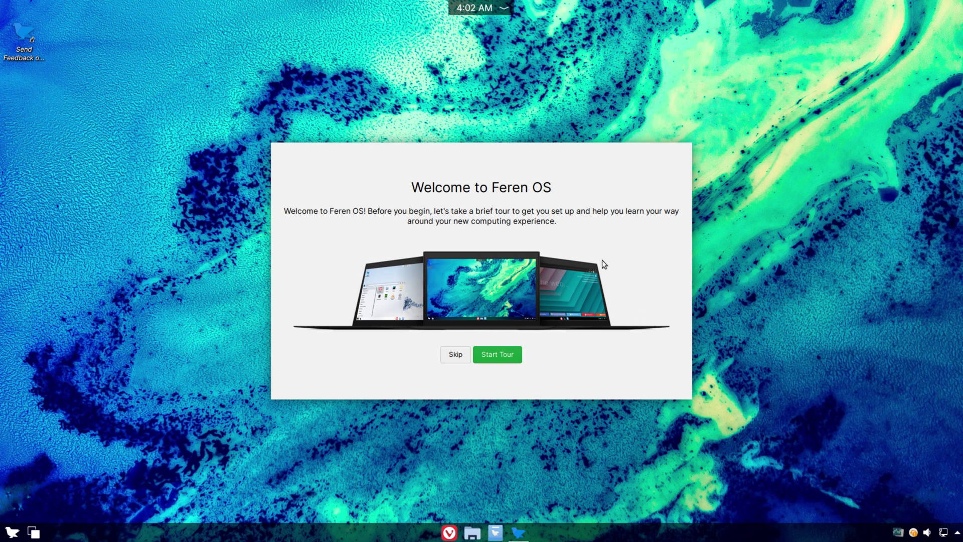
Start the welcome tour and advance past the virtual machine and file transfer pages to the 3rd-party codecs page
left_click(498, 352)
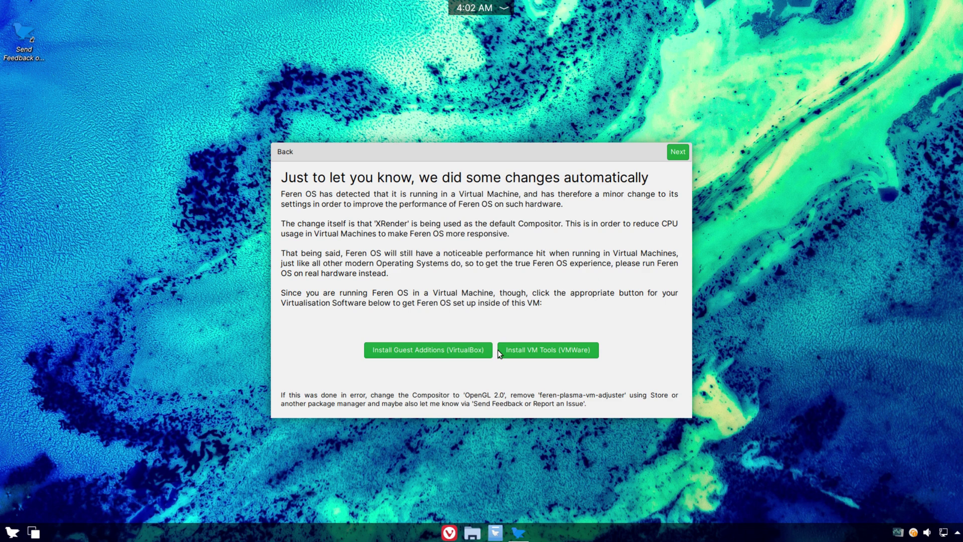
left_click(680, 153)
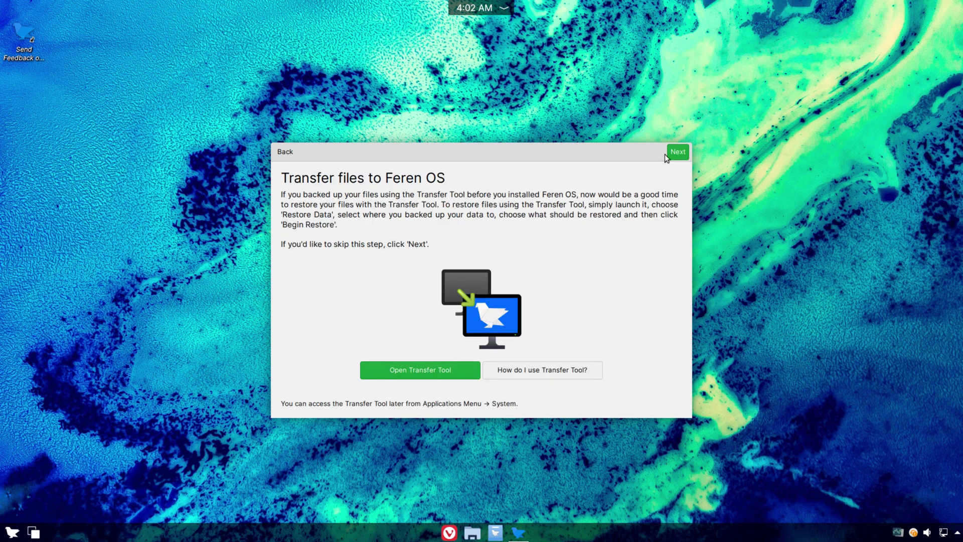
left_click(680, 152)
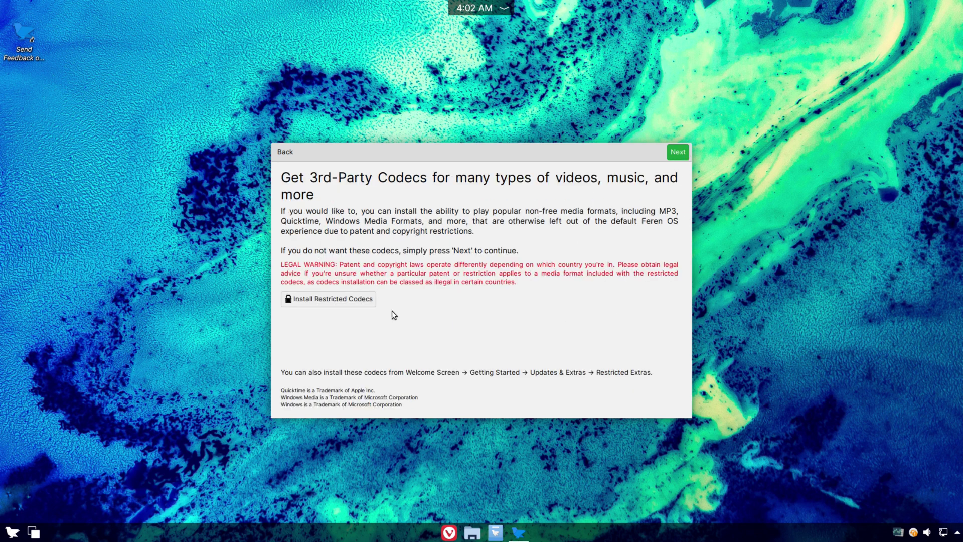
Install the restricted codecs, entering the account password to authenticate
left_click(313, 297)
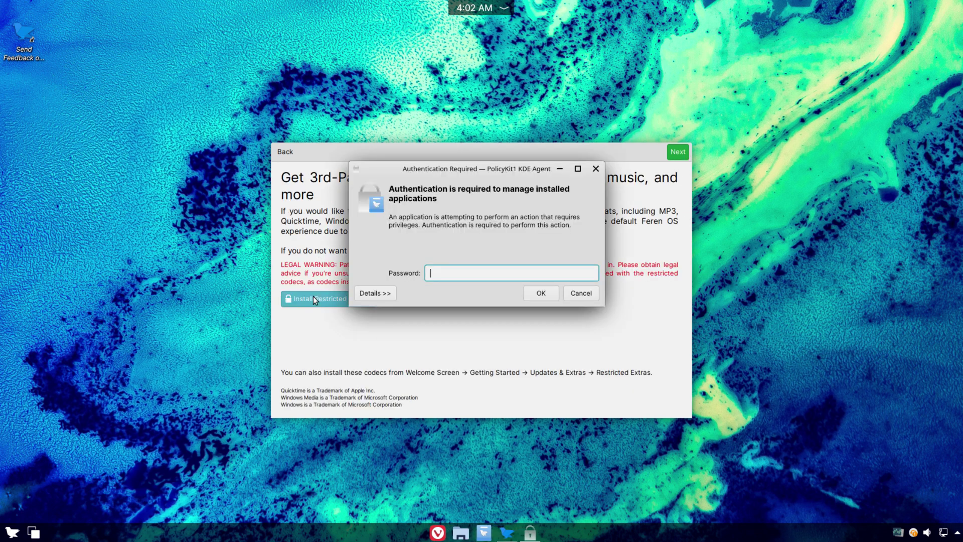
type("••")
key("Return")
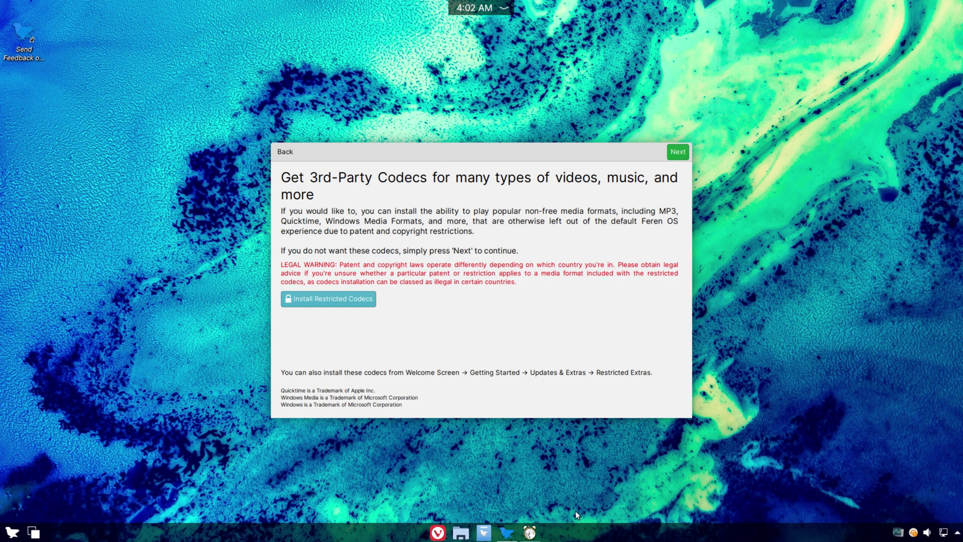
mouse_move(537, 536)
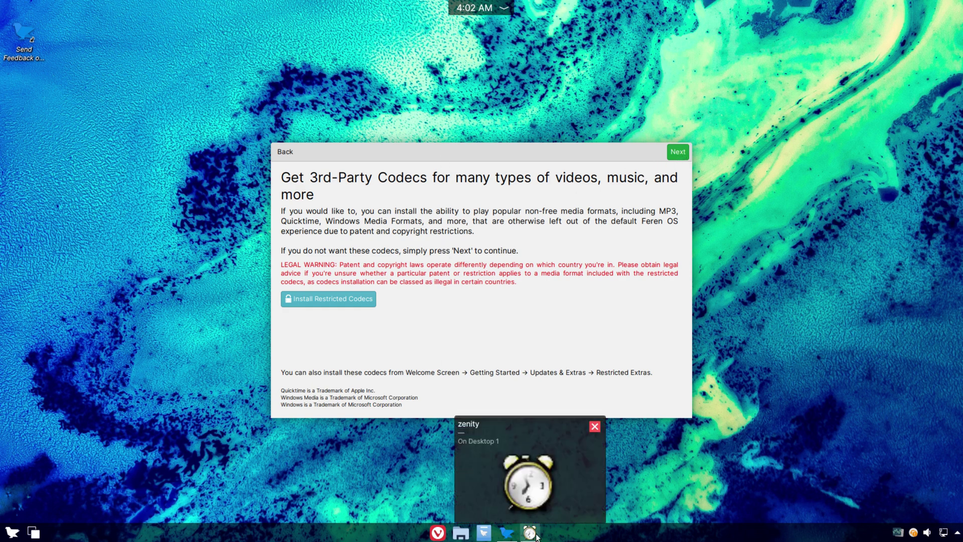
Keep the Feren OS Default desktop mode and continue the tour to the Applications Menu page
left_click(678, 151)
left_click_drag(442, 151, 413, 130)
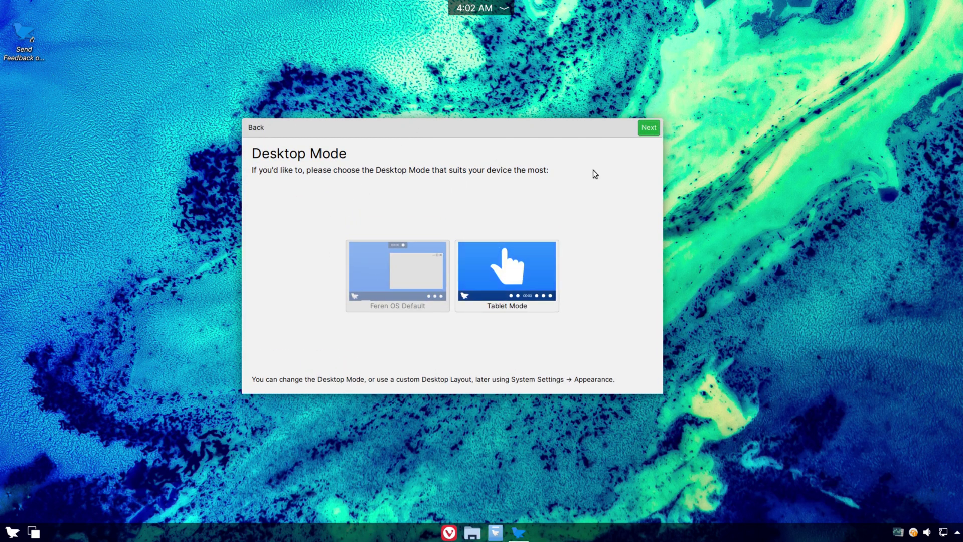
left_click(646, 131)
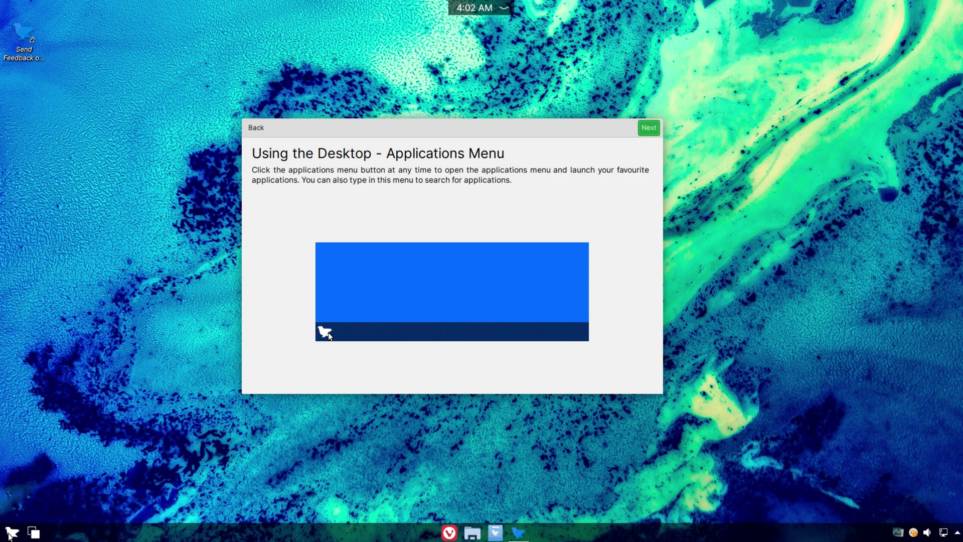
Briefly open and close the applications menu, and advance the tour through the desktop usage and Store pages to Theme Mode
left_click(10, 533)
left_click(10, 533)
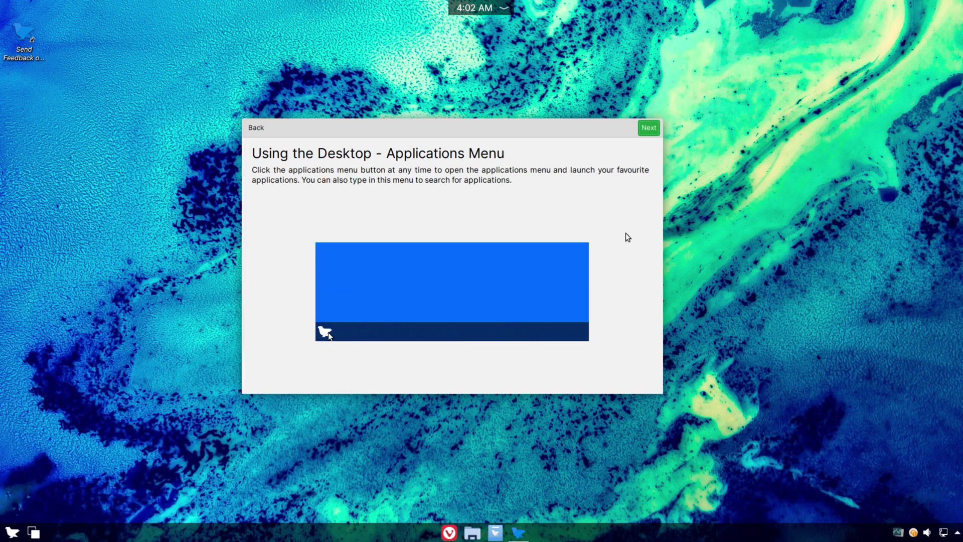
left_click(647, 128)
left_click(647, 128)
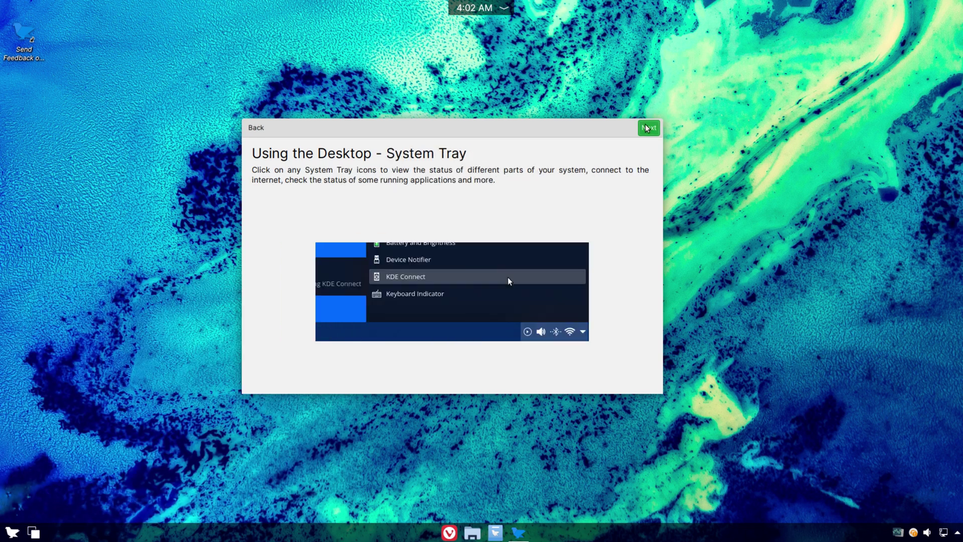
left_click(647, 127)
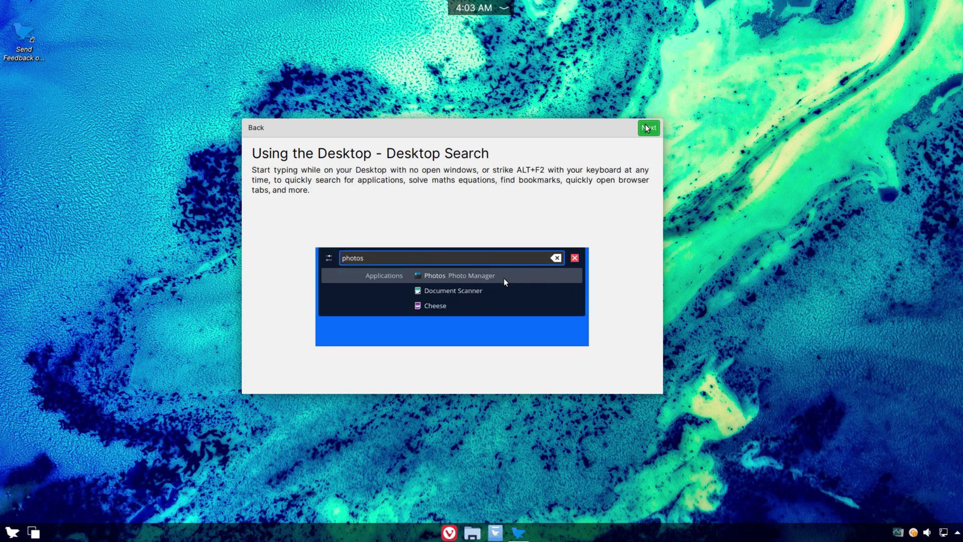
left_click(647, 127)
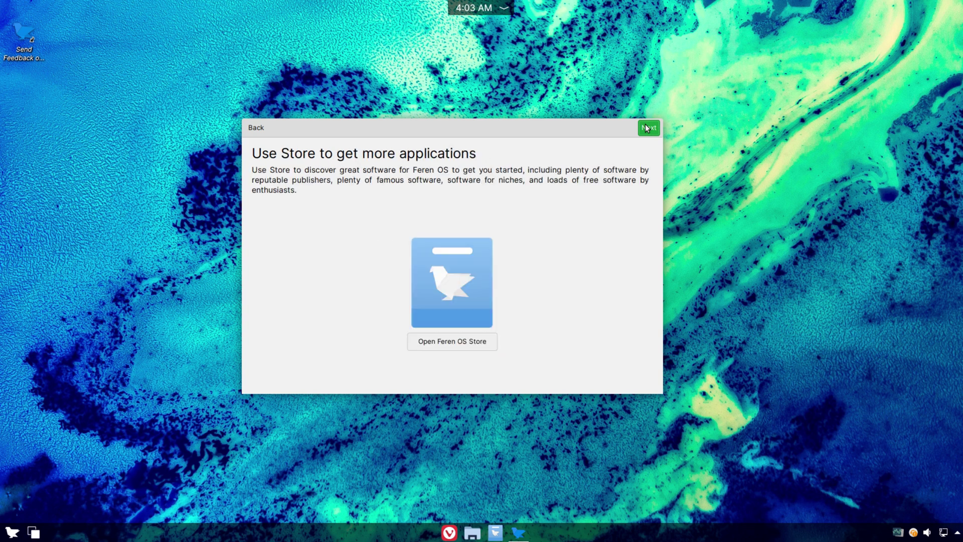
left_click(647, 128)
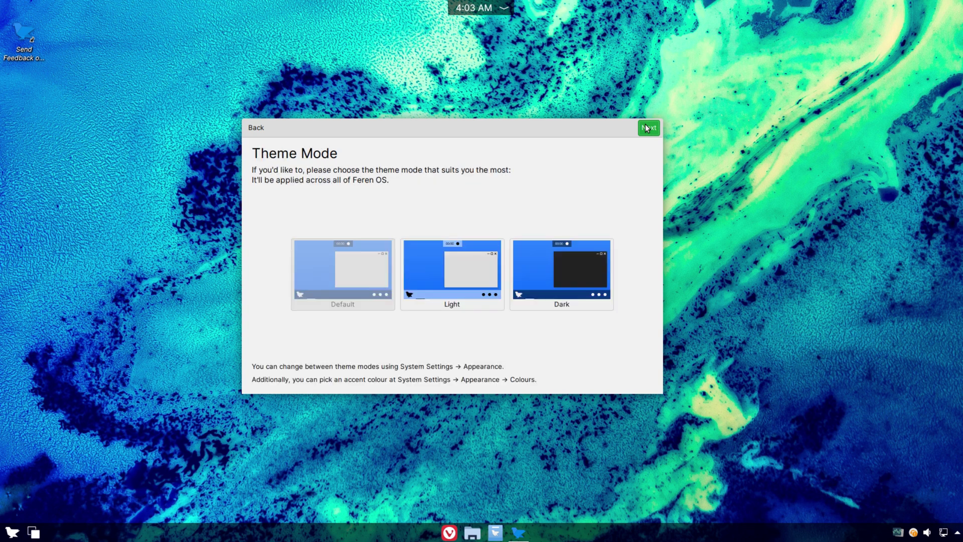
Set the theme mode to Dark and leave the tour without configuring KDE Connect or Night Colour
left_click(541, 257)
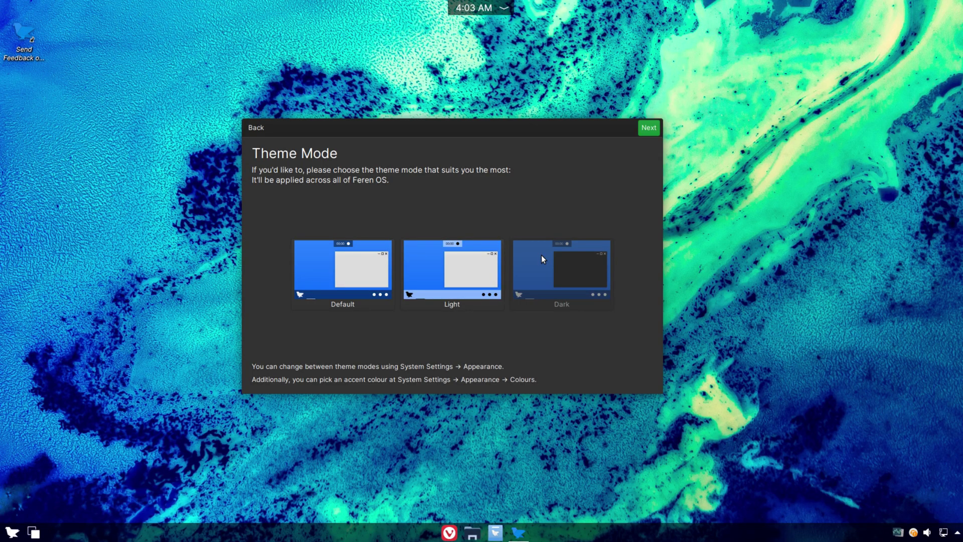
left_click(646, 127)
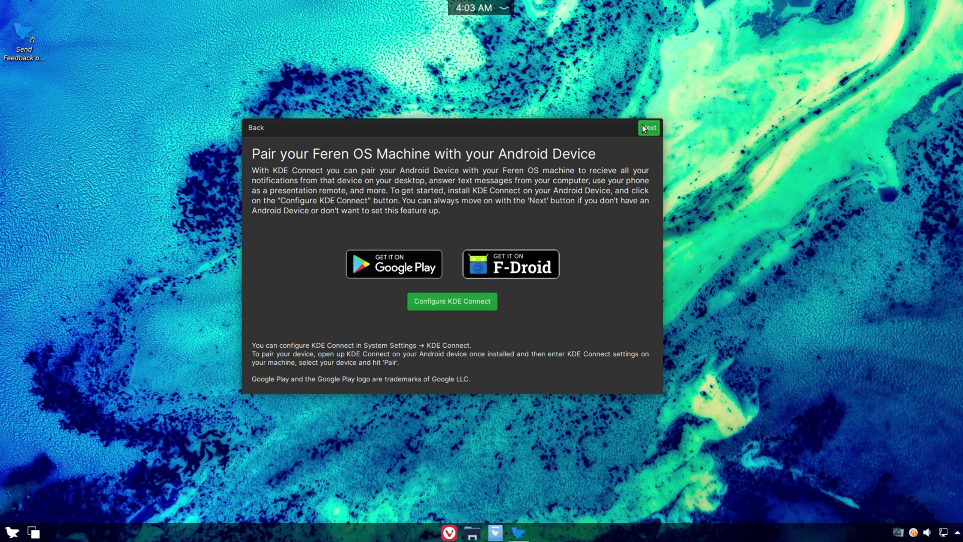
left_click(645, 129)
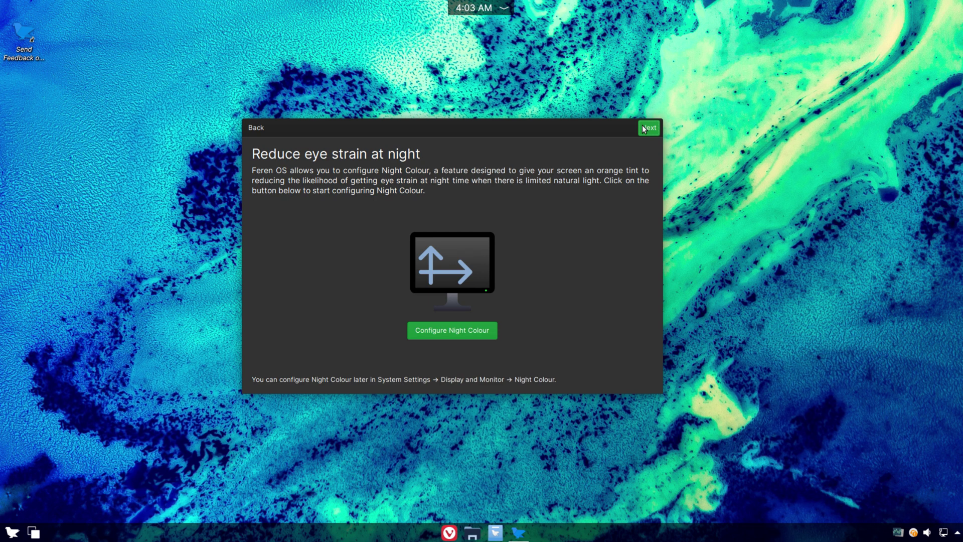
left_click(644, 129)
left_click(643, 129)
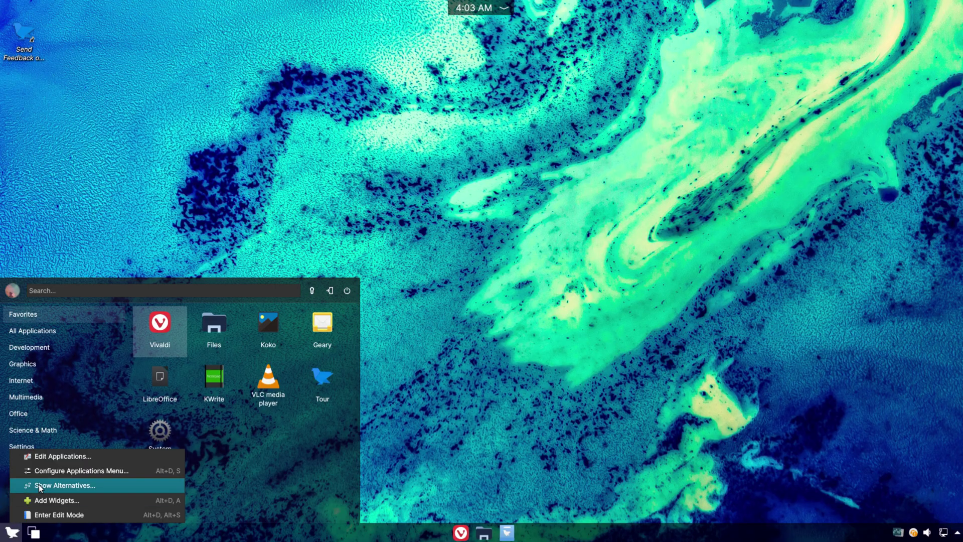
Switch the panel's launcher widget to the Application Menu alternative based on cascading popup menus
left_click(41, 484)
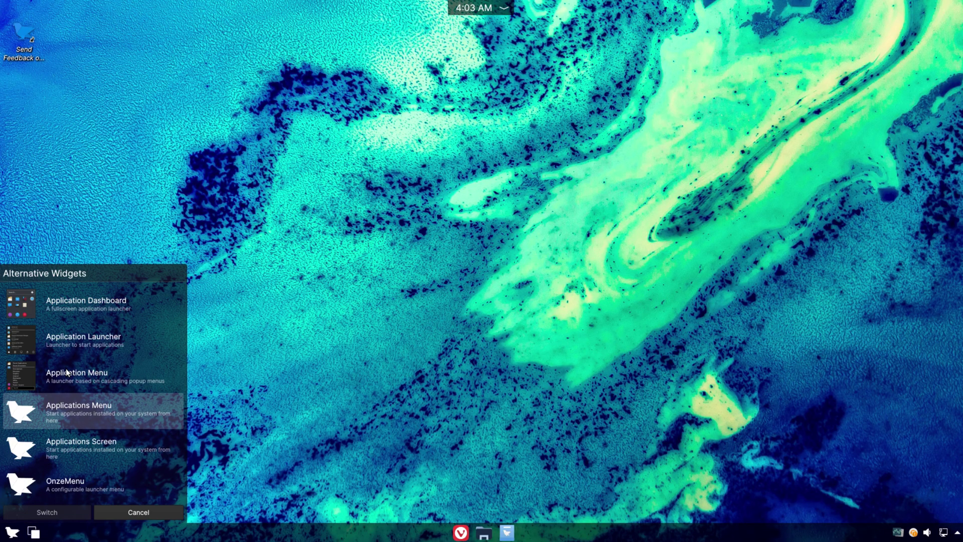
key("Up")
left_click(34, 510)
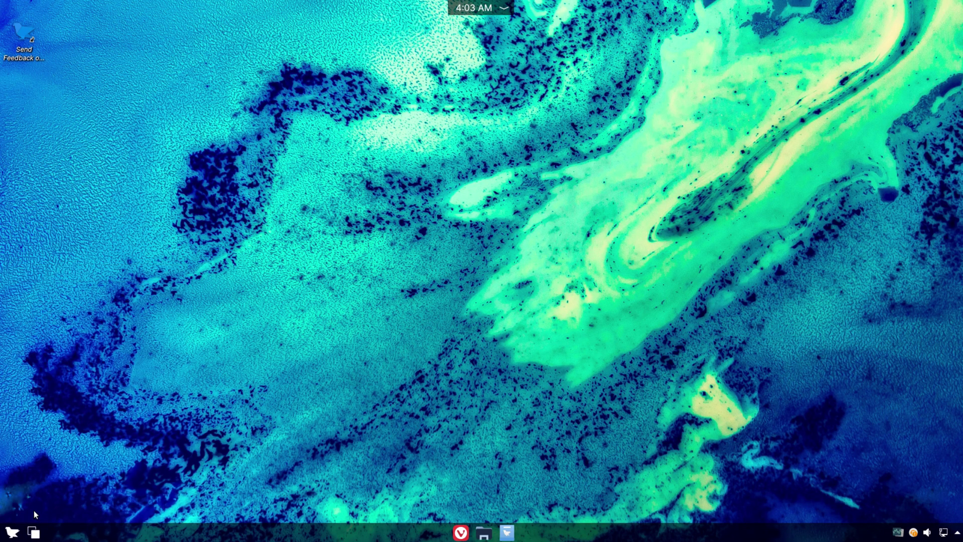
Open System Settings from the launcher and view the About this System page
left_click(10, 532)
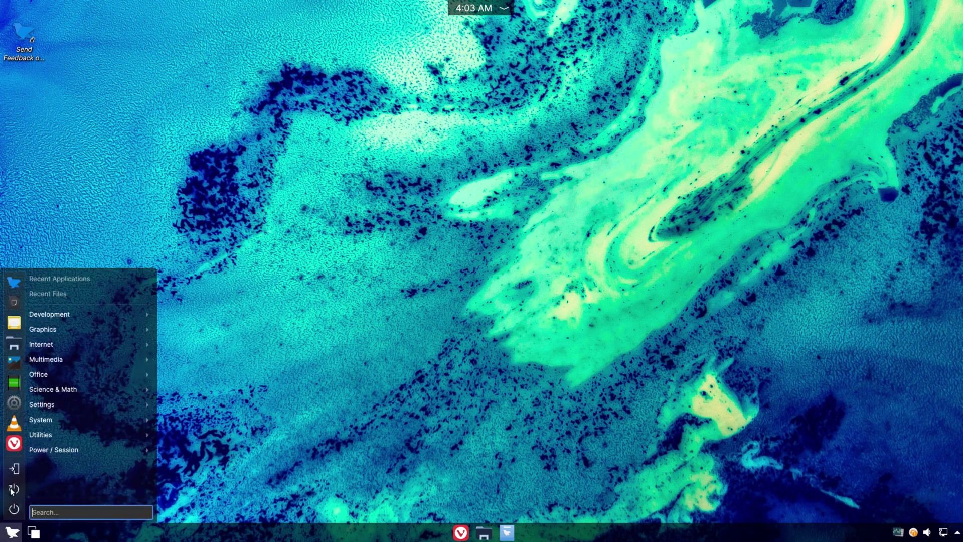
left_click(14, 403)
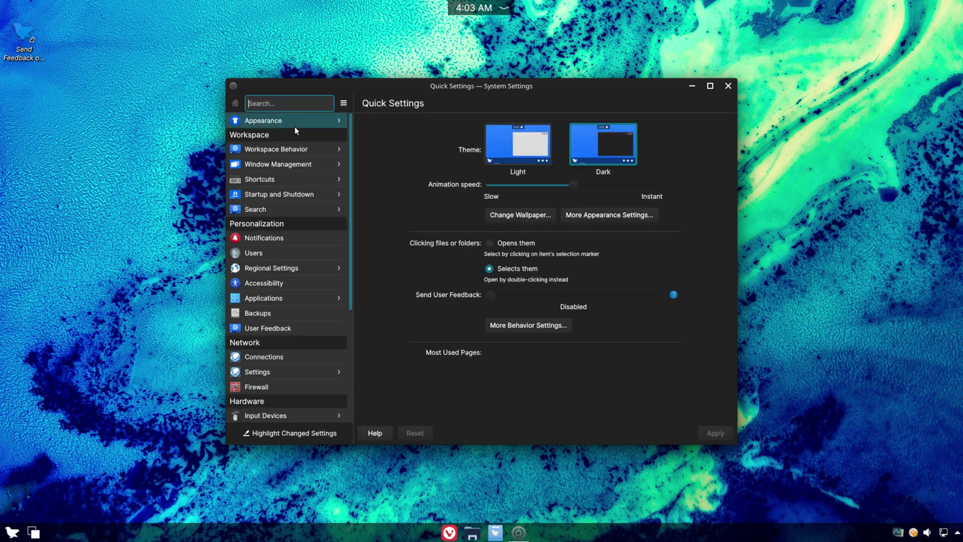
scroll(263, 217, "down", 3)
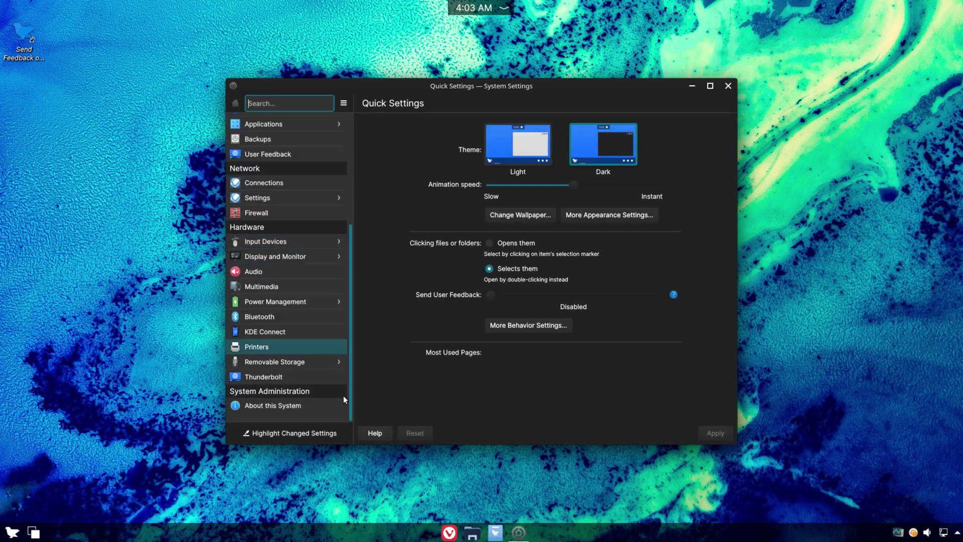
left_click(273, 407)
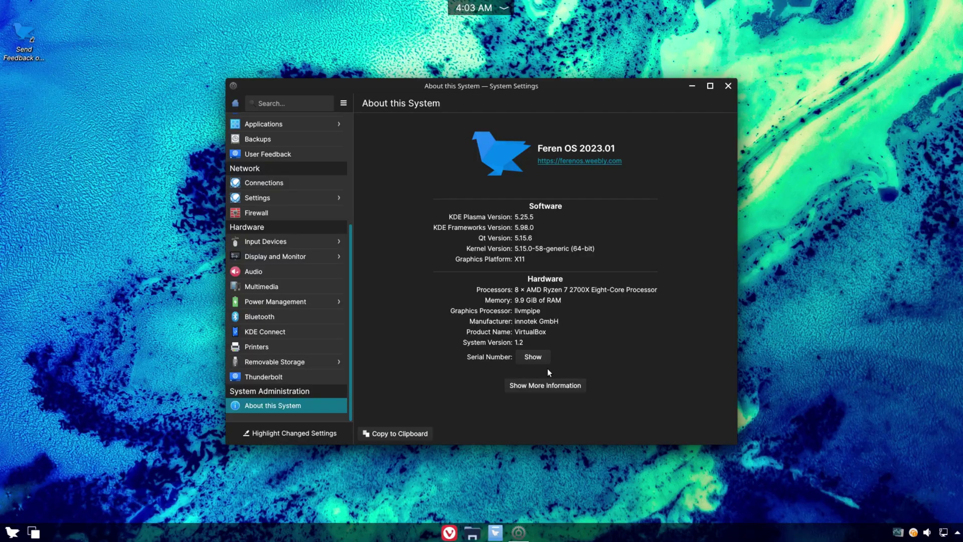
Open the Global Theme settings under Appearance and apply only the appearance settings of Breeze Dark
scroll(285, 290, "up", 3)
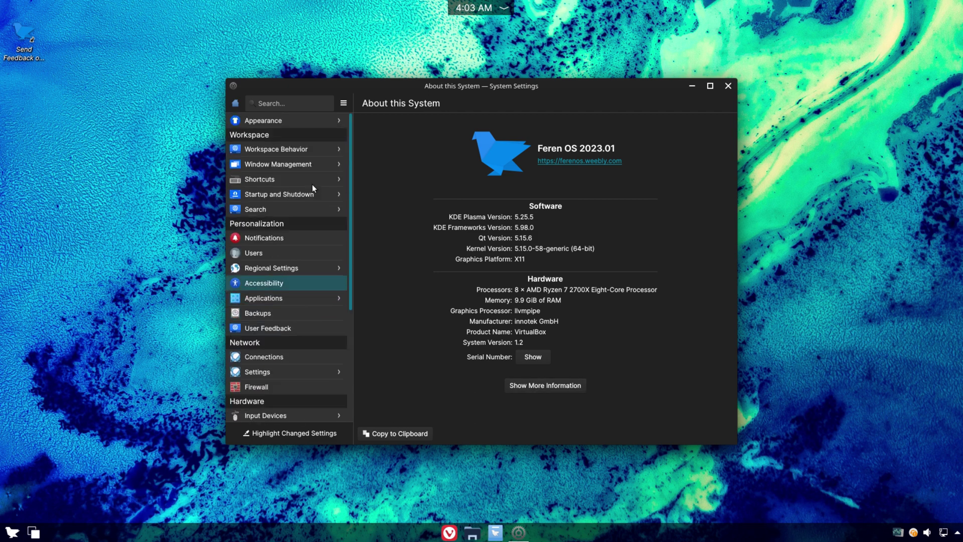
left_click(283, 120)
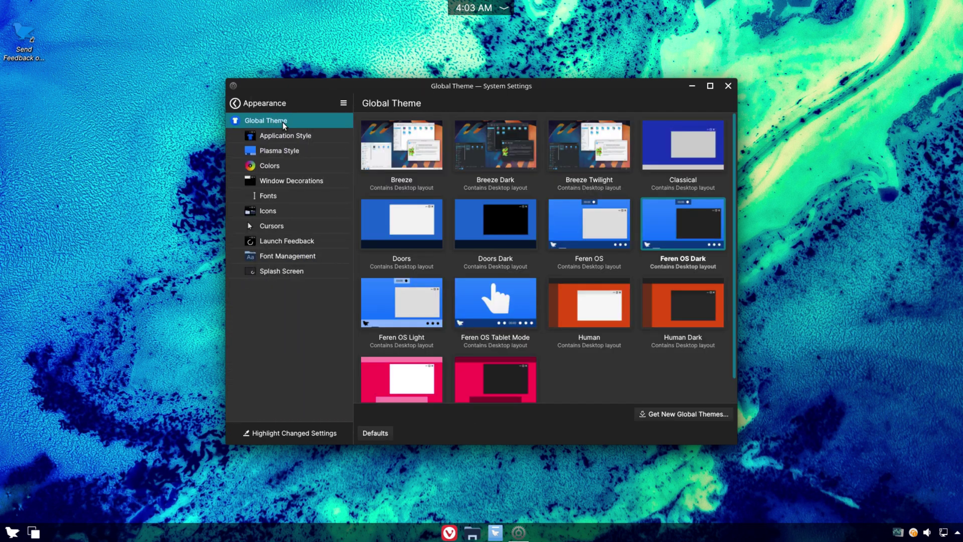
left_click(532, 150)
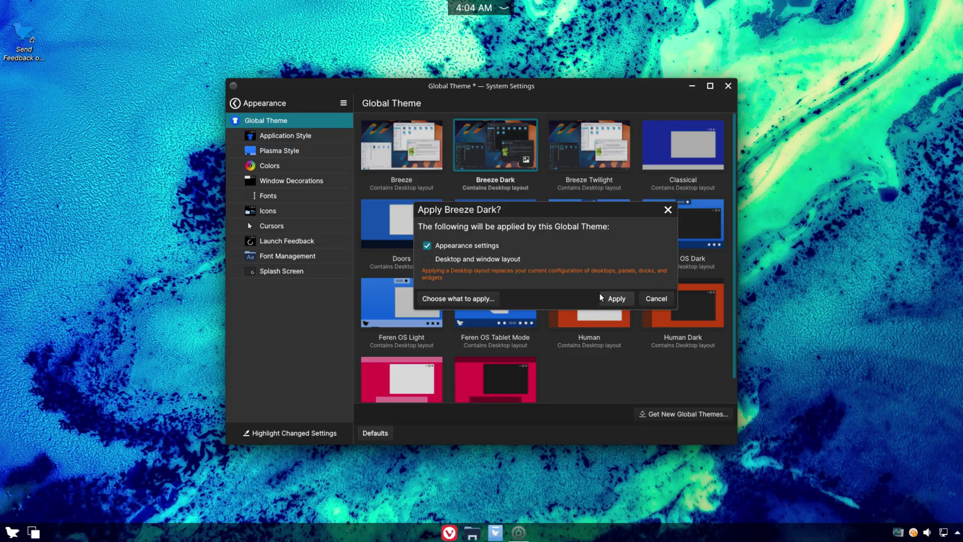
left_click(615, 299)
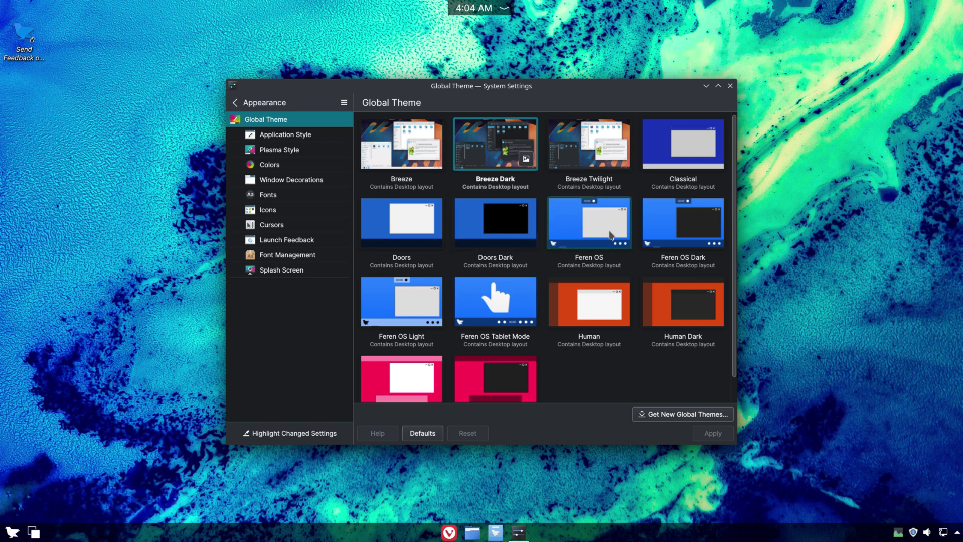
Apply the Mac 'n' Cheese Dark global theme
scroll(464, 376, "down", 1)
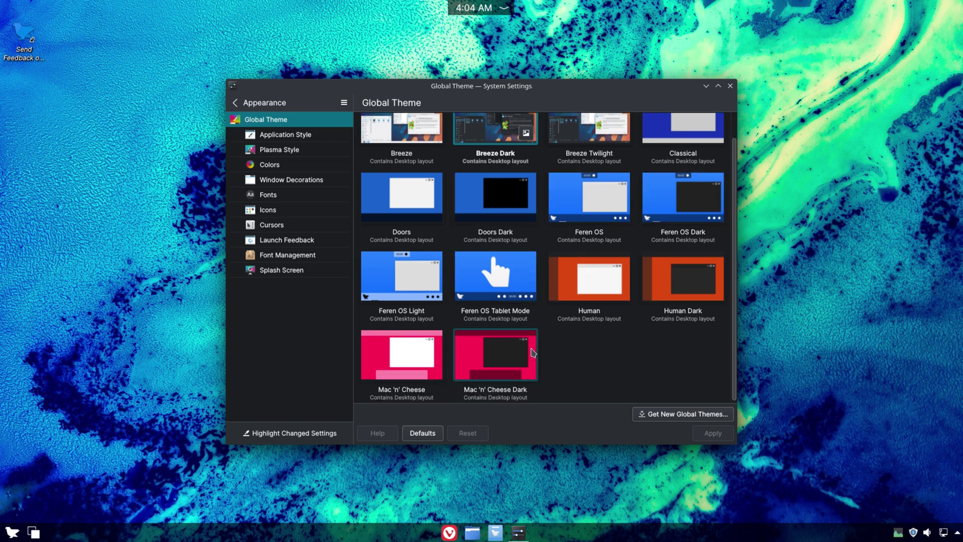
left_click(522, 362)
left_click(609, 315)
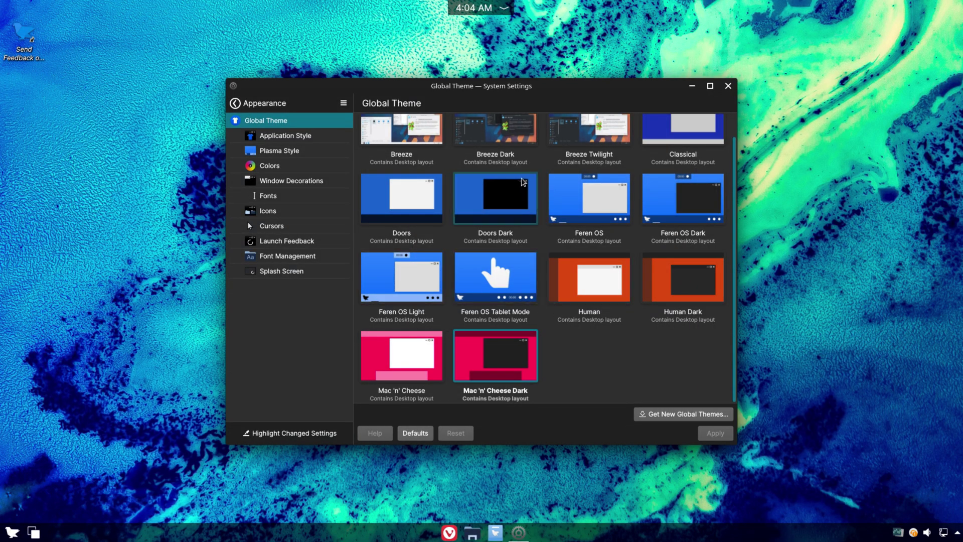
Apply the appearance settings of the Breeze Dark global theme and view the Application Style options
left_click(492, 139)
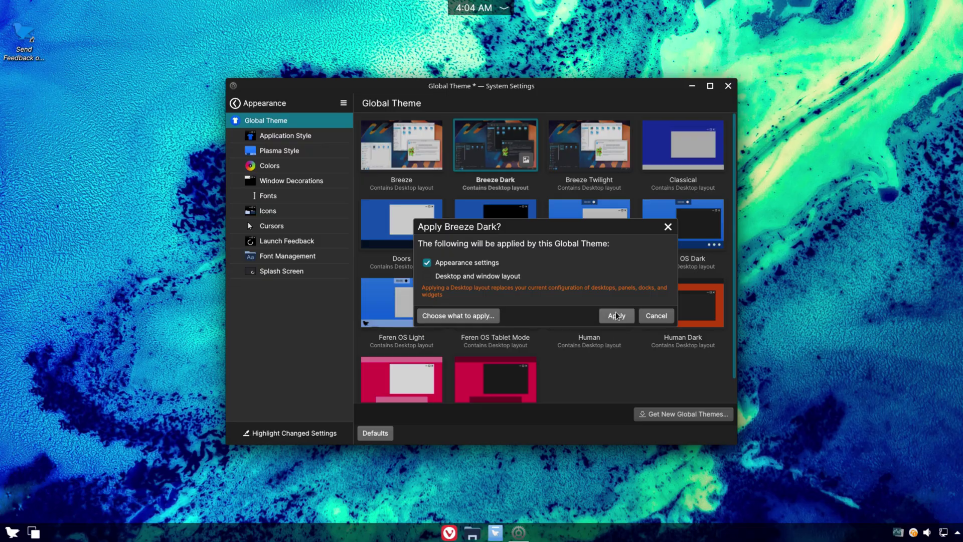
left_click(616, 315)
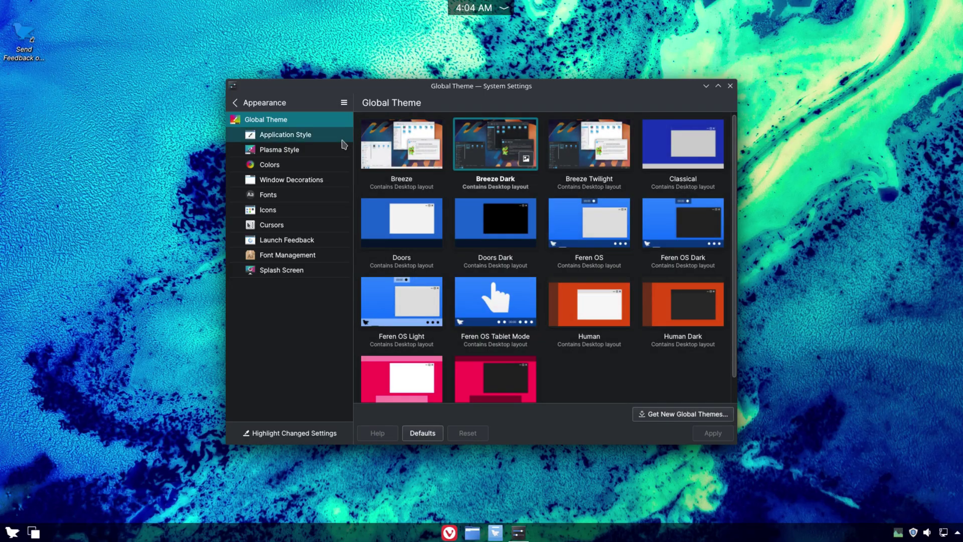
left_click(291, 134)
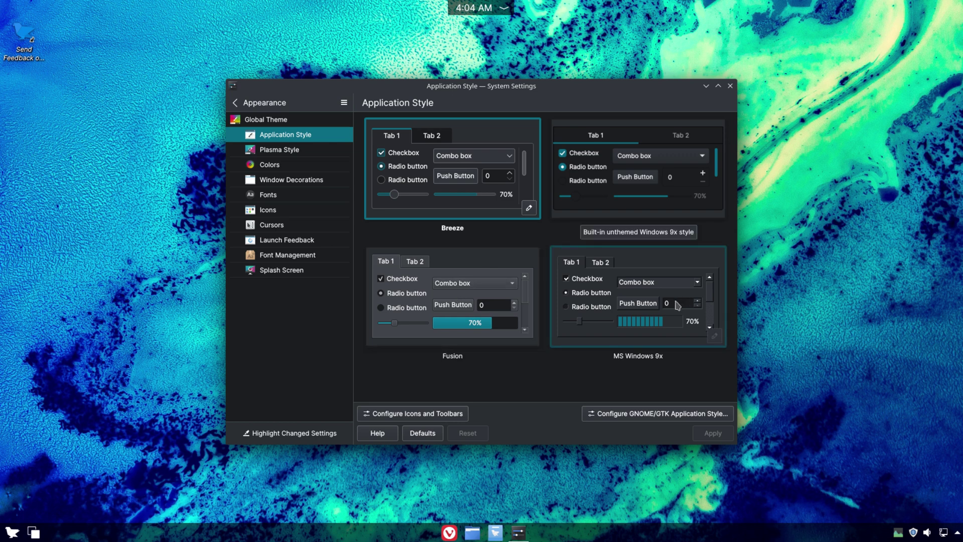
Apply the Oxygen theme as the Plasma style
left_click(294, 151)
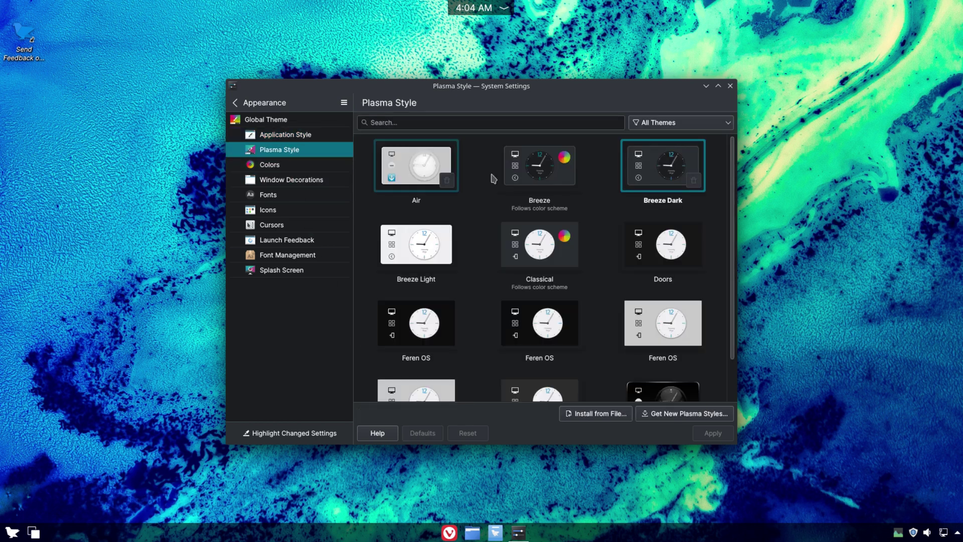
scroll(659, 290, "down", 2)
left_click(636, 332)
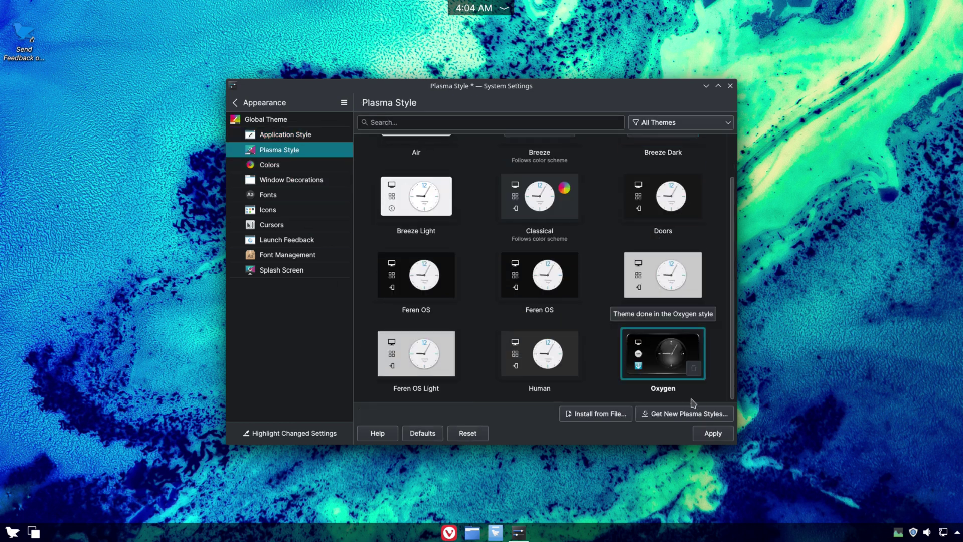
left_click(708, 435)
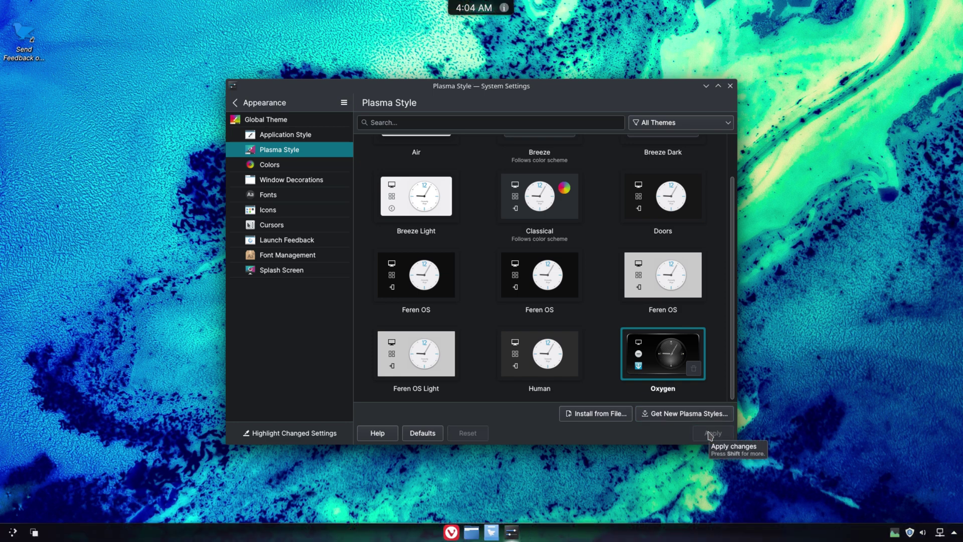
Open the Colors settings and apply the Doors Dark color scheme
left_click(278, 168)
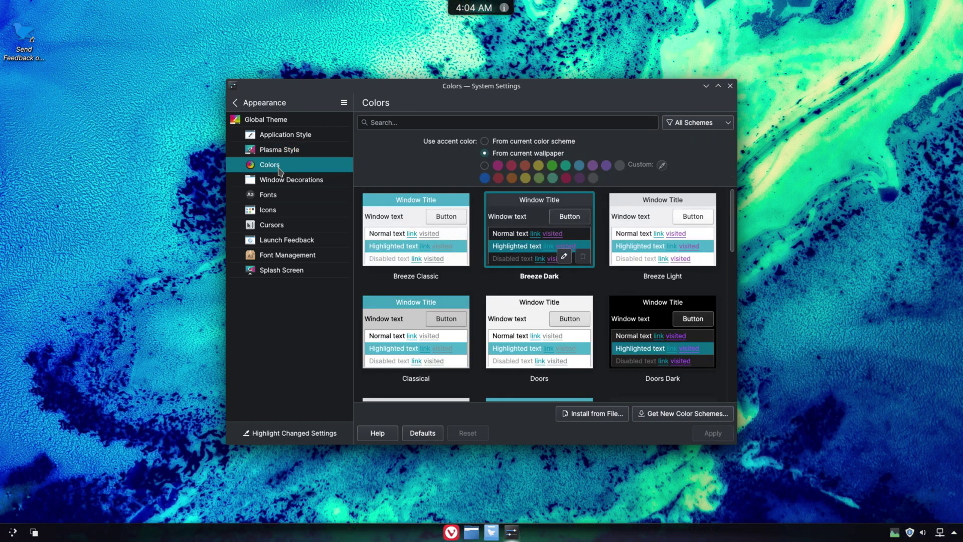
left_click(656, 313)
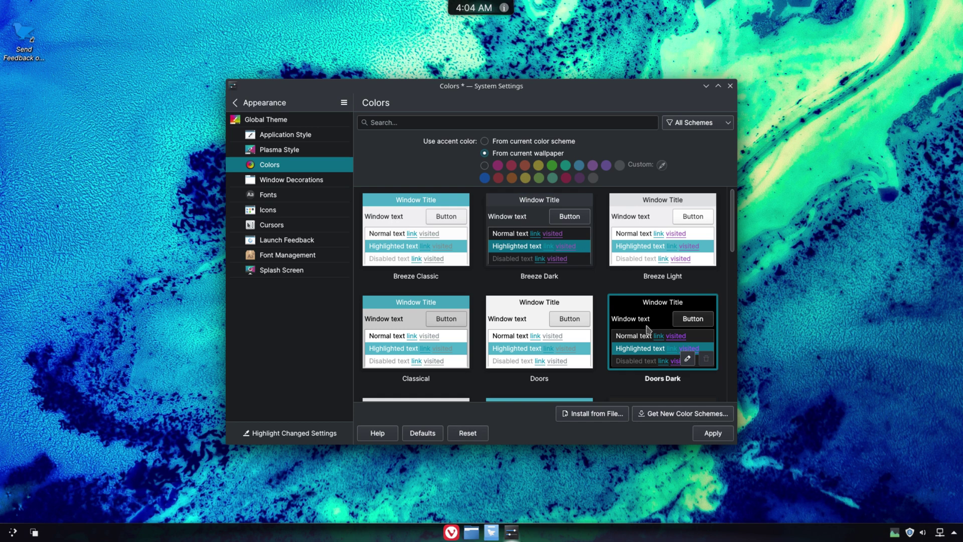
left_click(710, 435)
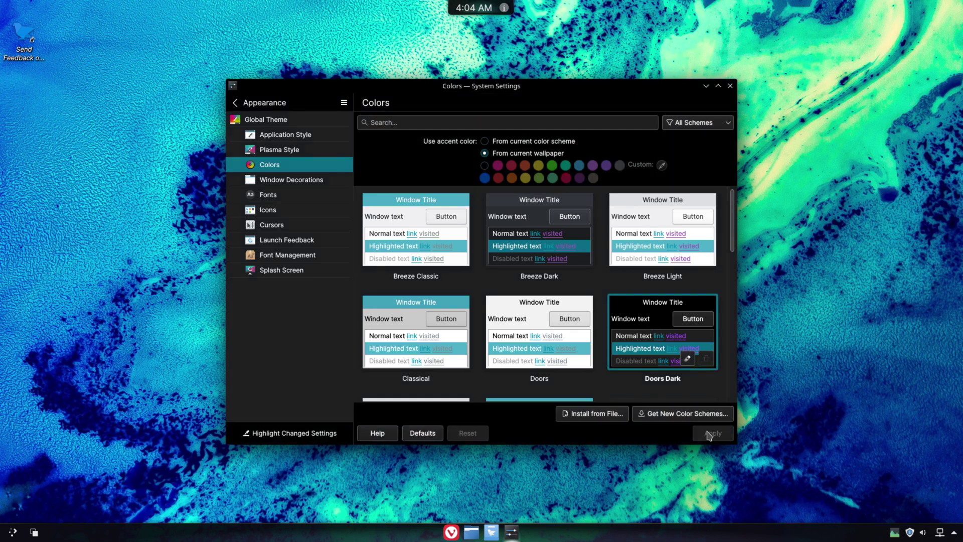
Apply the Feren OS Dark color scheme and look through the remaining schemes
scroll(562, 258, "down", 3)
left_click(669, 263)
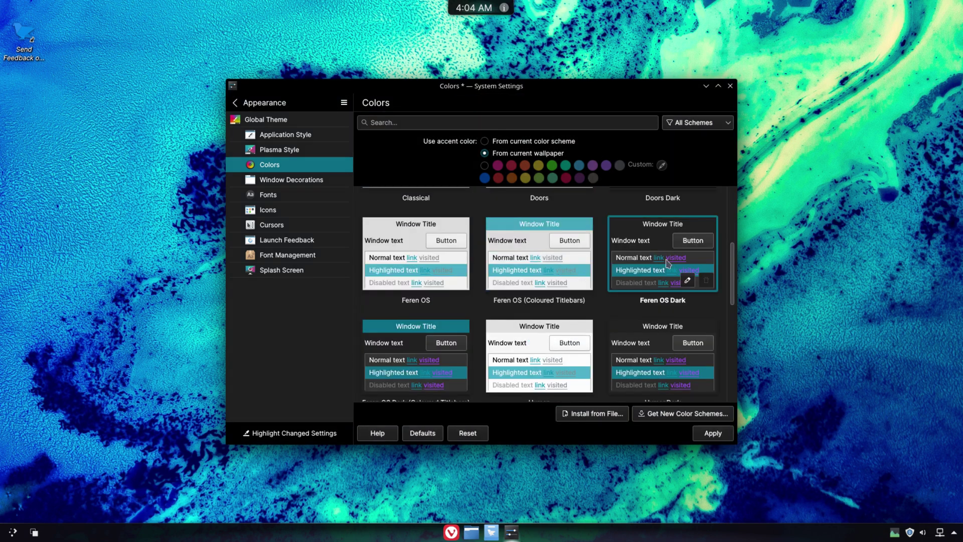
left_click(714, 433)
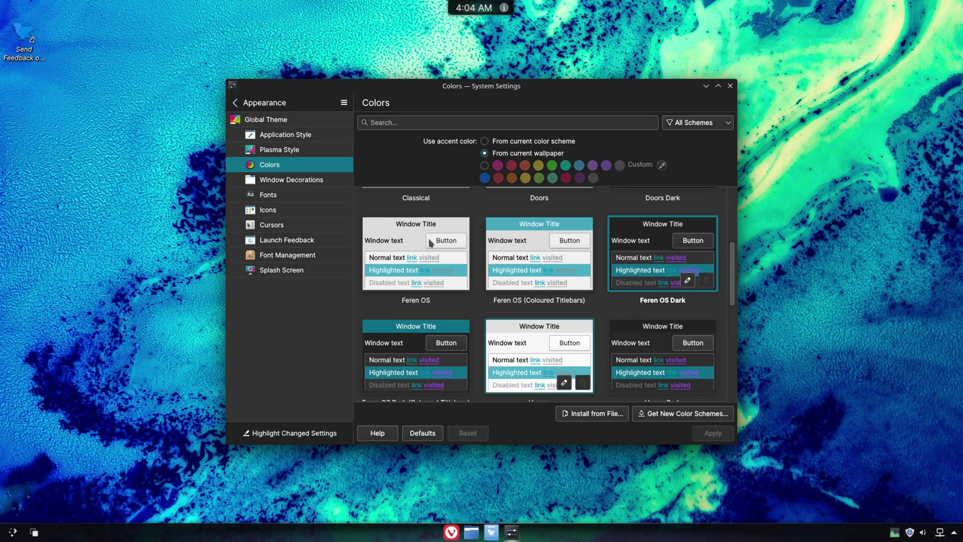
scroll(416, 227, "down", 2)
Try out the Inspire and Plastik window decoration themes by applying each one
left_click(305, 179)
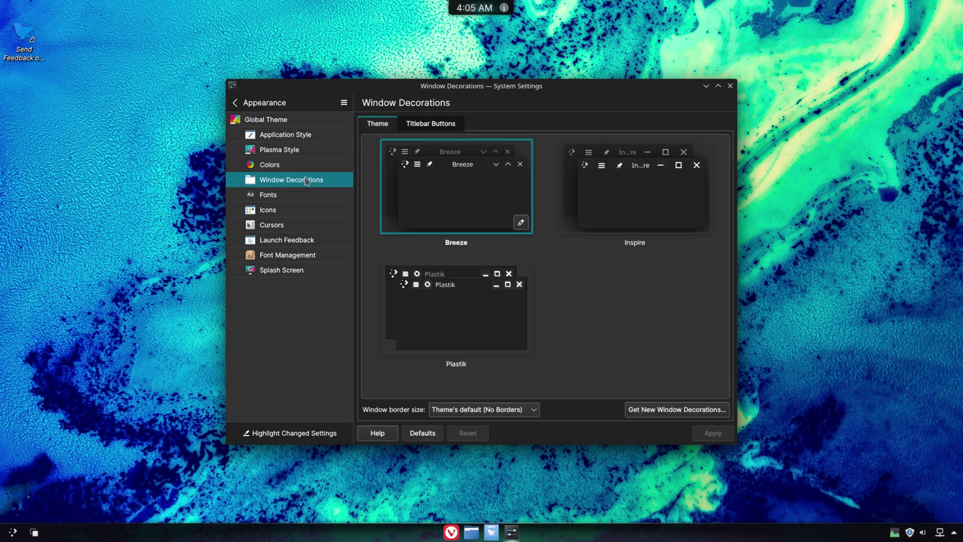
left_click(653, 204)
left_click(714, 433)
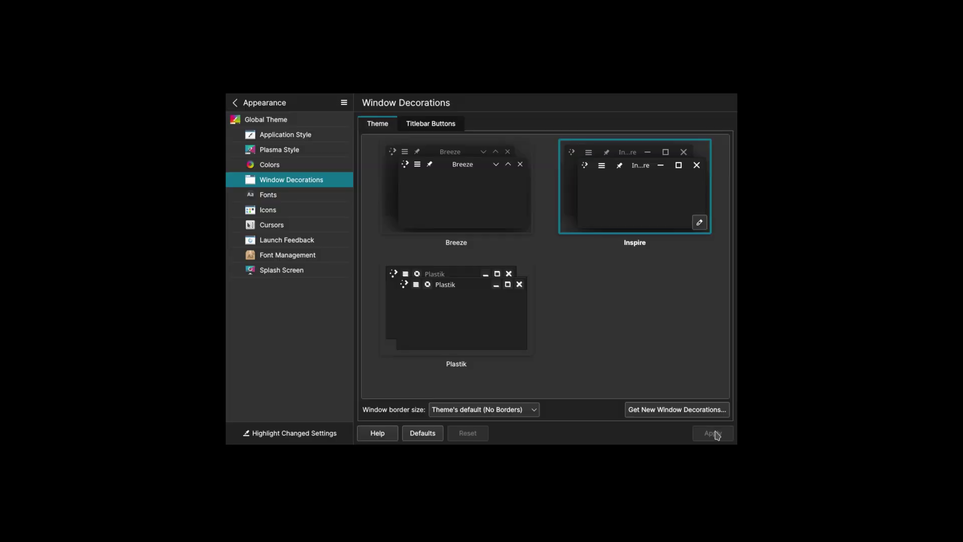
left_click(508, 318)
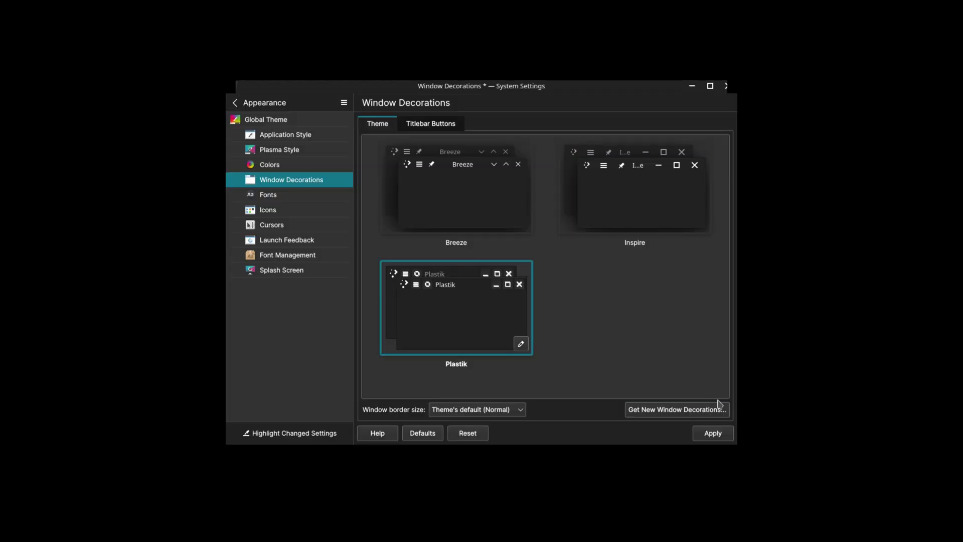
left_click(708, 437)
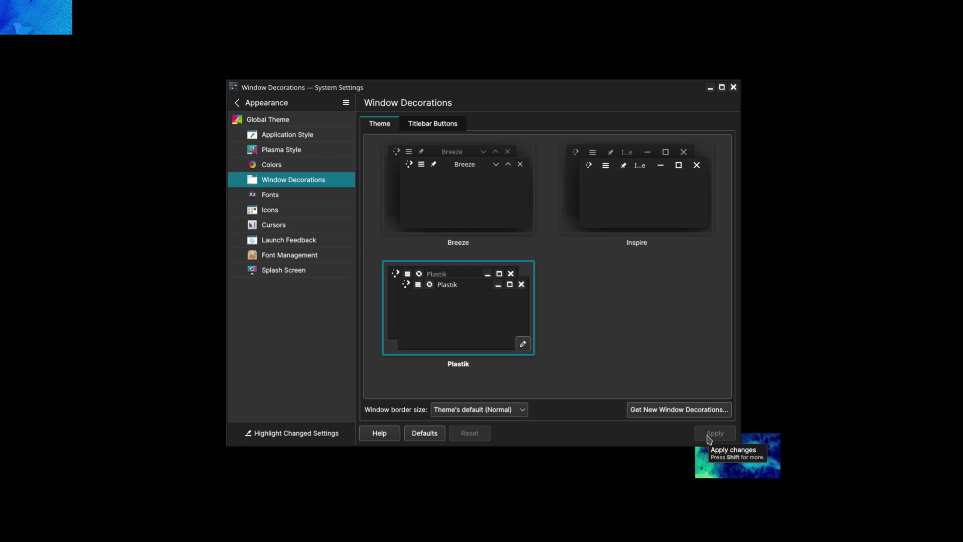
Apply the Breeze window decoration theme and briefly check the application launcher
left_click(457, 183)
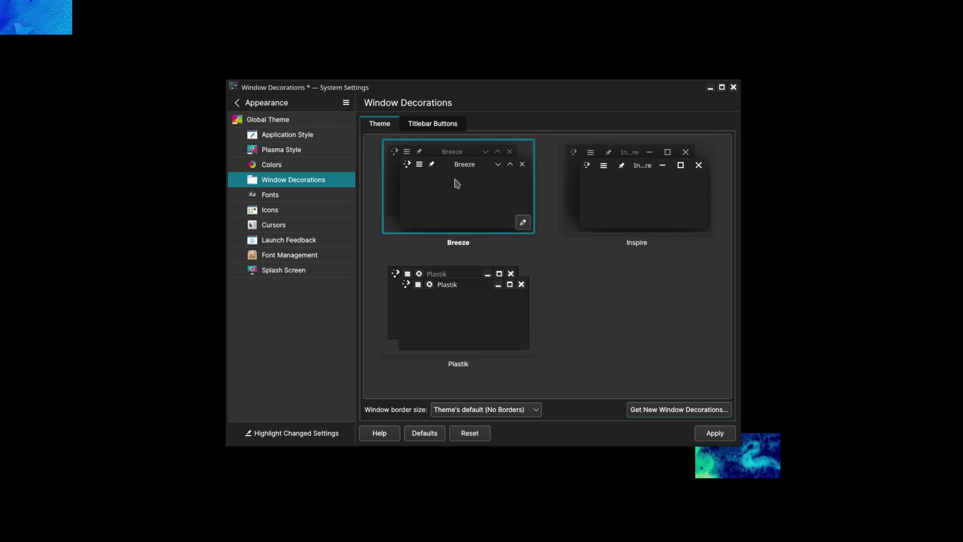
left_click(711, 436)
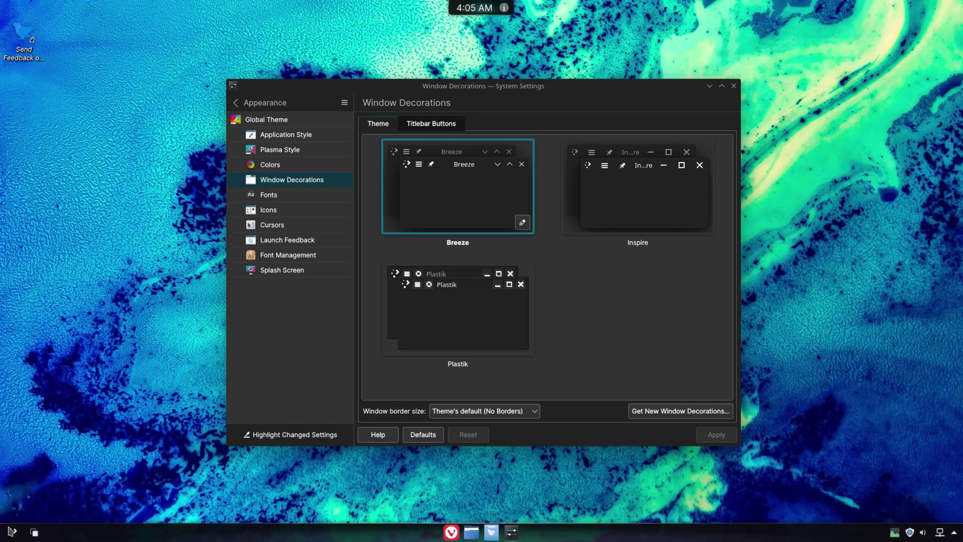
left_click(11, 532)
left_click(110, 150)
View the Fonts and Icons pages of the Appearance settings
left_click(301, 198)
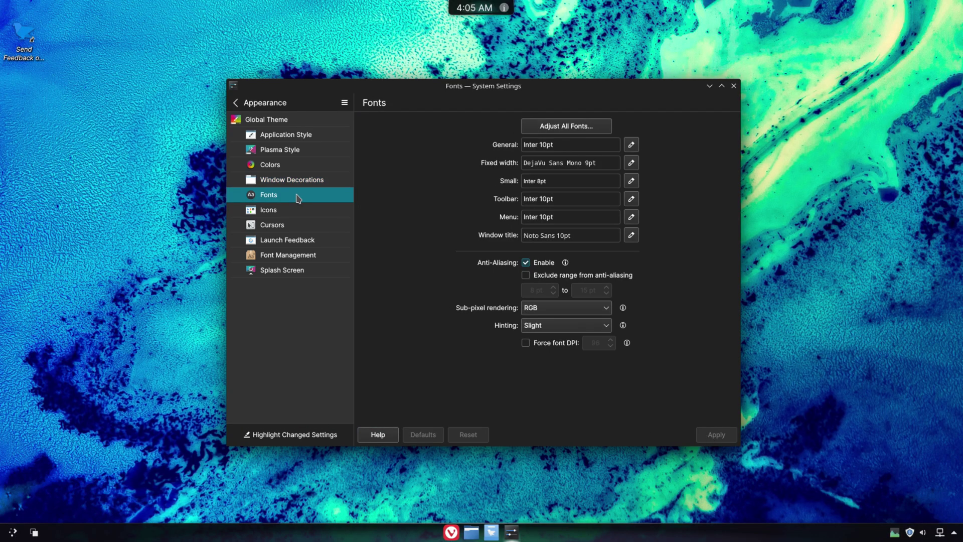
left_click(298, 211)
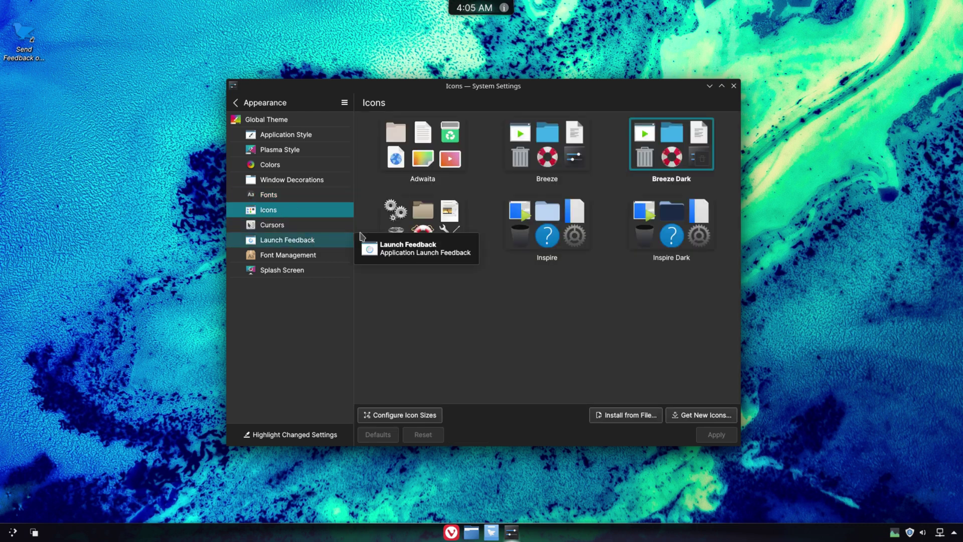
Apply the pending Breeze cursor settings with size 36 while moving from Cursors to the Launch Feedback page
left_click(279, 226)
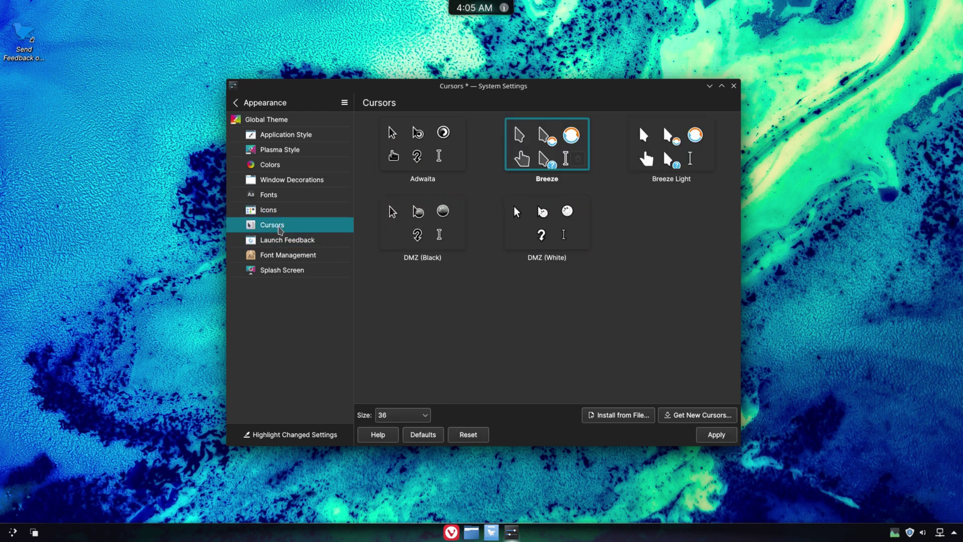
left_click(281, 240)
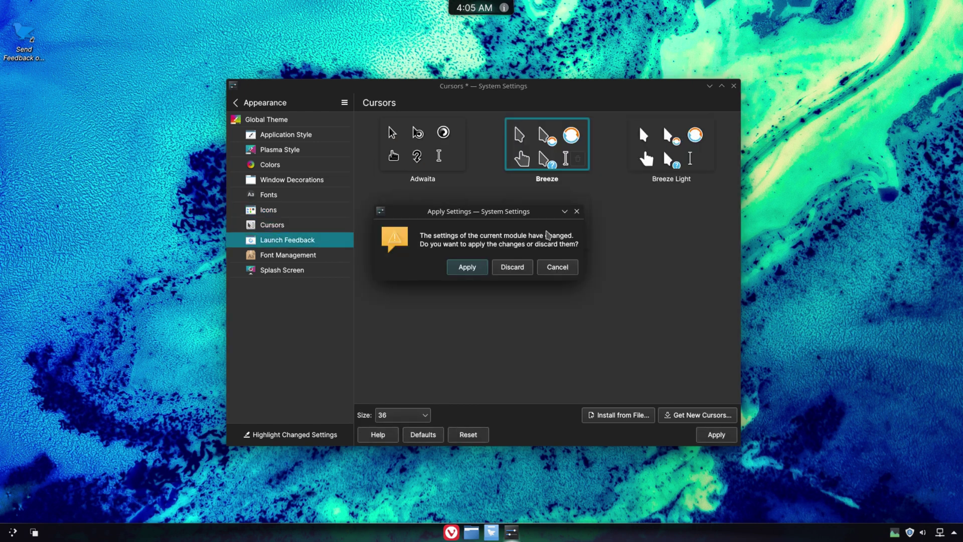
left_click(463, 268)
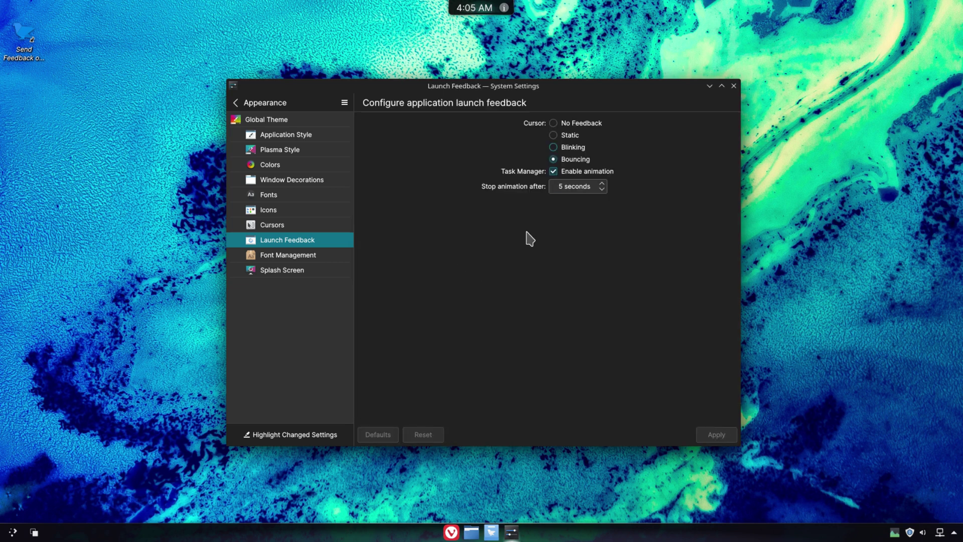
View the Font Management and Splash Screen pages, and check the About System Settings information
left_click(280, 254)
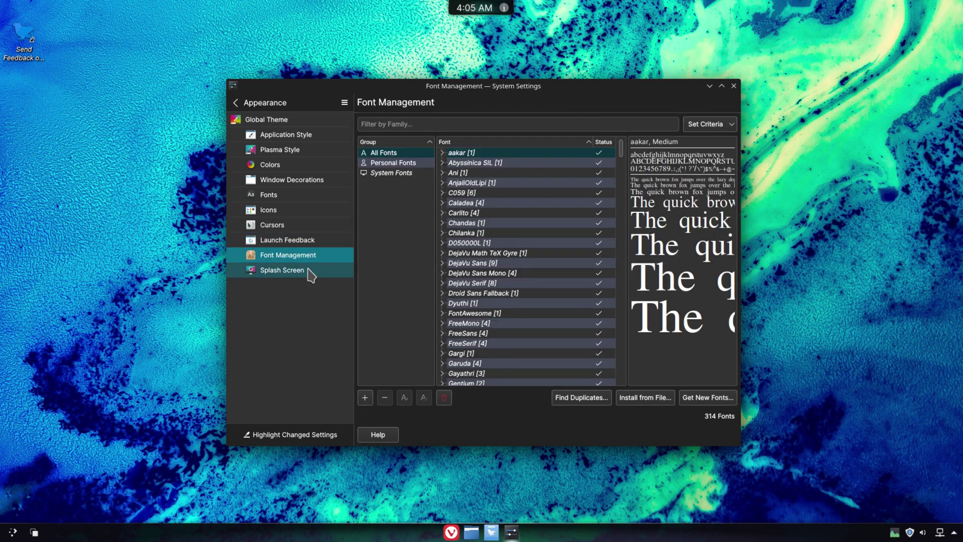
left_click(308, 274)
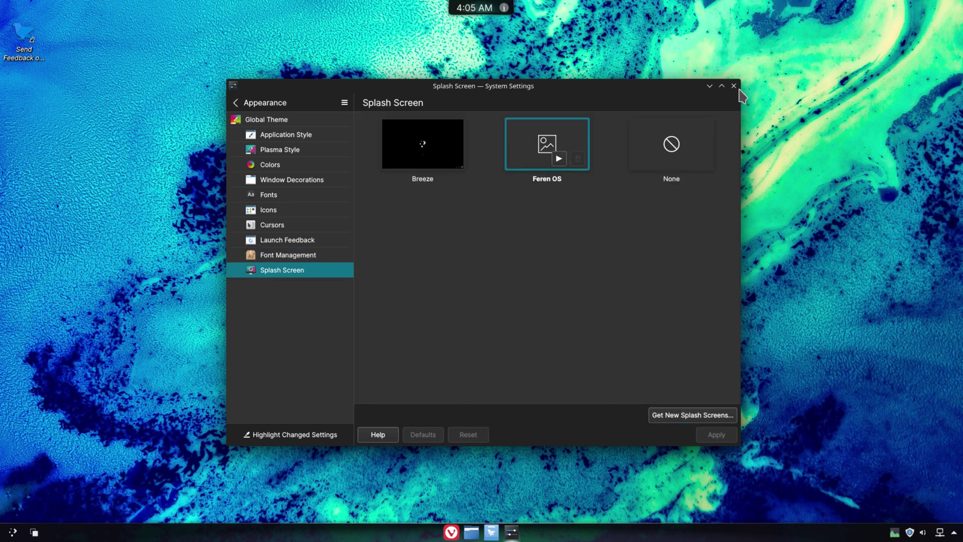
left_click(345, 103)
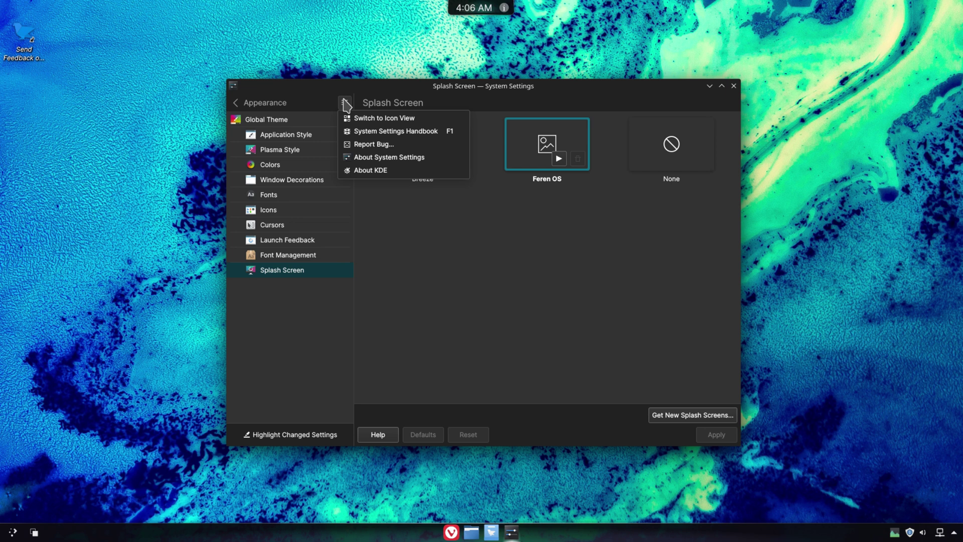
left_click(387, 157)
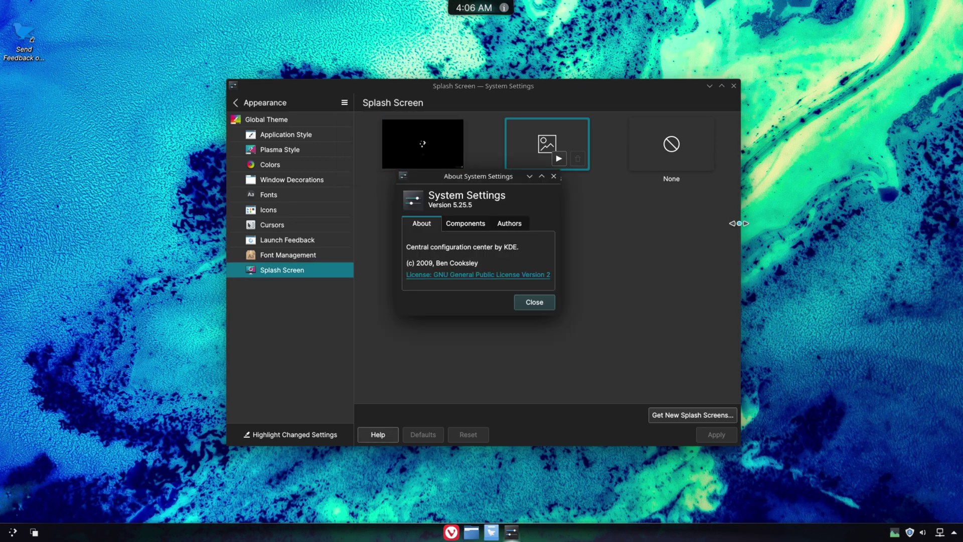
left_click(534, 302)
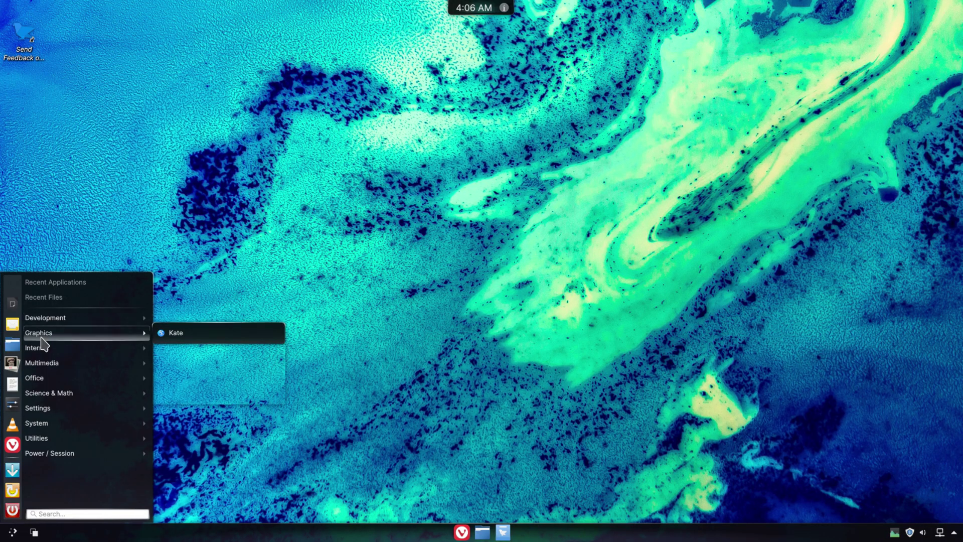
Browse the launcher's application categories, including Multimedia and Power / Session, and close the launcher
mouse_move(41, 354)
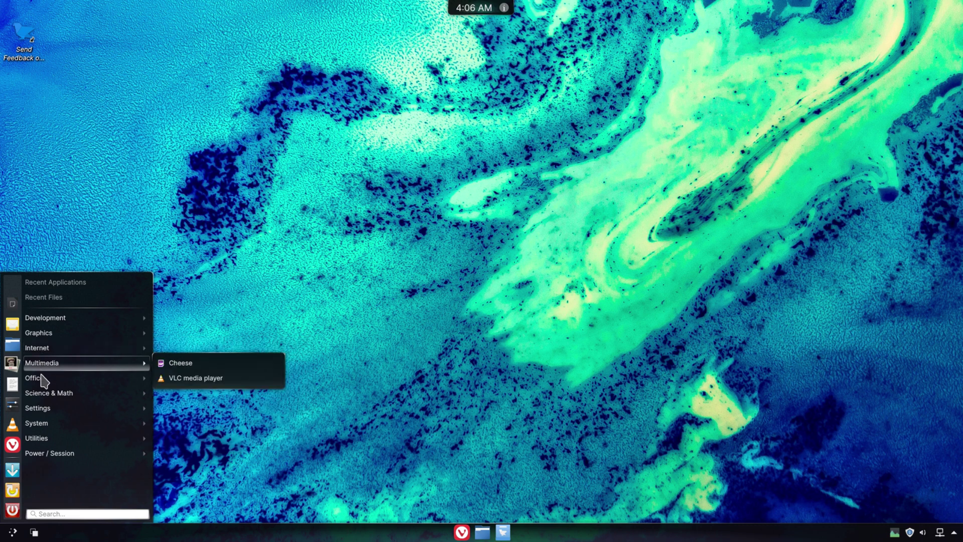
mouse_move(45, 384)
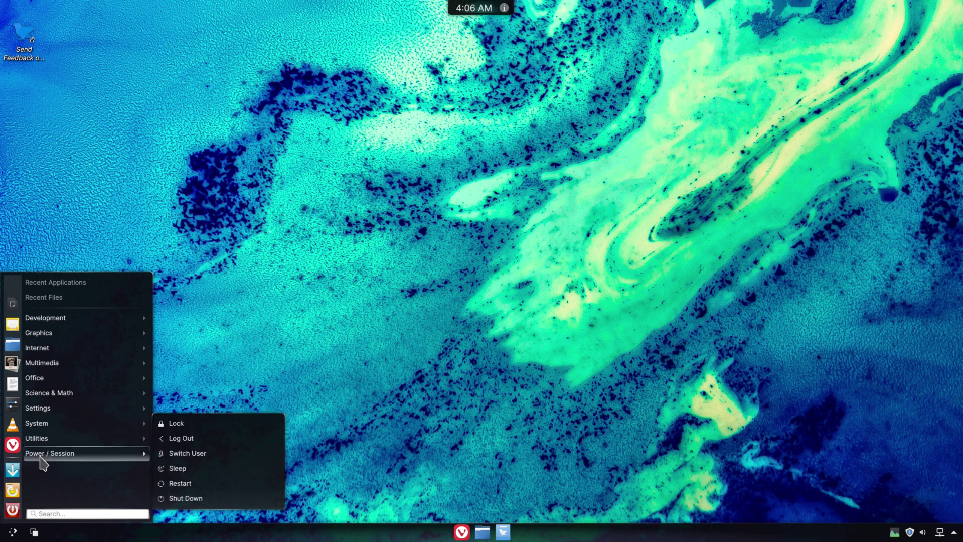
left_click(325, 335)
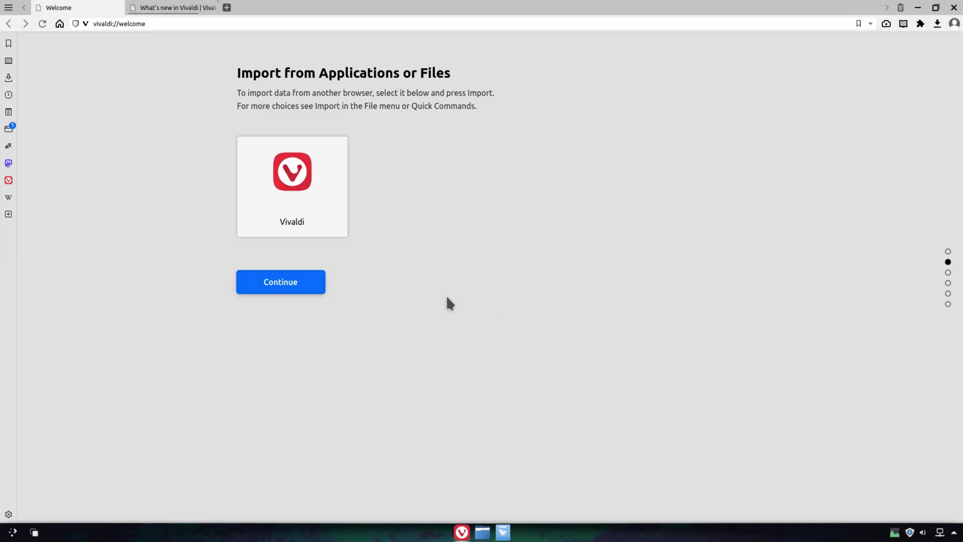
Close the Welcome tab in the Vivaldi browser and view the profile and account options
left_click(118, 8)
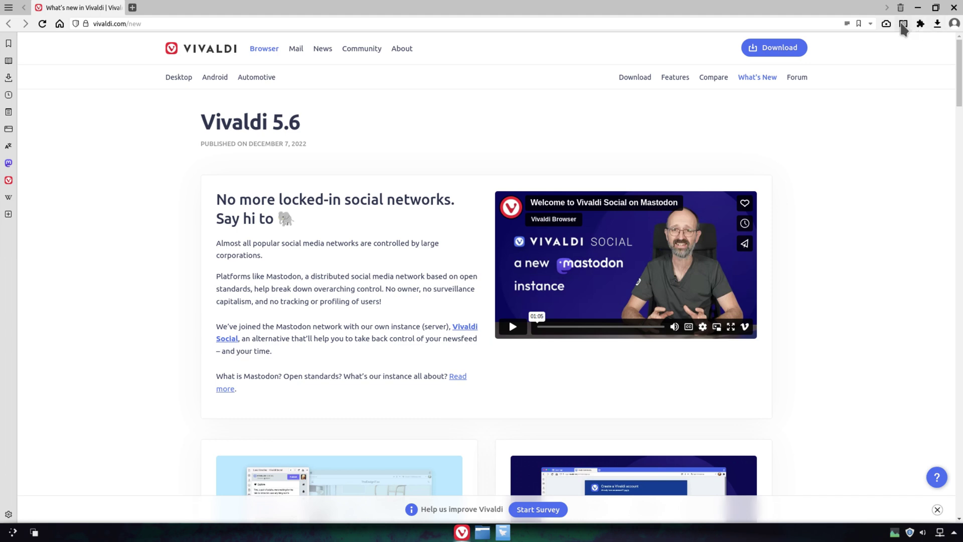
left_click(955, 24)
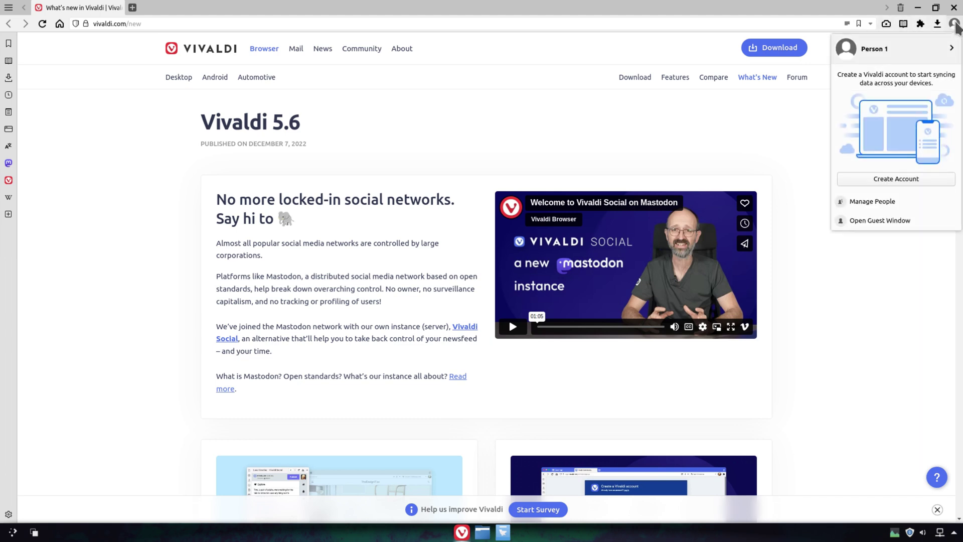
Check the Vivaldi Help options on the What's New page and open the site's About page
left_click(937, 477)
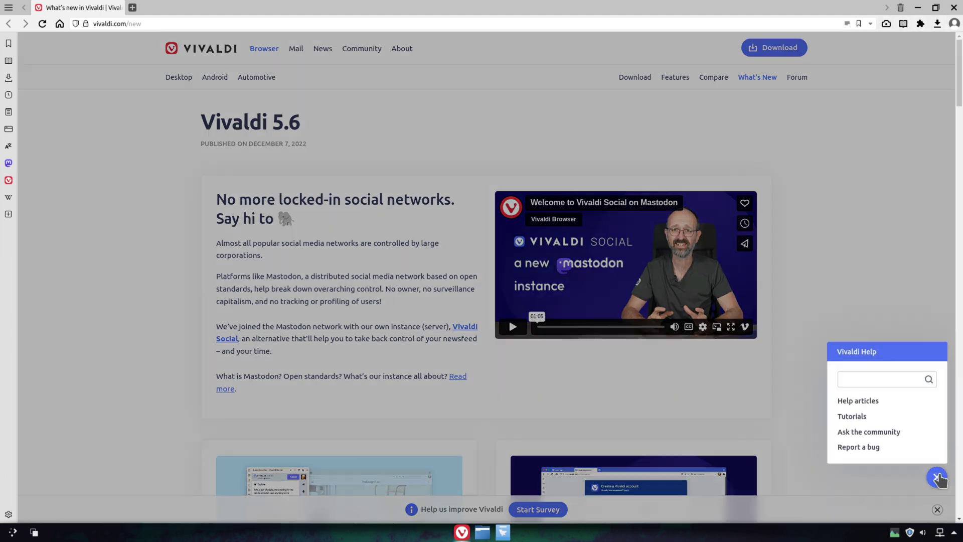
left_click(937, 478)
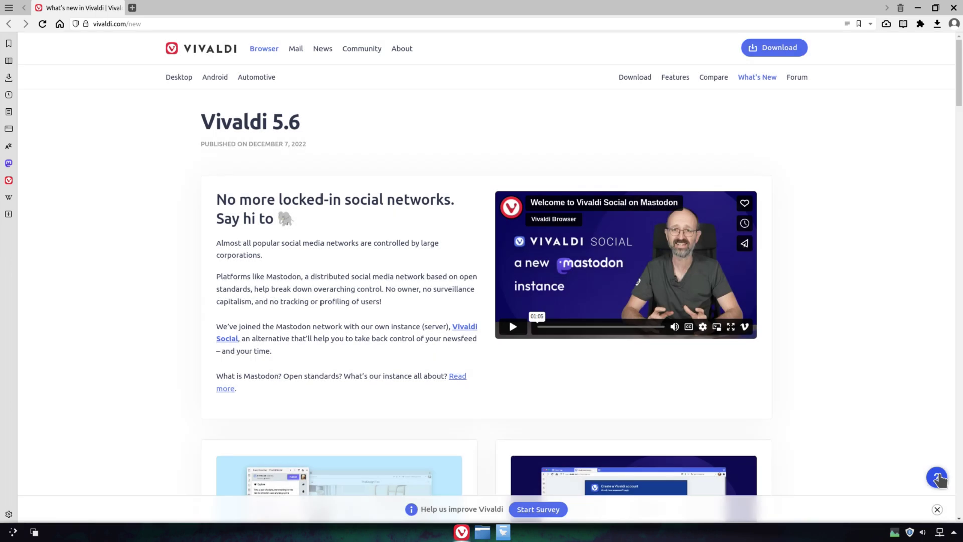
left_click(413, 49)
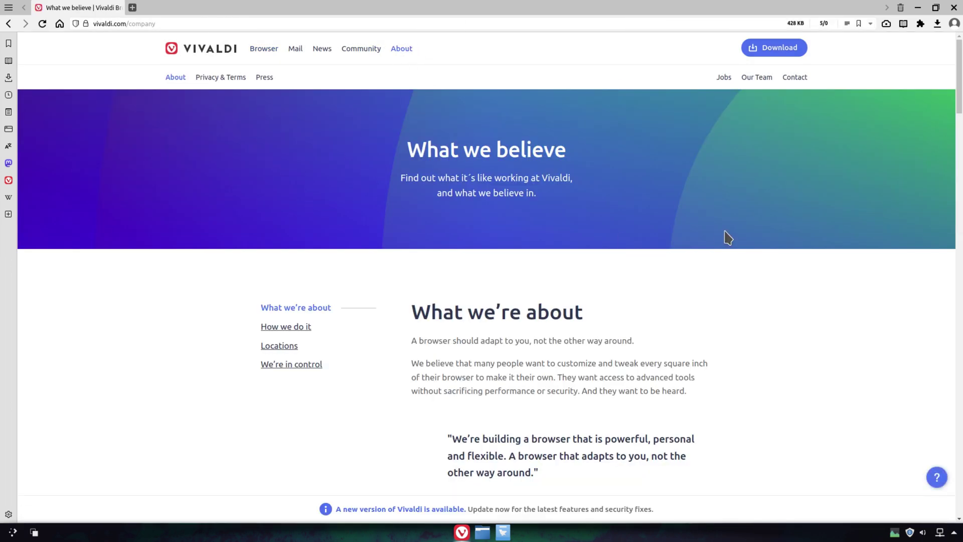
Close the Vivaldi browser and view the Nemo file manager's About information
scroll(652, 420, "down", 2)
left_click(954, 7)
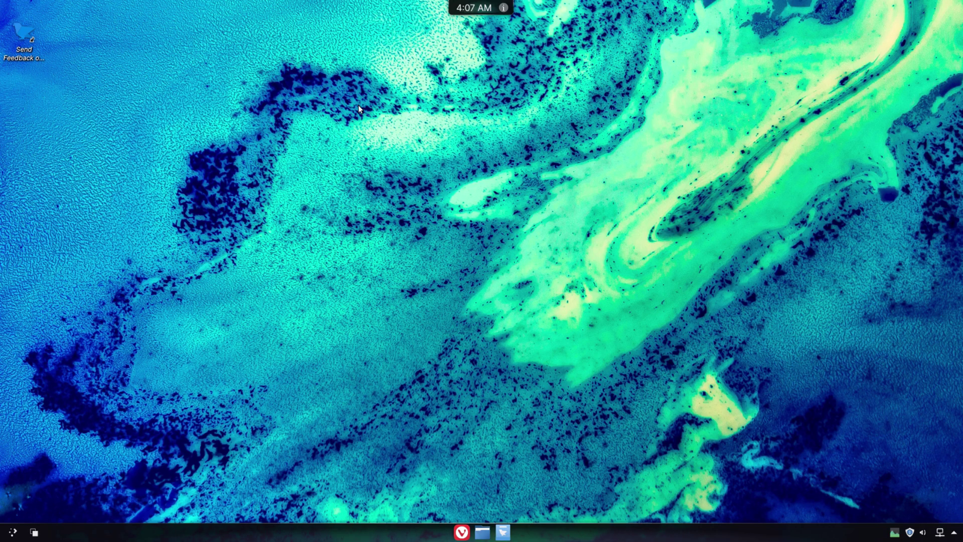
left_click(483, 533)
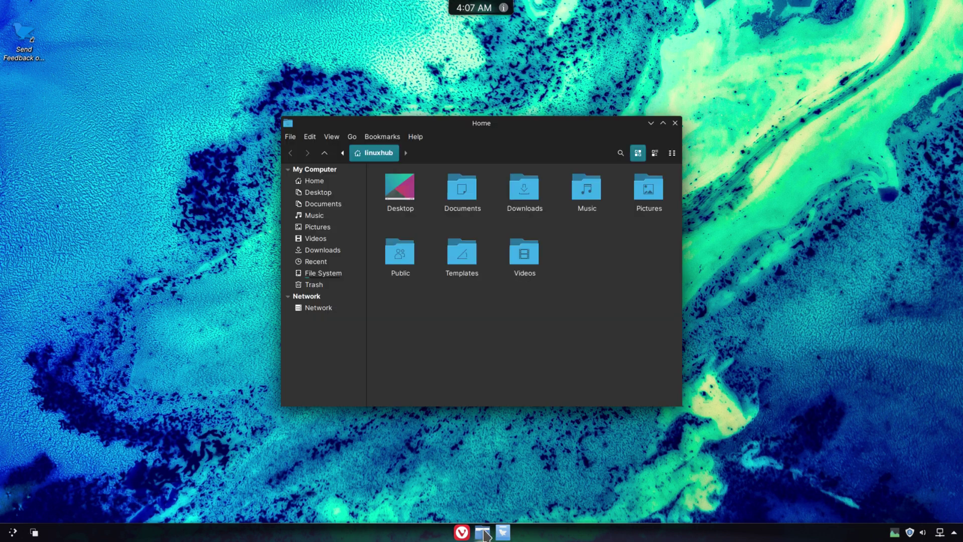
left_click(418, 137)
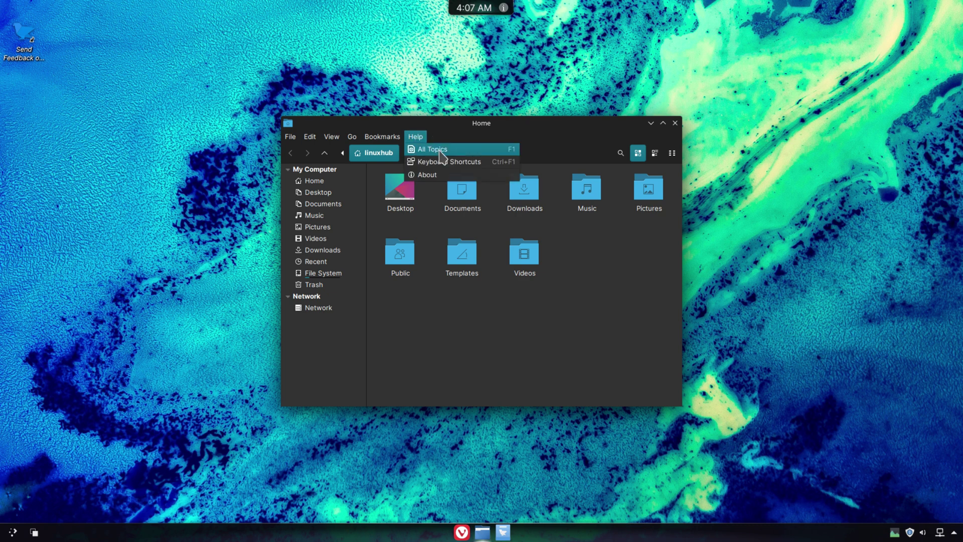
left_click(425, 175)
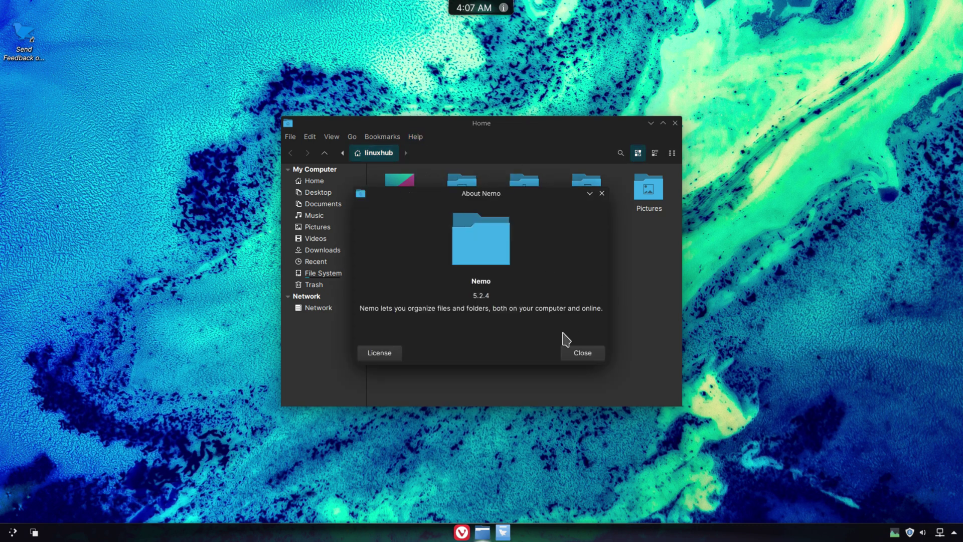
left_click(582, 356)
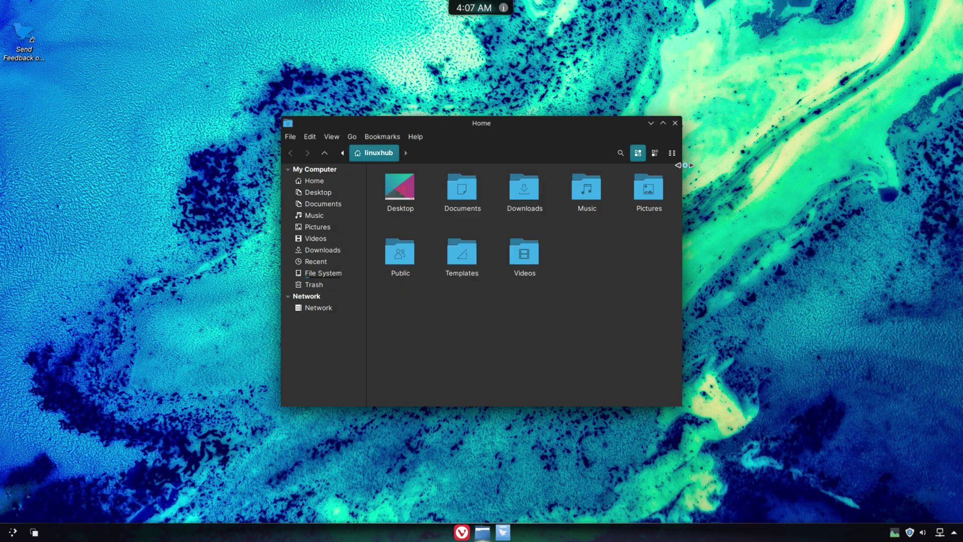
Preview the Home folder in list view and compact view, return to icon view, and close the file manager
left_click(654, 153)
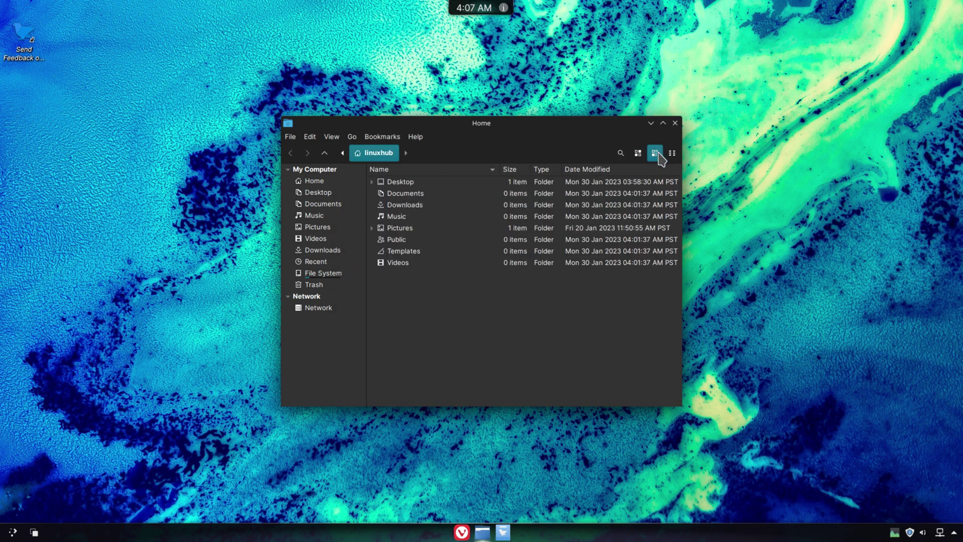
left_click(673, 154)
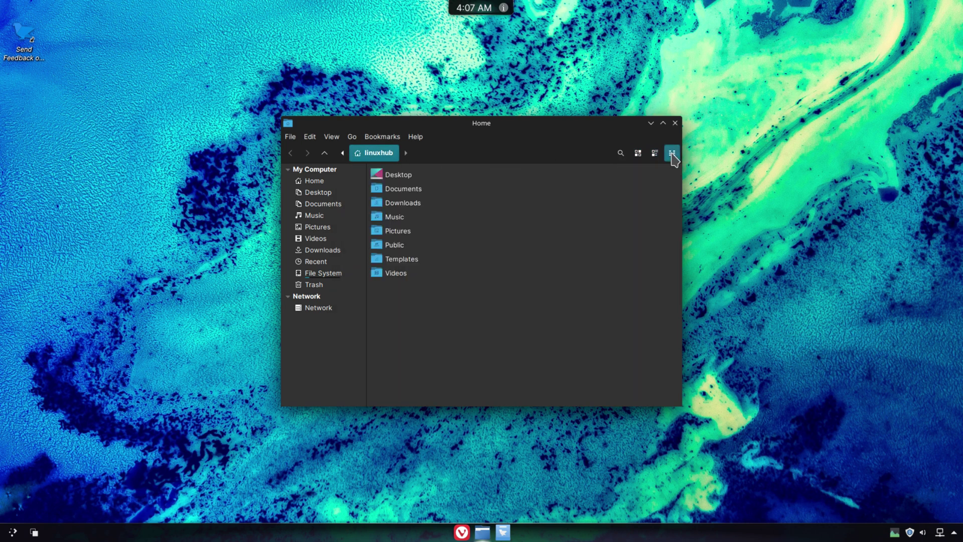
left_click(638, 153)
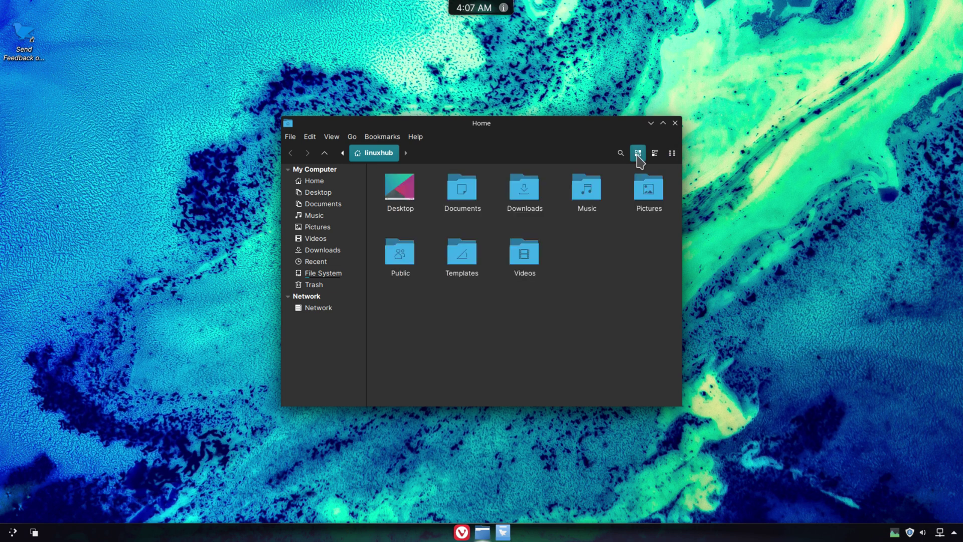
left_click(676, 123)
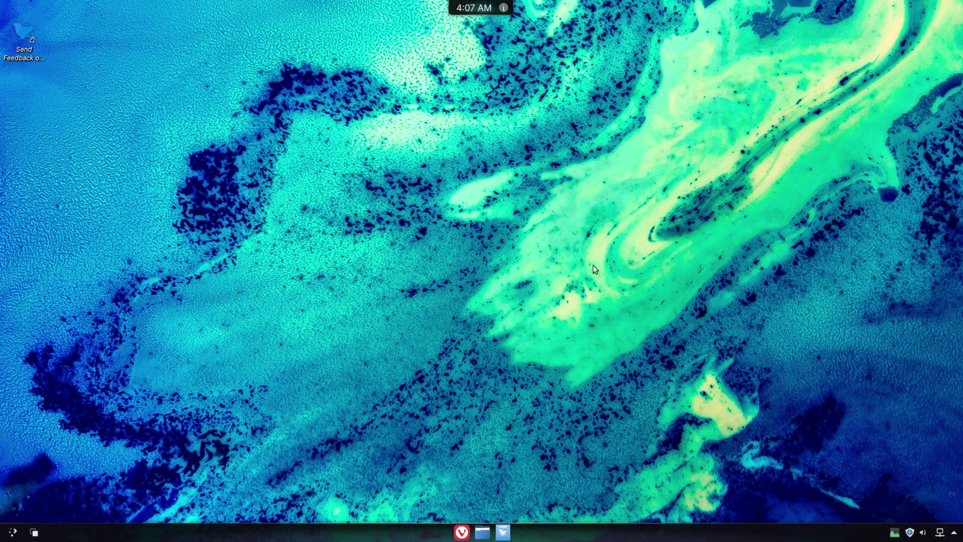
Find Htop in the Store and install it, authenticating with the account password
left_click(502, 533)
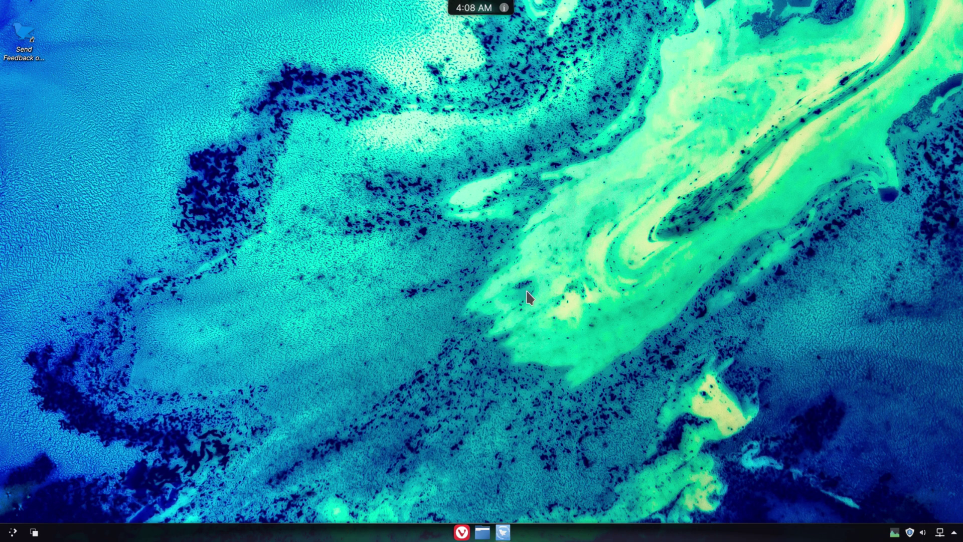
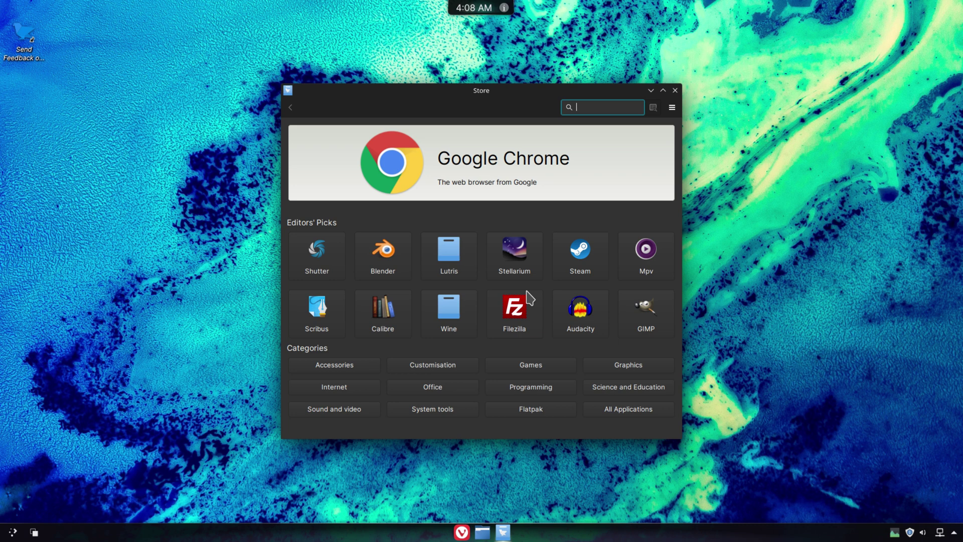
type("htop")
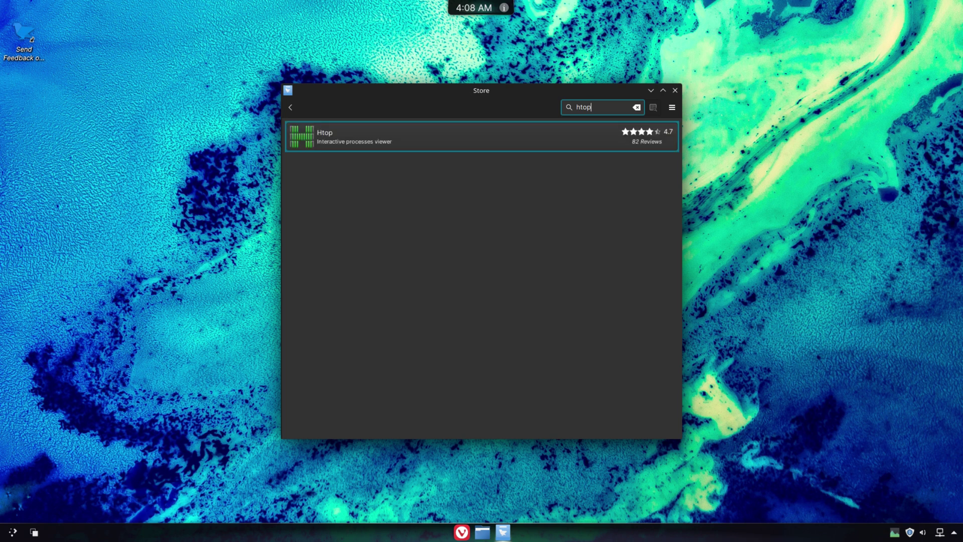
left_click(351, 143)
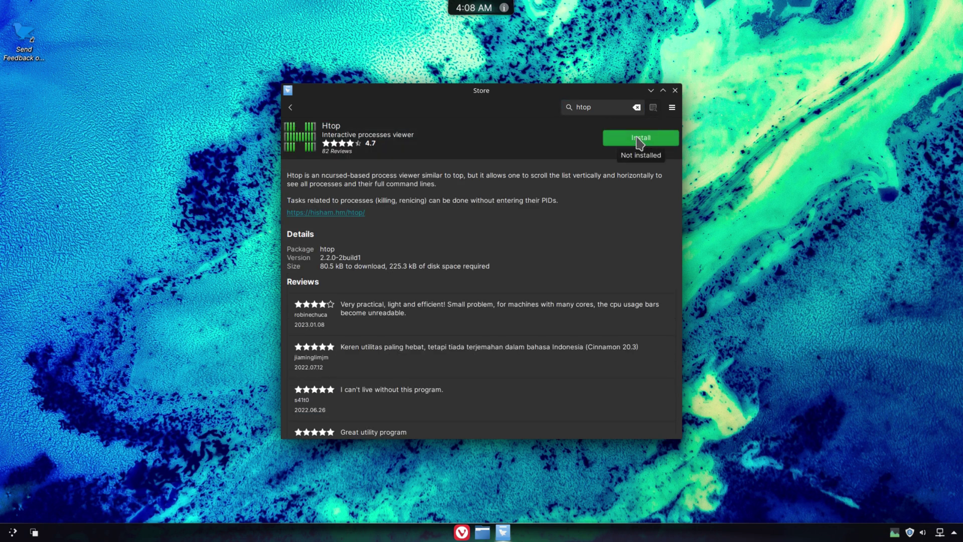
left_click(640, 140)
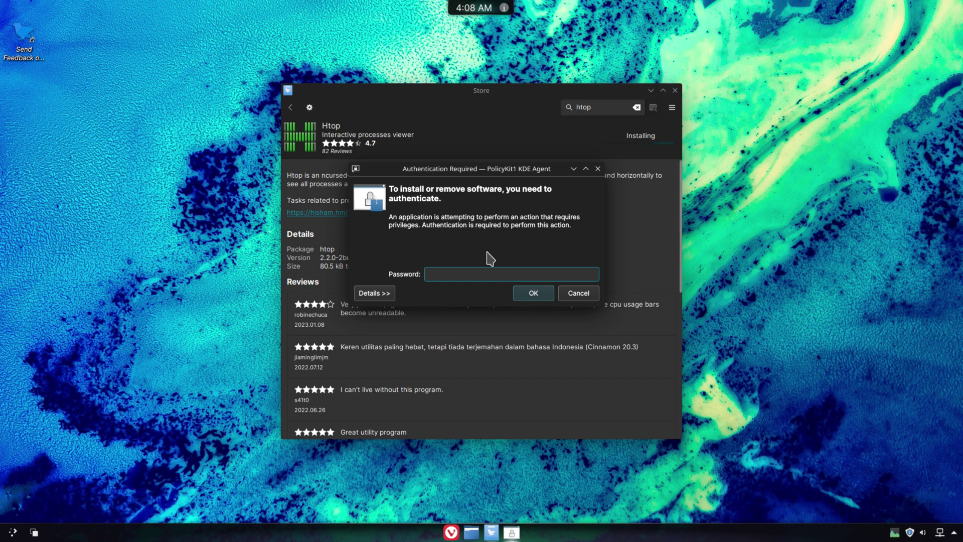
type("••")
key("Return")
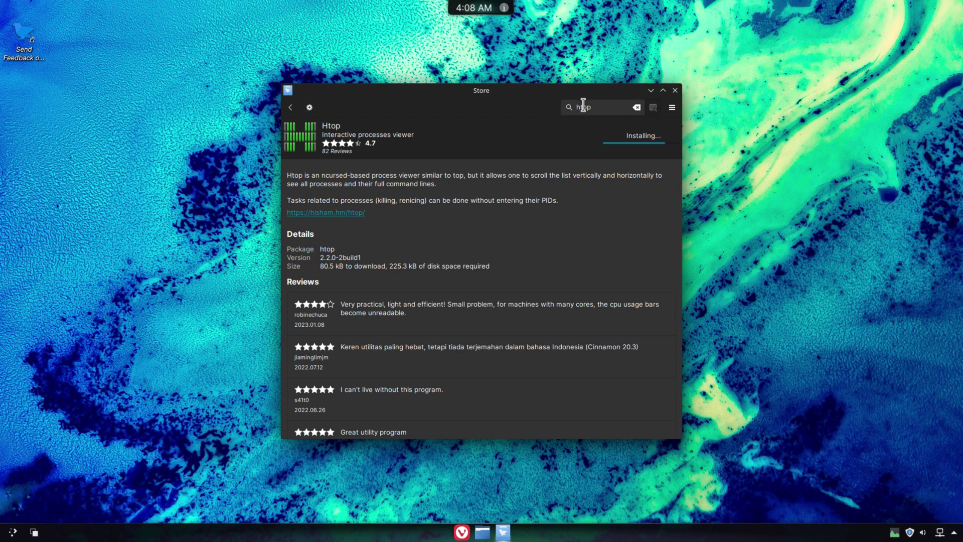
Search the Store for neofetch and install Neofetch
left_click(582, 107)
type("neofetch")
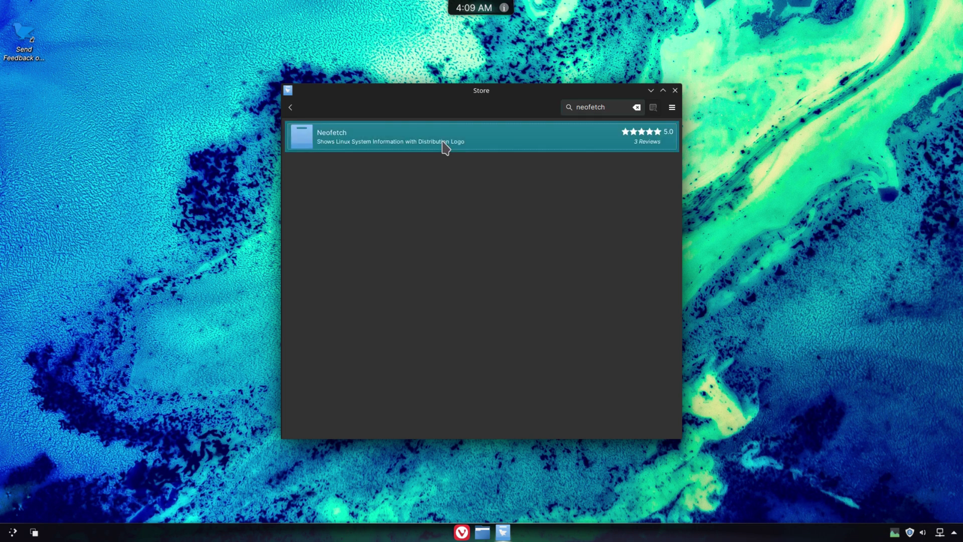
left_click(445, 146)
left_click(656, 141)
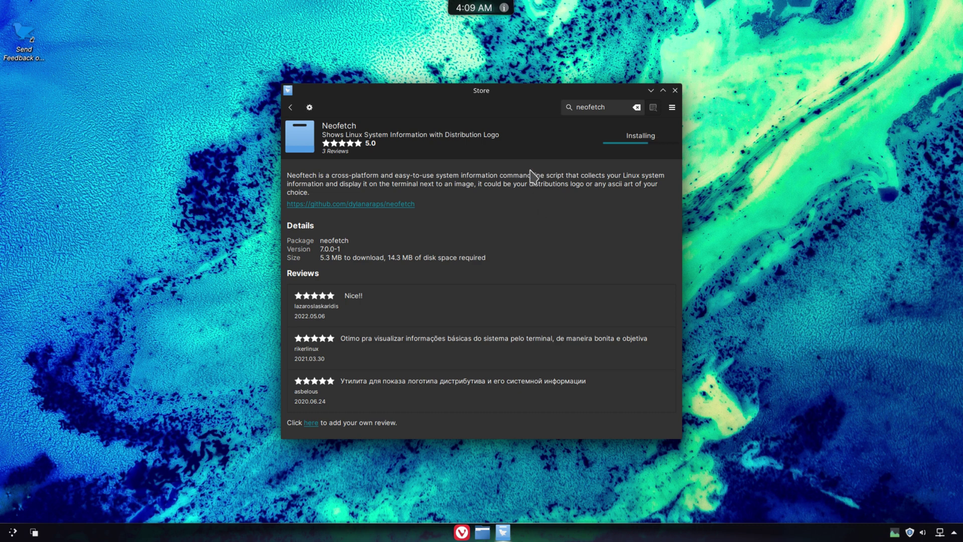
View the Store's About information and close the Store
left_click(672, 107)
left_click(730, 164)
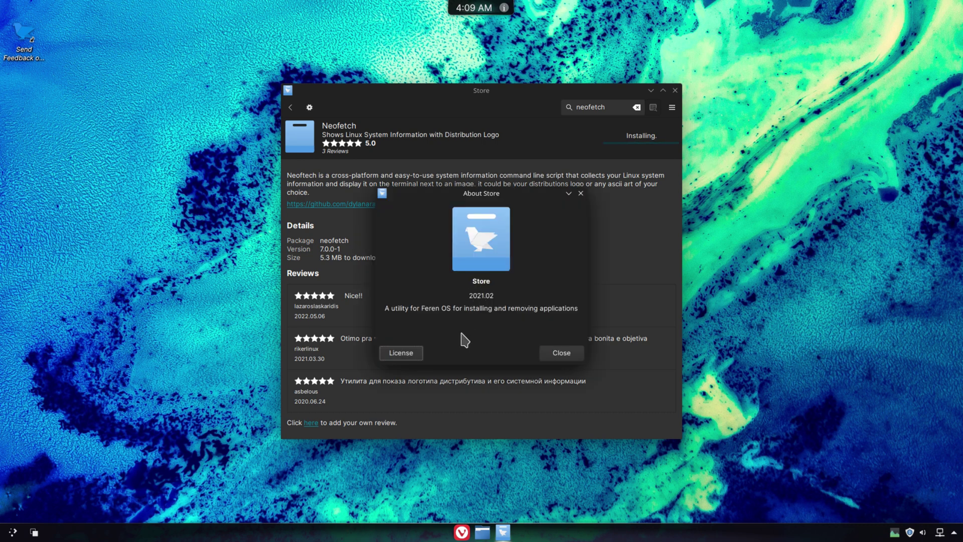
triple_click(456, 307)
left_click(557, 353)
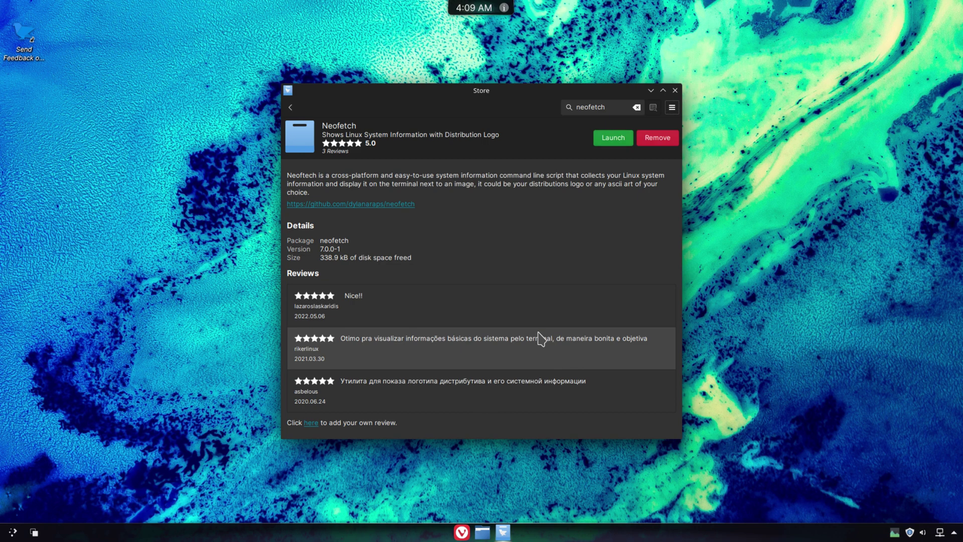
left_click(676, 91)
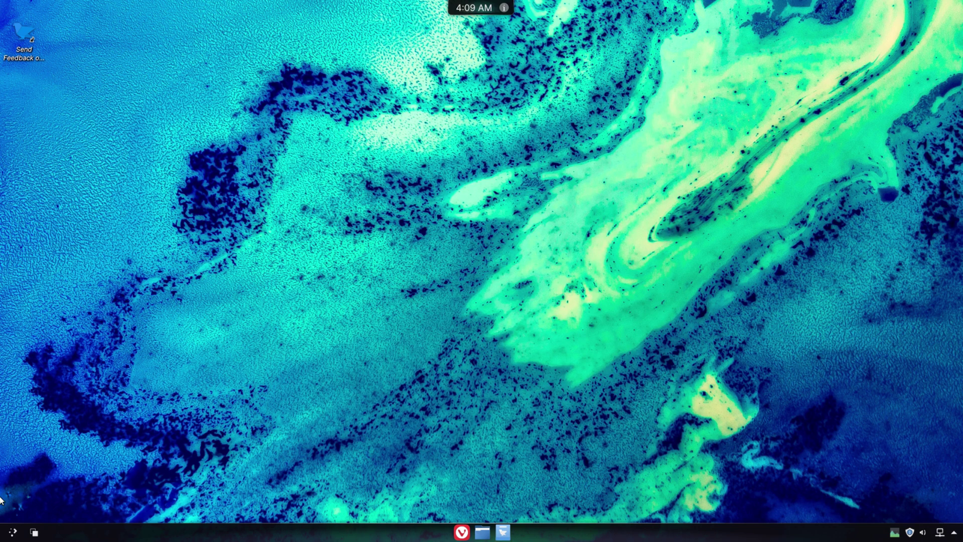
Launch Konsole from the launcher's System category and maximize its window
left_click(11, 533)
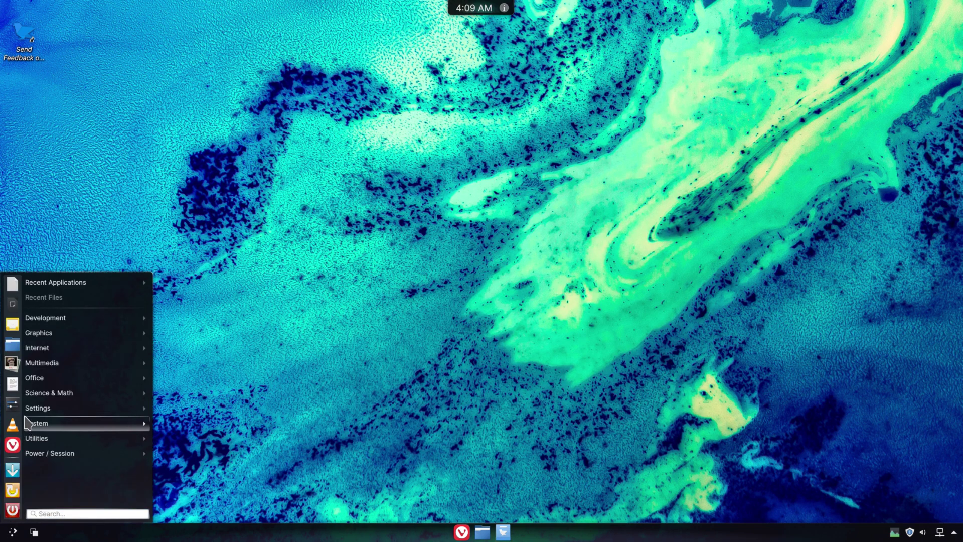
mouse_move(94, 458)
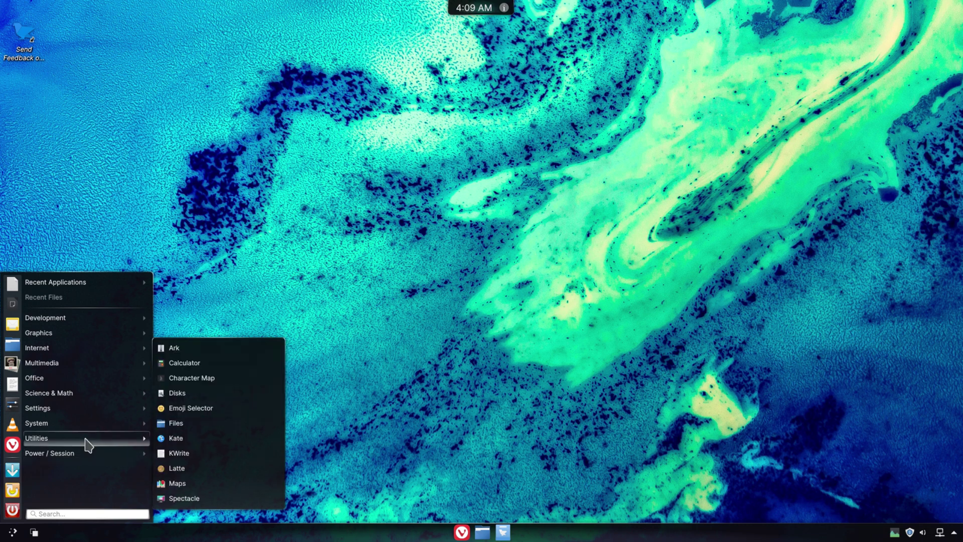
mouse_move(91, 428)
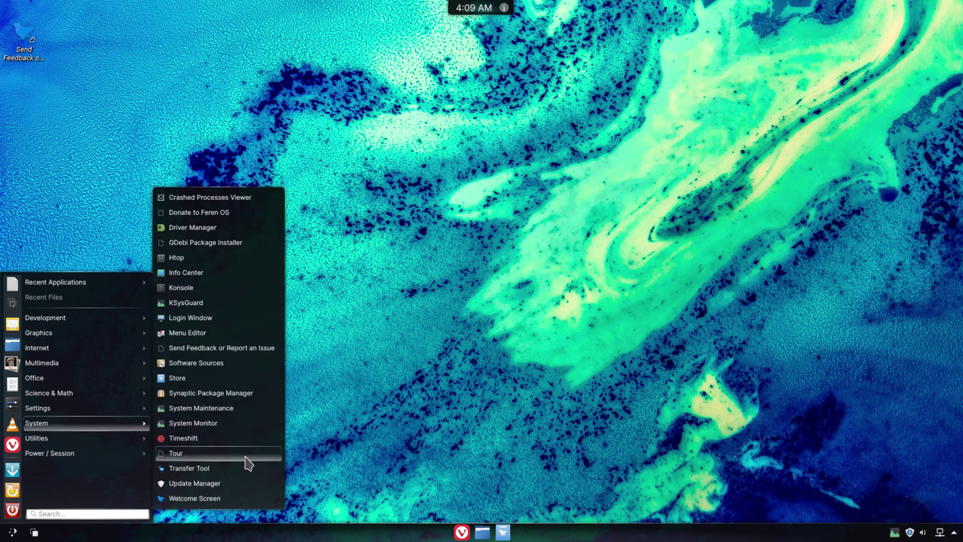
left_click(186, 287)
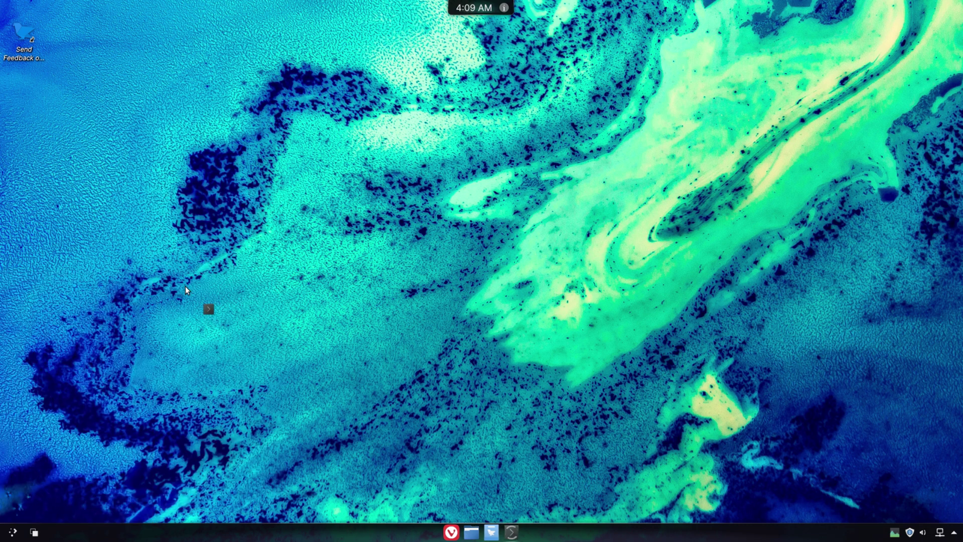
double_click(537, 149)
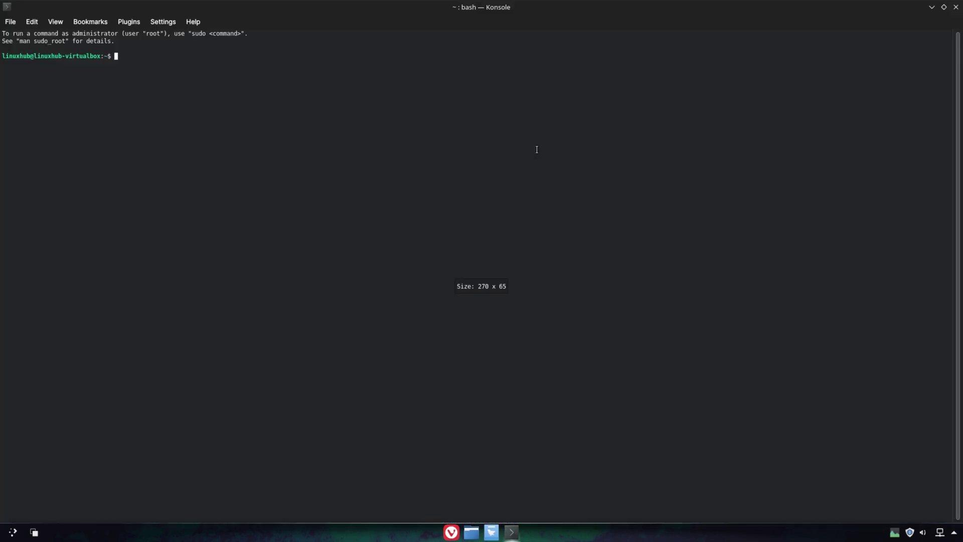
View the About Konsole version information and close the dialog
left_click(194, 21)
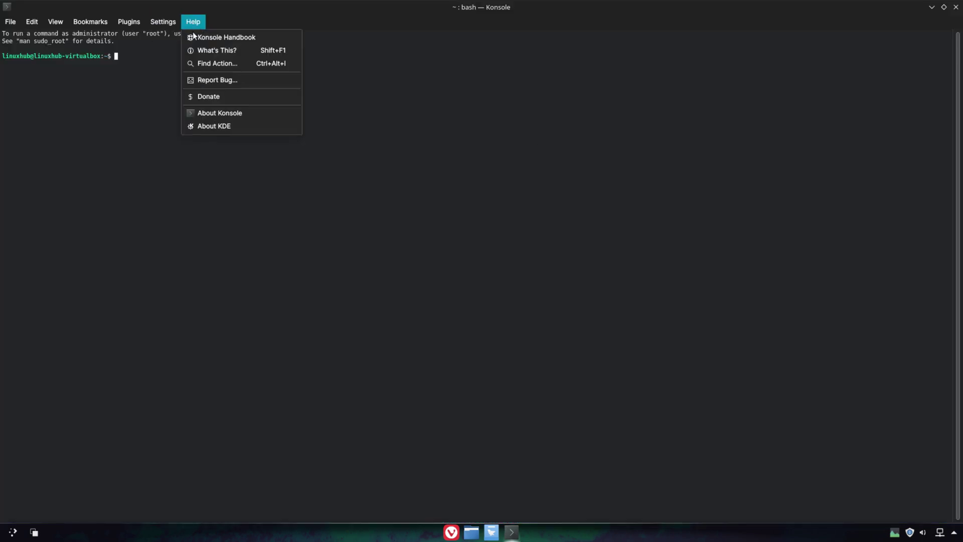
left_click(227, 113)
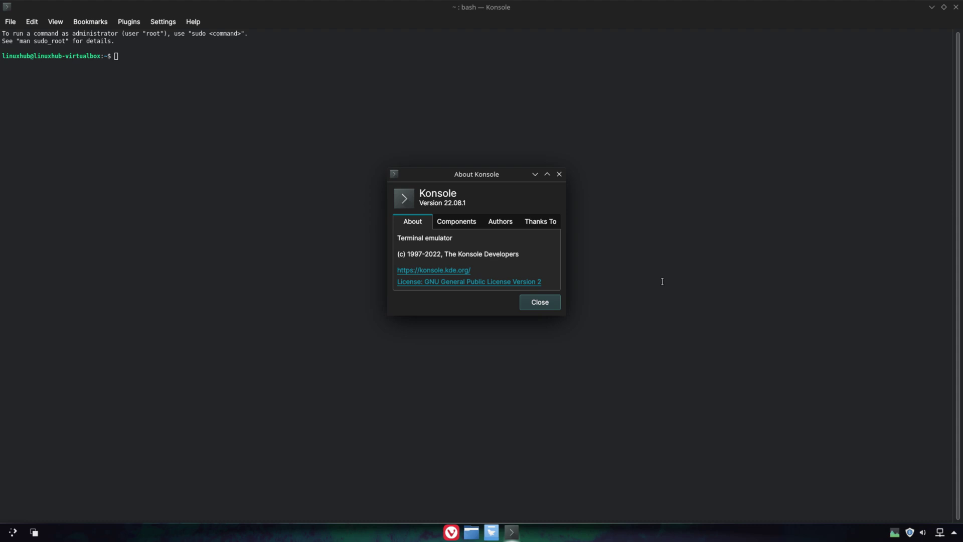
left_click(547, 303)
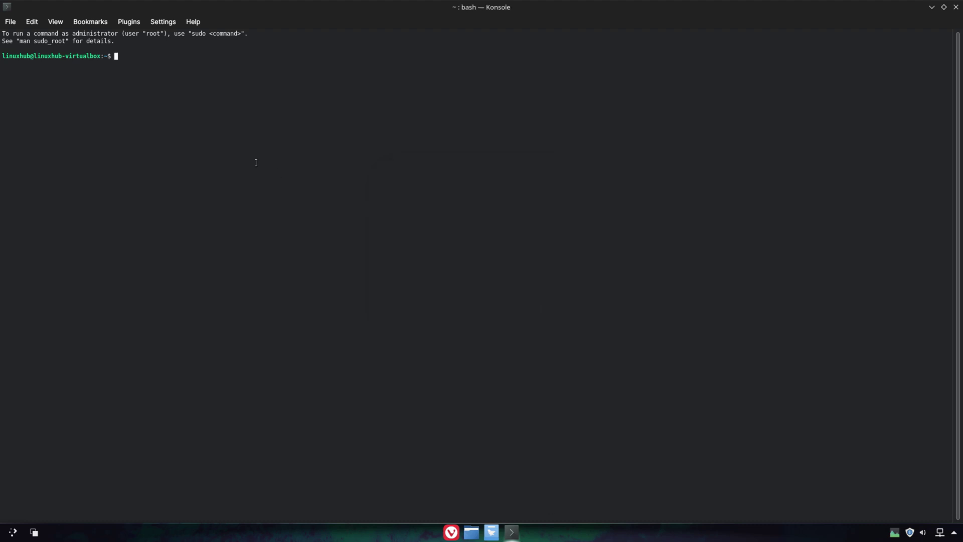
Run htop in the terminal, list the files opened by the kwin_x11 process, and quit htop
type("htop")
key("Return")
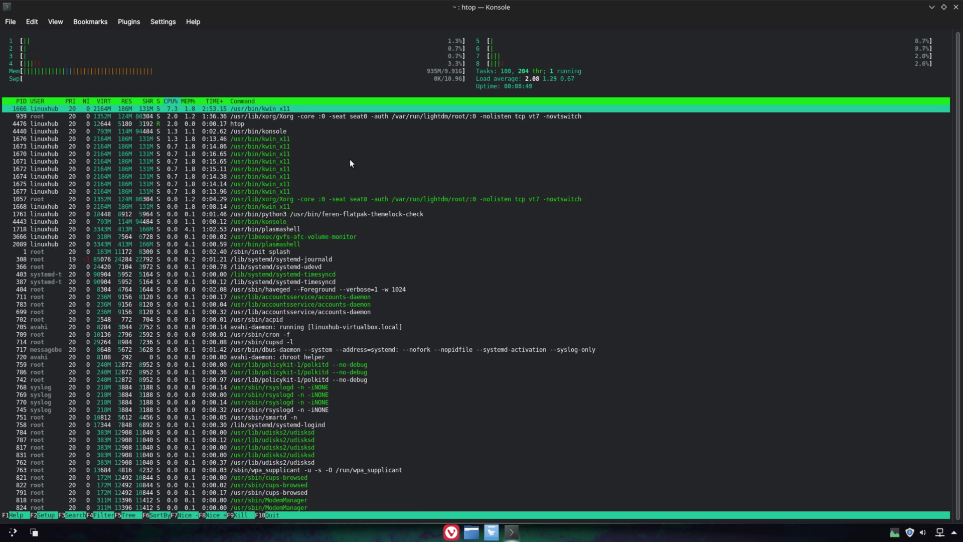
key("l")
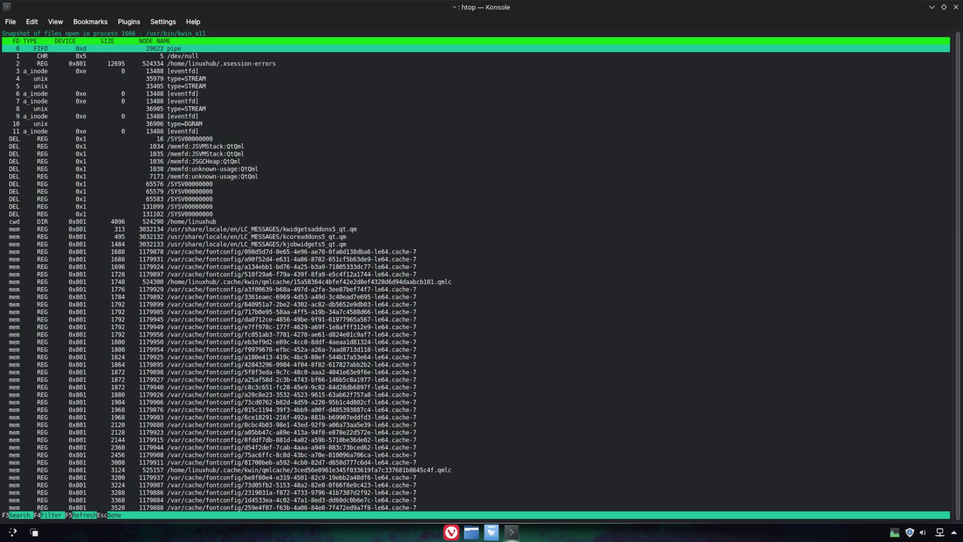
key("Escape")
type("q")
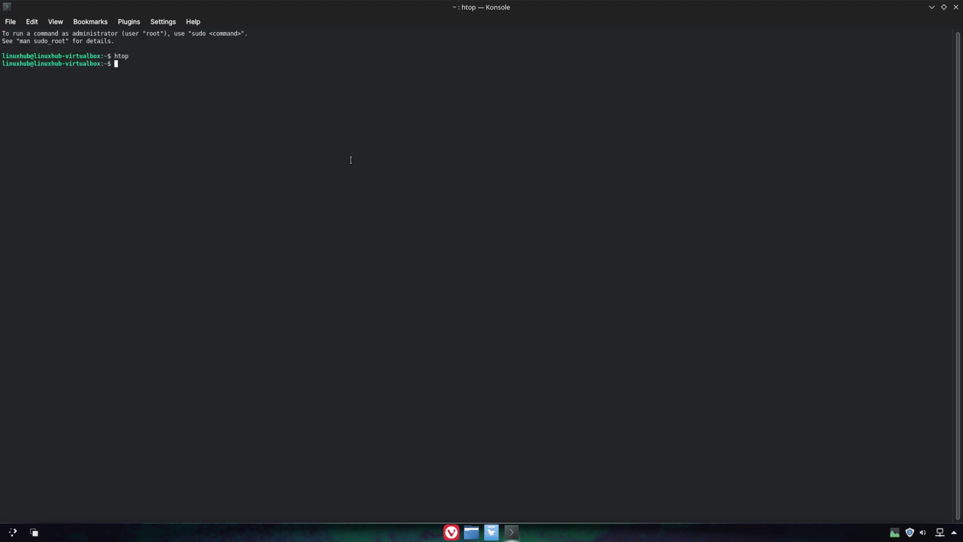
Run neofetch to show the system information, highlight the Kernel line, and close Konsole
type("neofetch")
key("Return")
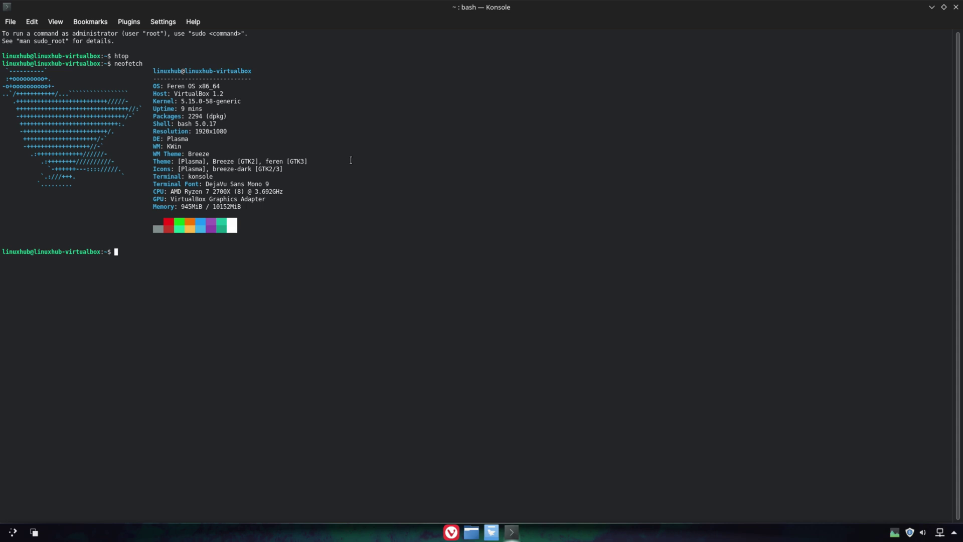
triple_click(200, 99)
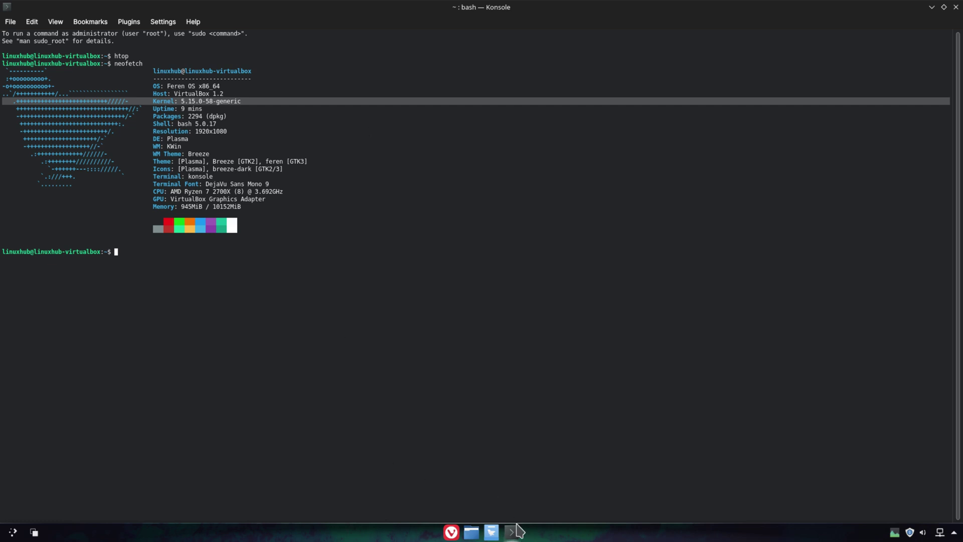
left_click(956, 6)
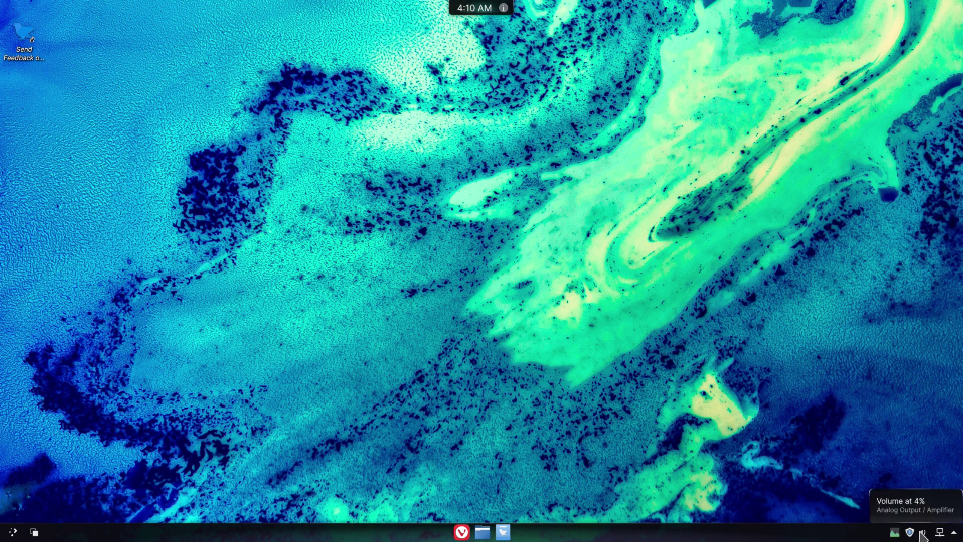
Open Update Manager from the system tray and decline switching to a local mirror
left_click(941, 533)
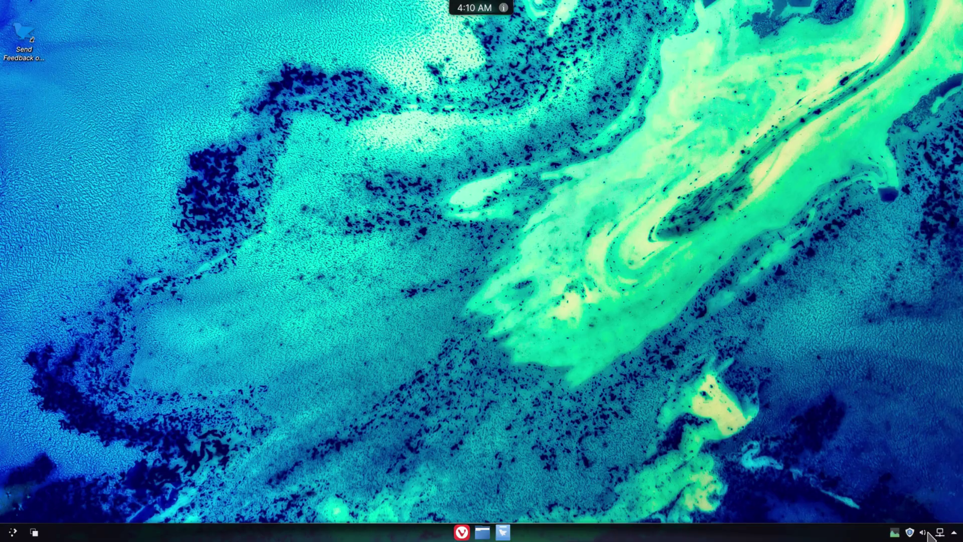
left_click(910, 533)
left_click(502, 383)
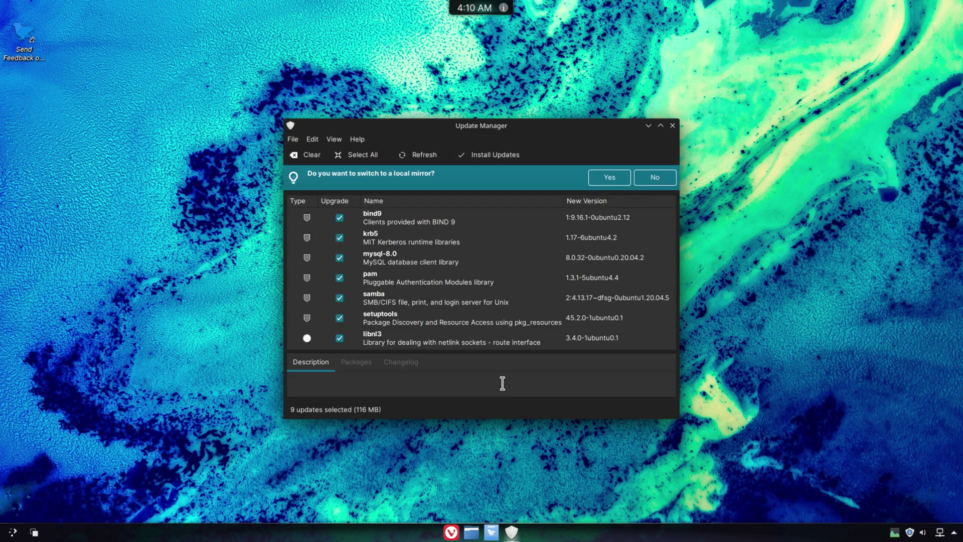
left_click(652, 178)
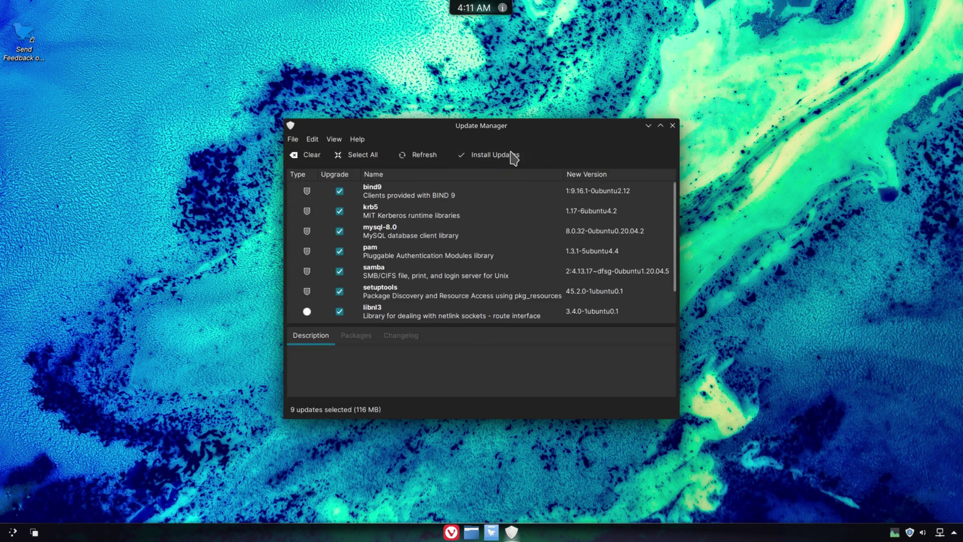
Install all selected updates, authenticate with the account password, and show the details of the installation progress
left_click(502, 153)
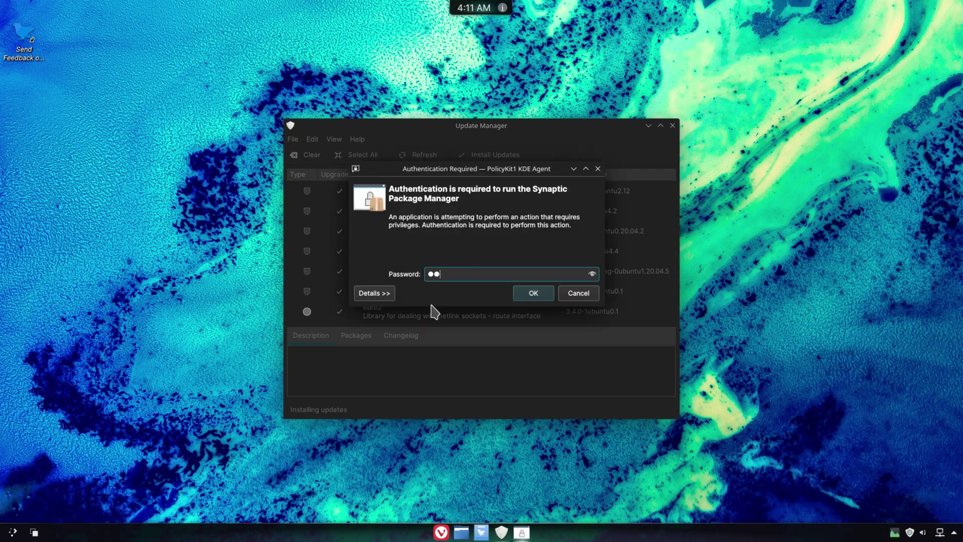
key("Return")
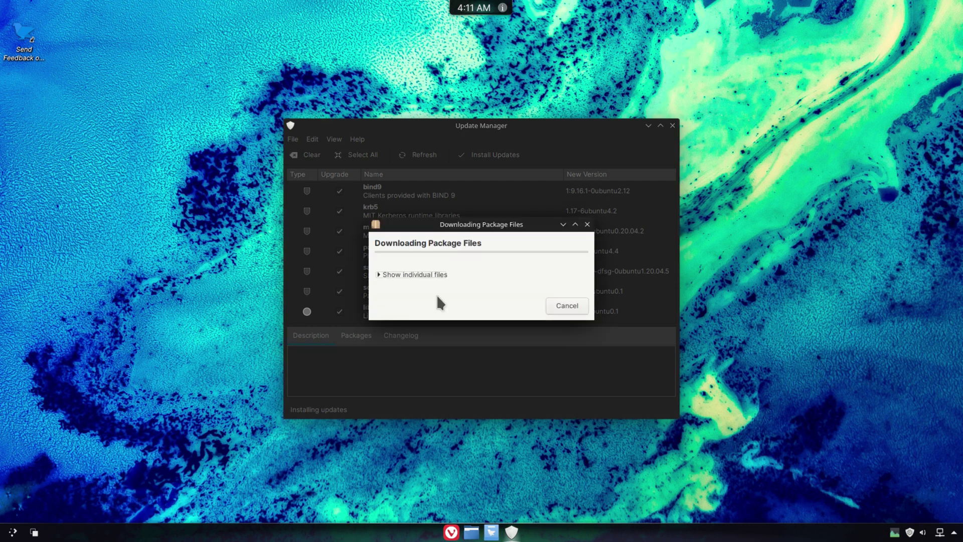
left_click(384, 274)
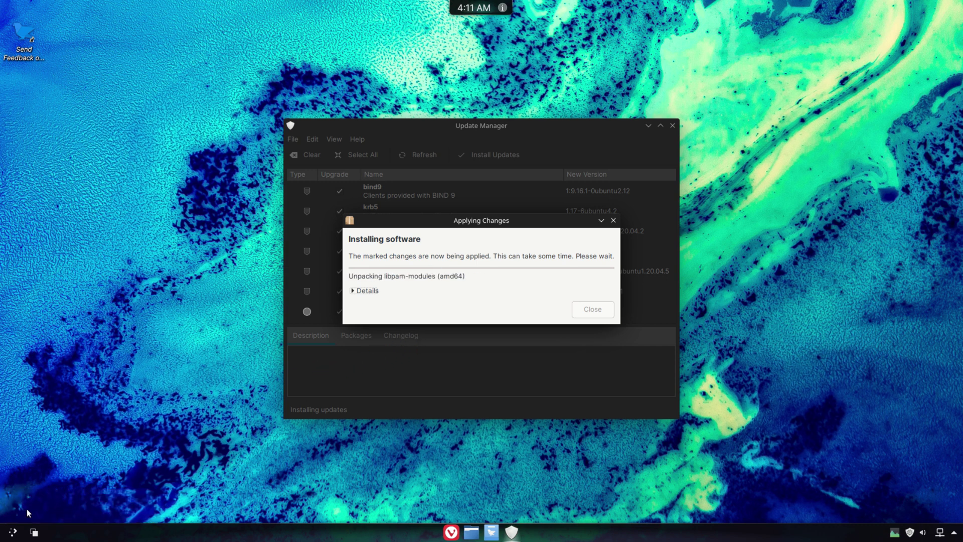
left_click(362, 290)
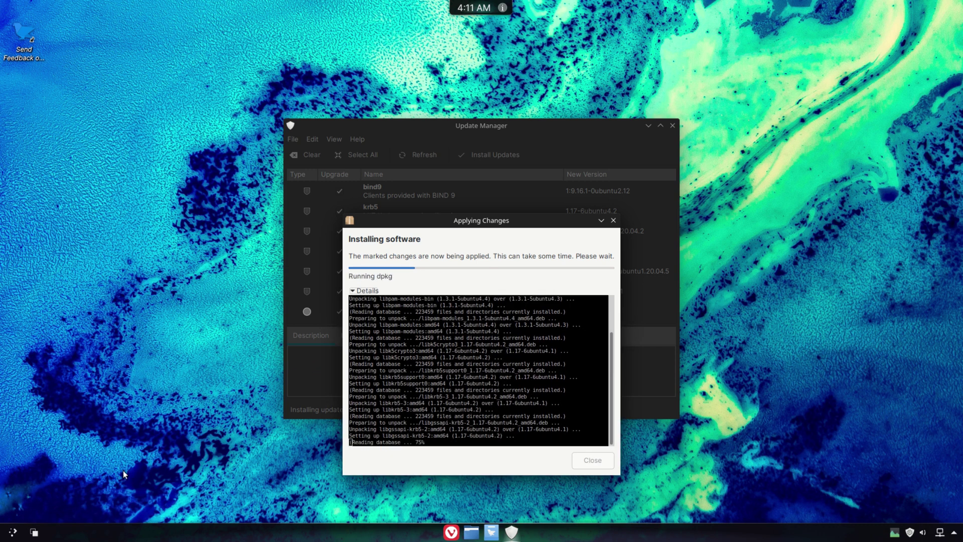
left_click(13, 532)
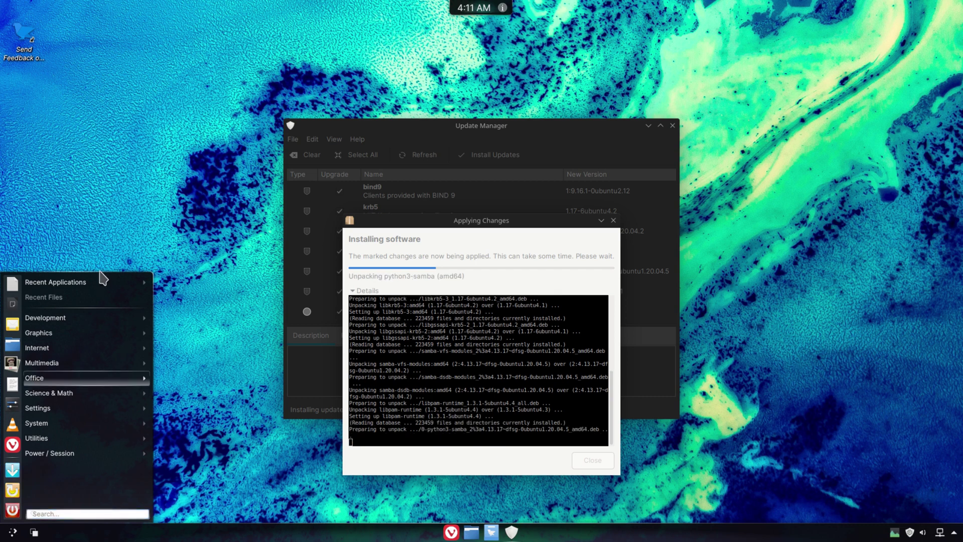
mouse_move(50, 335)
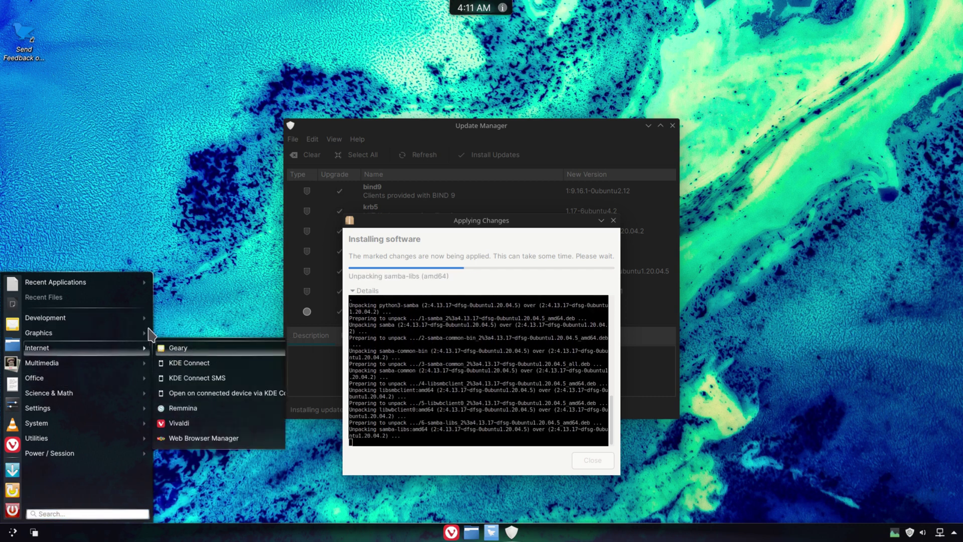
left_click(176, 363)
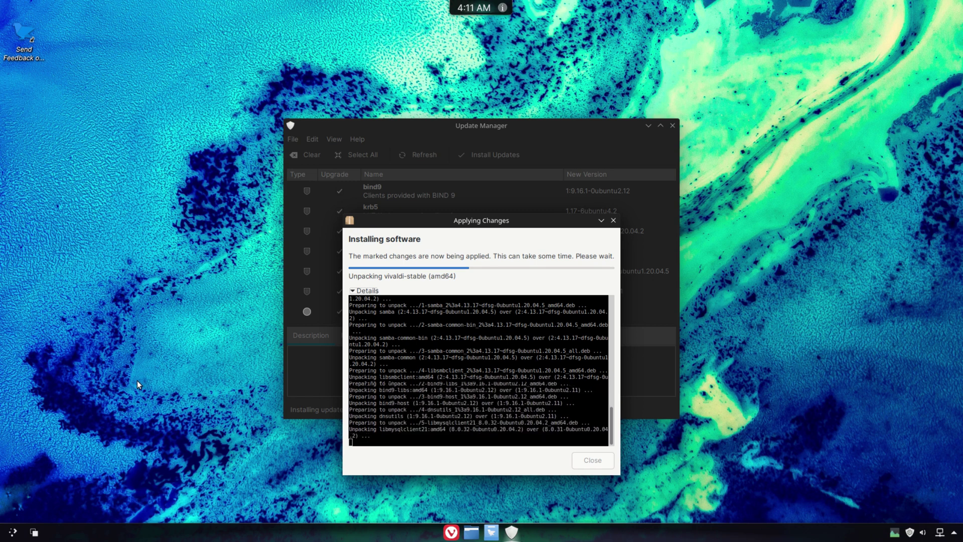
Launch Krita from the launcher's Graphics category and maximize its window
left_click(14, 533)
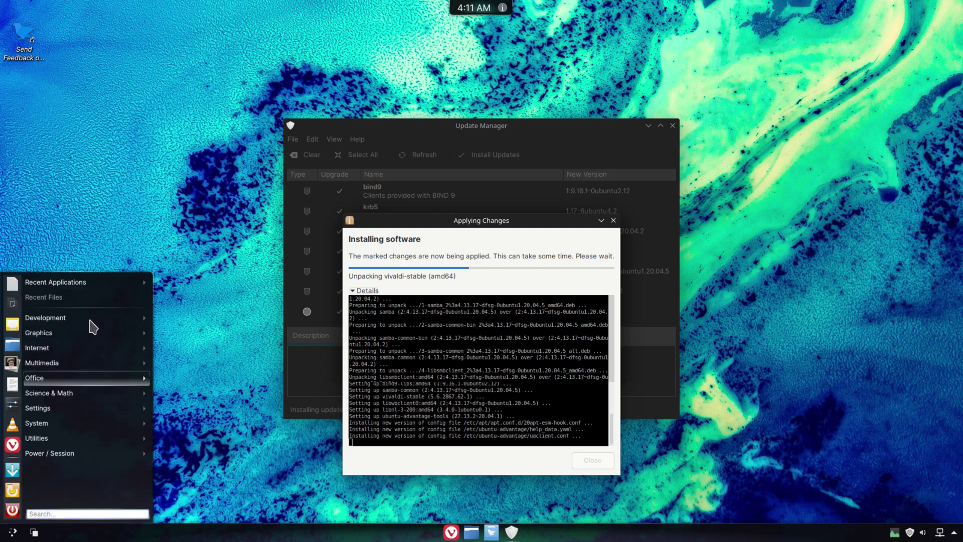
mouse_move(58, 346)
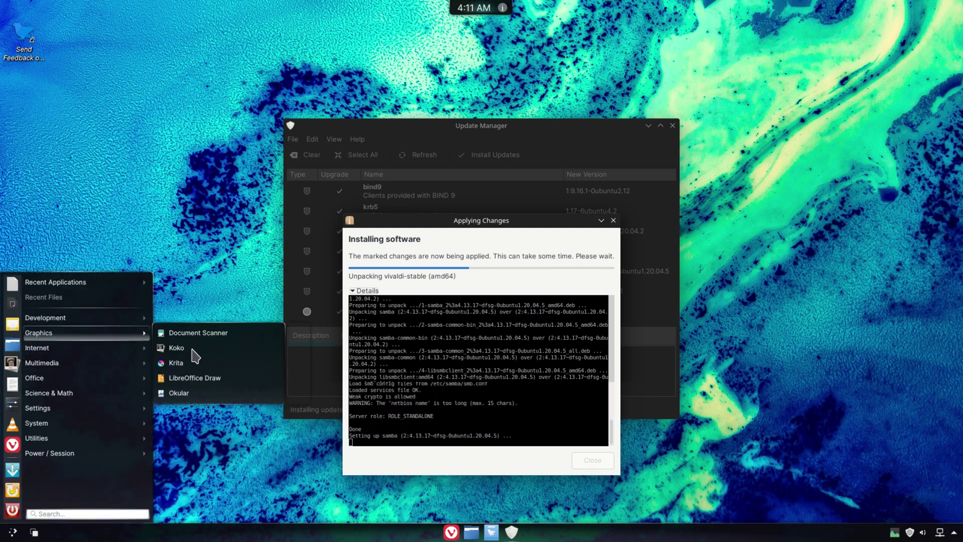
left_click(193, 363)
mouse_move(126, 348)
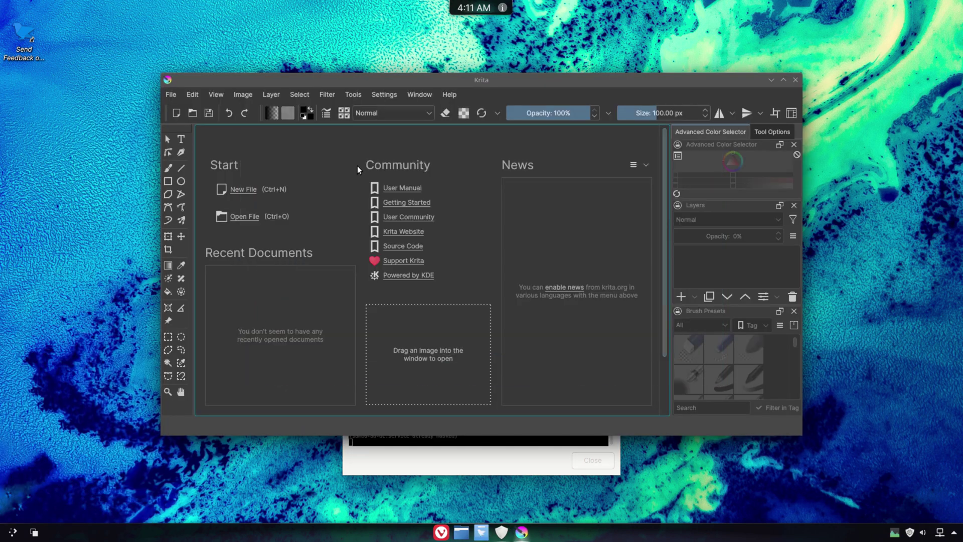
double_click(436, 78)
Look through Krita's menus and About information, and close both Krita and Update Manager
left_click(9, 21)
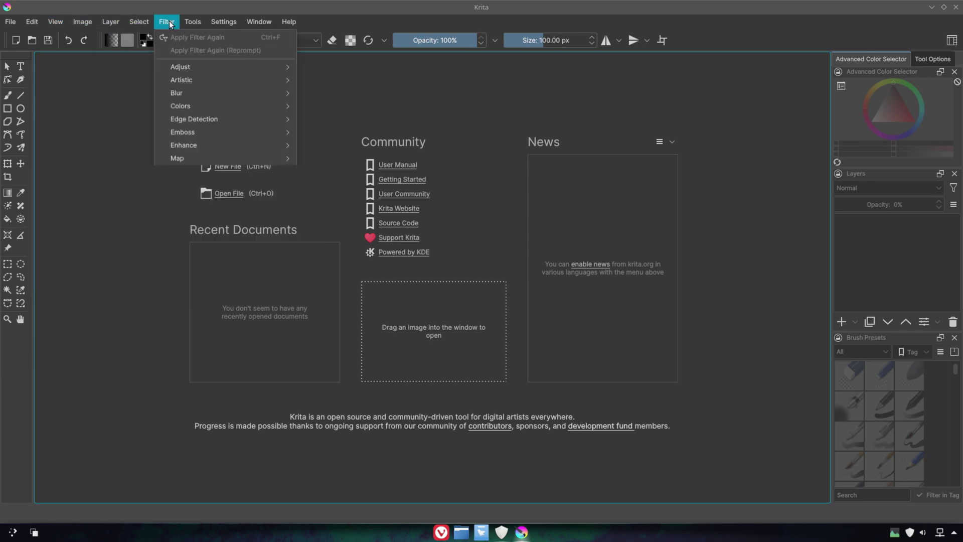
mouse_move(234, 25)
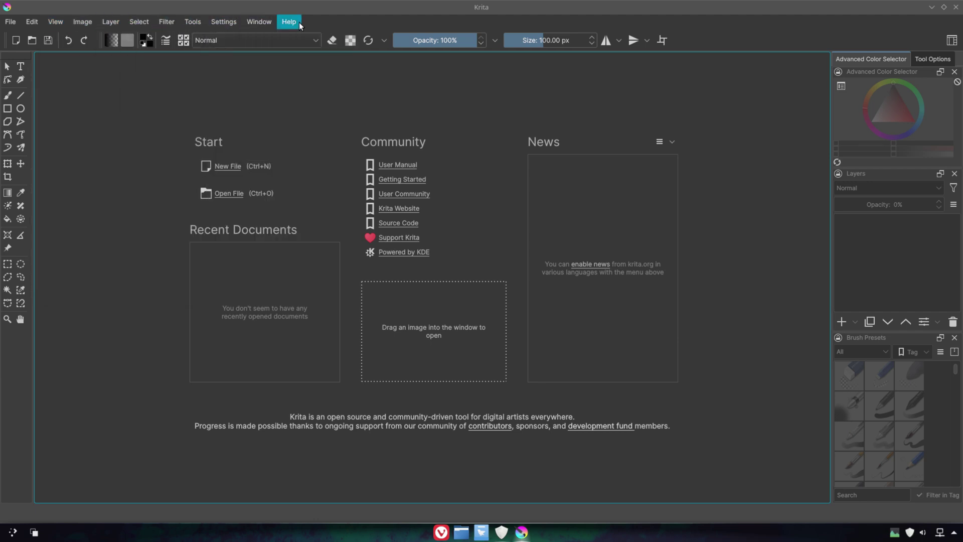
mouse_move(291, 23)
left_click(315, 95)
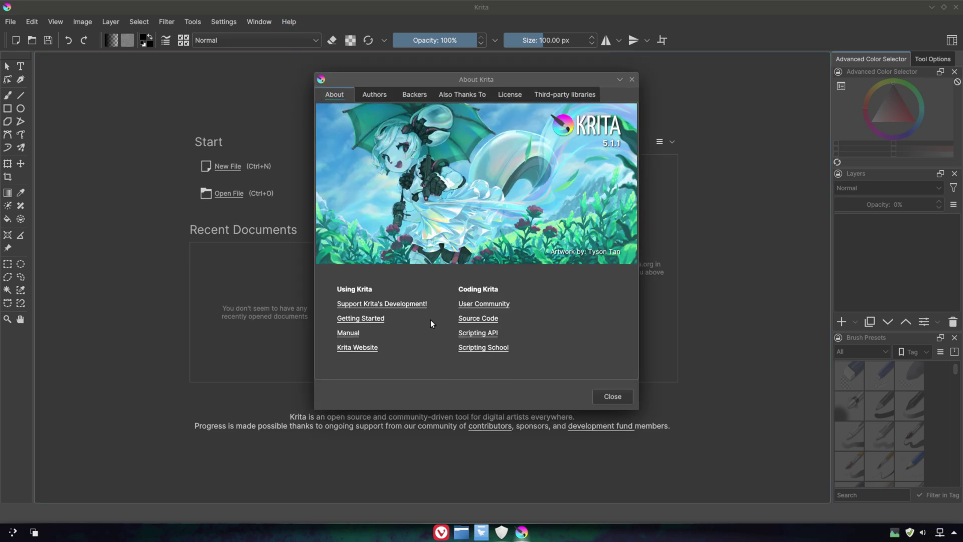
left_click(612, 397)
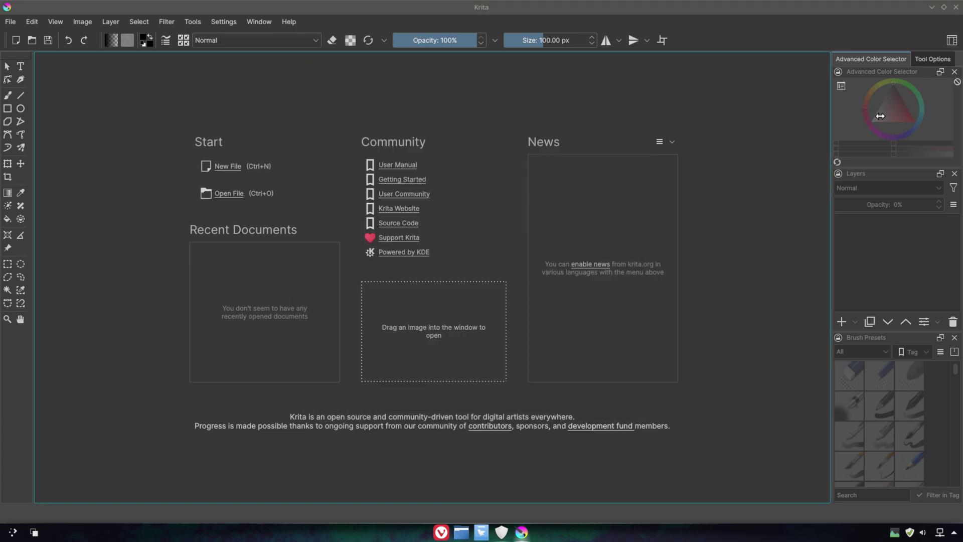
left_click(956, 10)
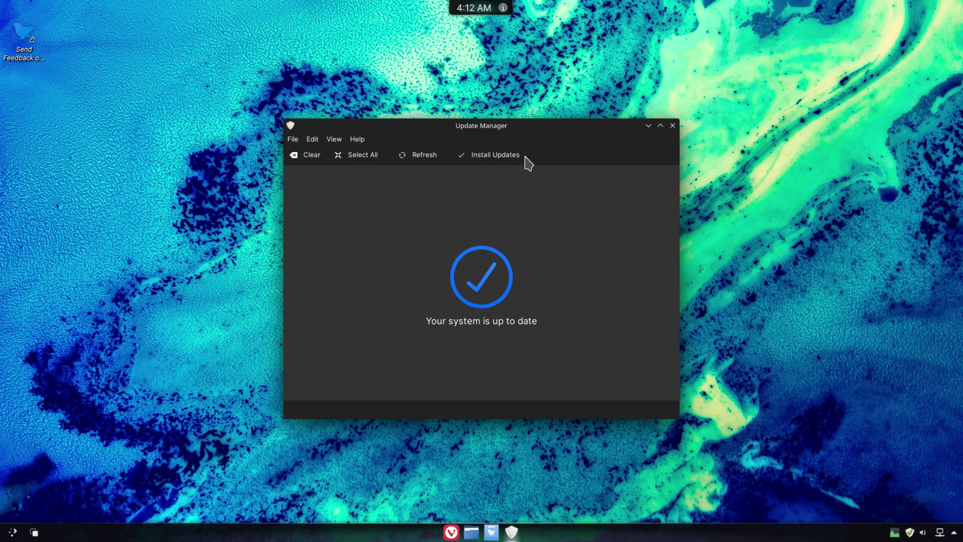
left_click(672, 126)
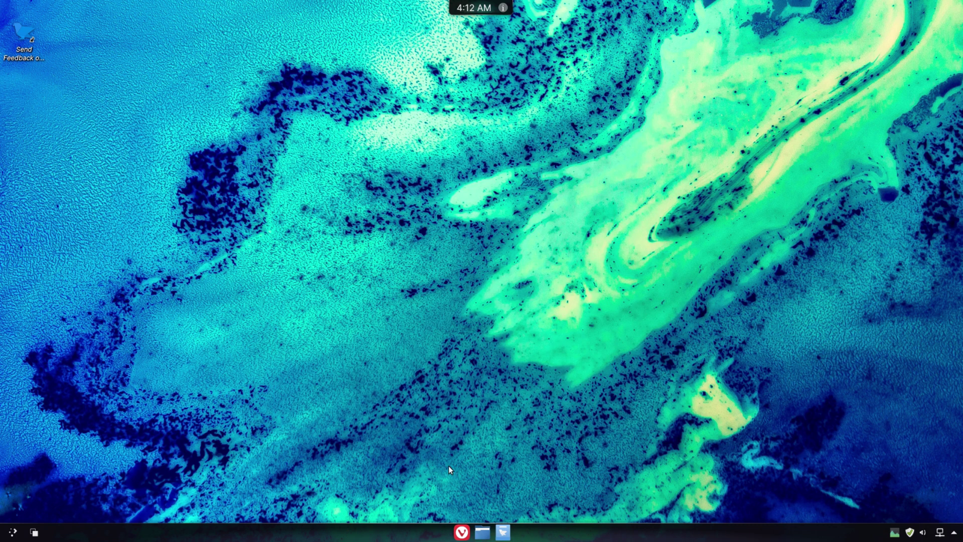
Reopen Update Manager from the system tray, view its About information, and close it
left_click(911, 533)
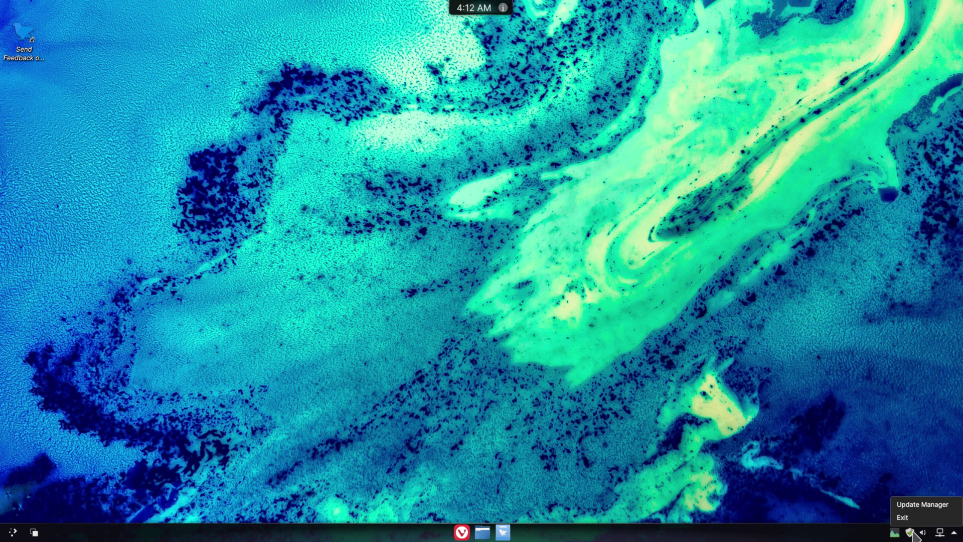
left_click(921, 503)
left_click(357, 140)
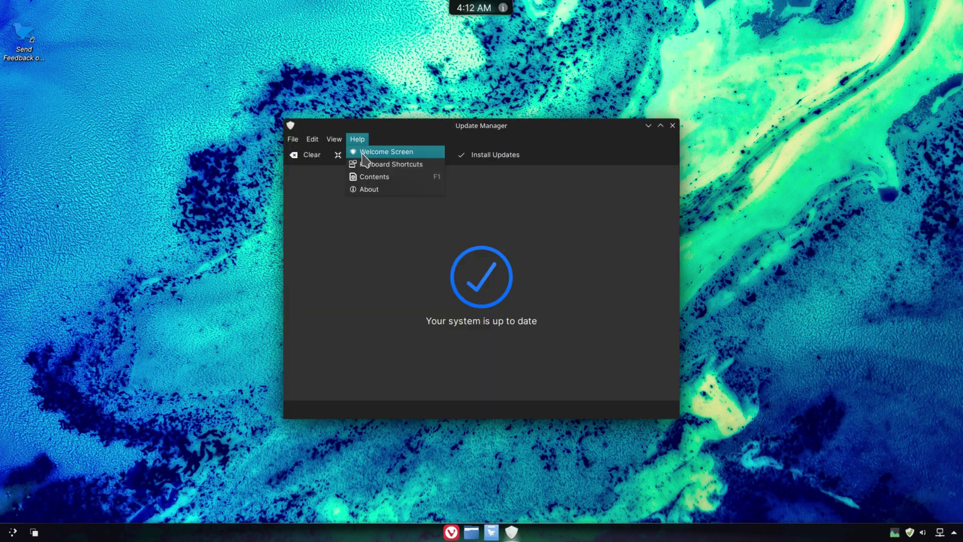
left_click(371, 187)
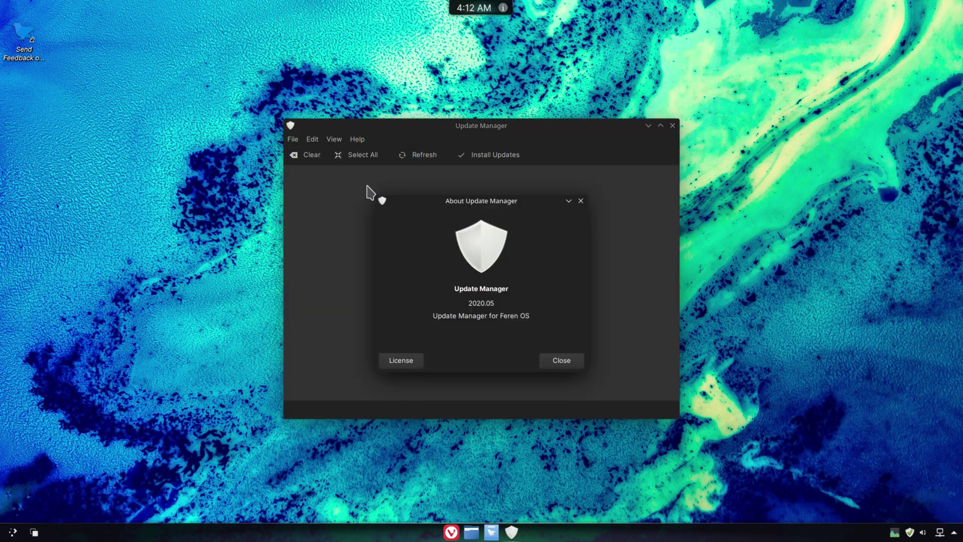
left_click(558, 361)
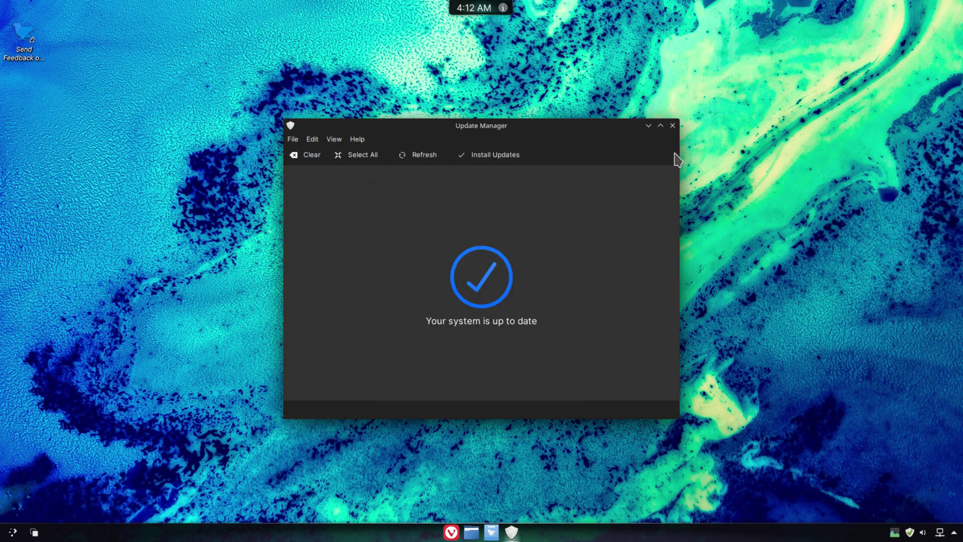
left_click(673, 125)
Launch Web Browser Manager from the launcher's Internet category
left_click(18, 534)
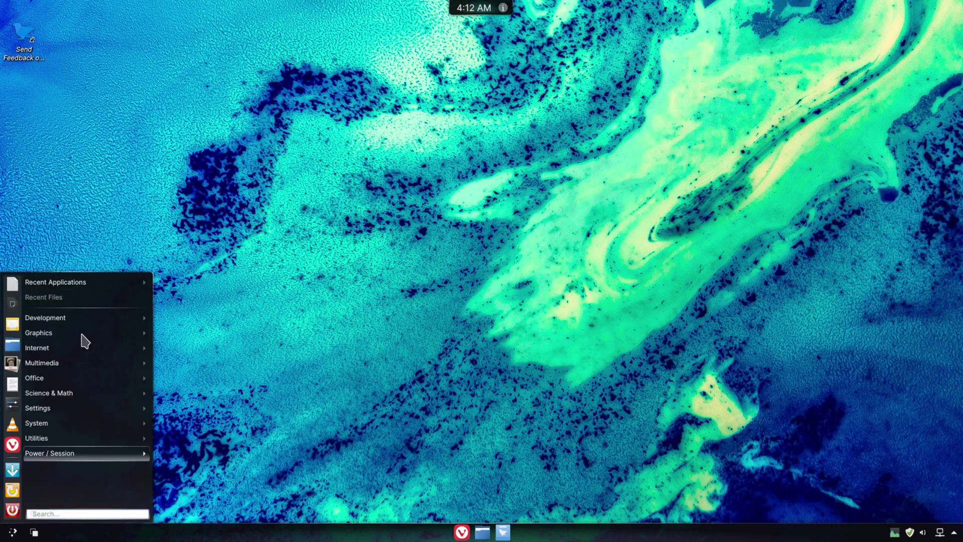
mouse_move(85, 333)
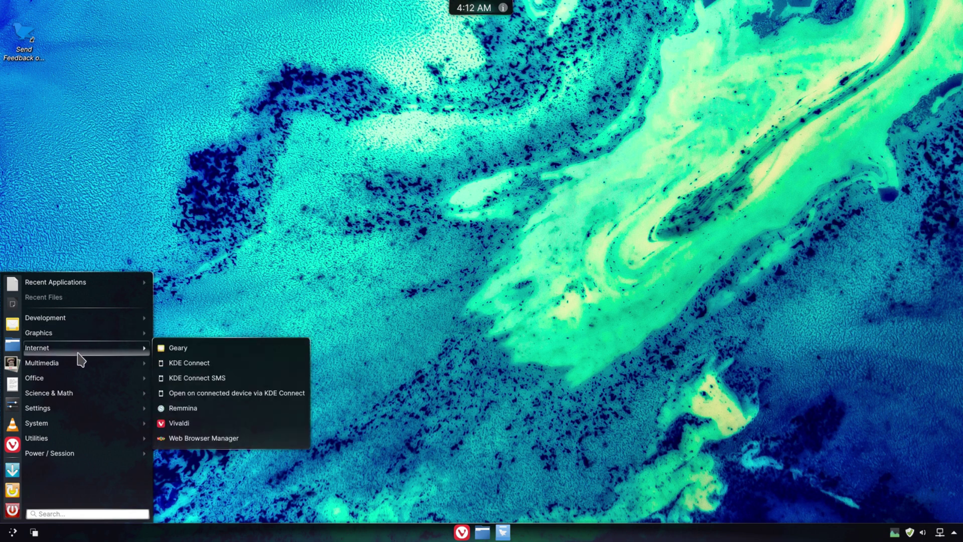
mouse_move(88, 349)
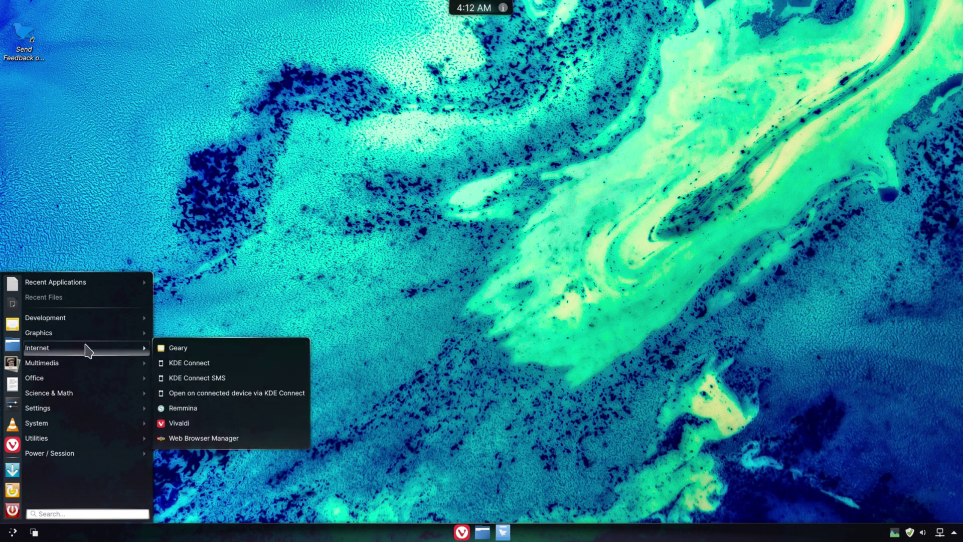
left_click(188, 437)
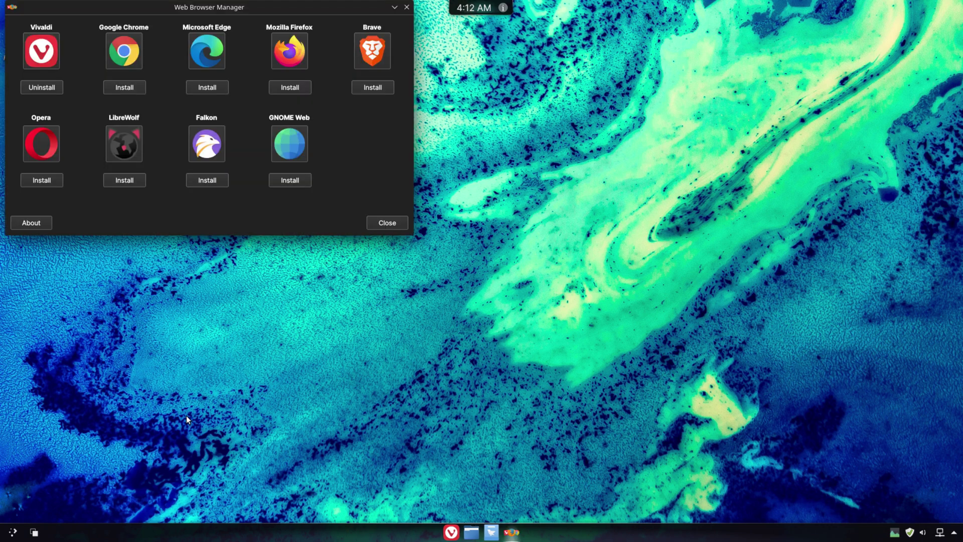
Start installing Mozilla Firefox in Web Browser Manager and authenticate with the account password
left_click(284, 87)
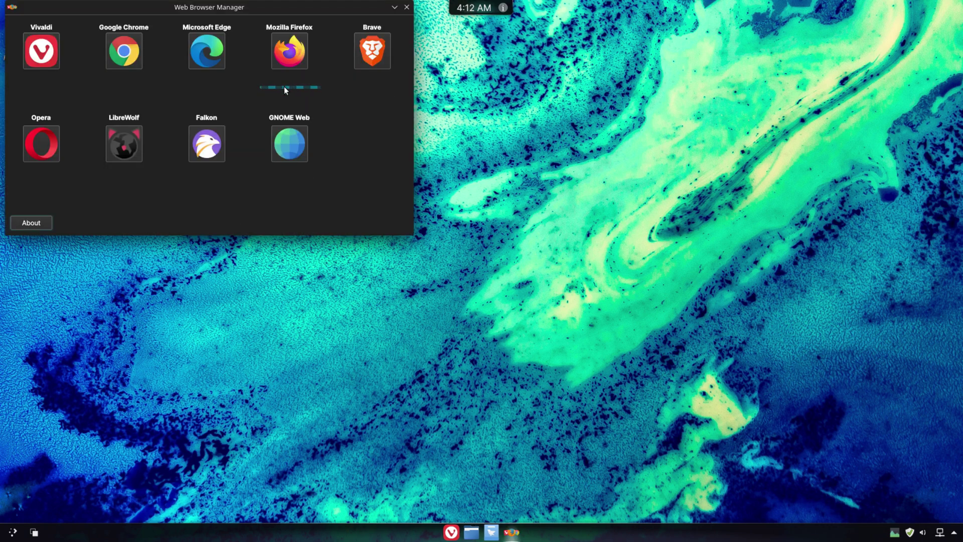
left_click(577, 296)
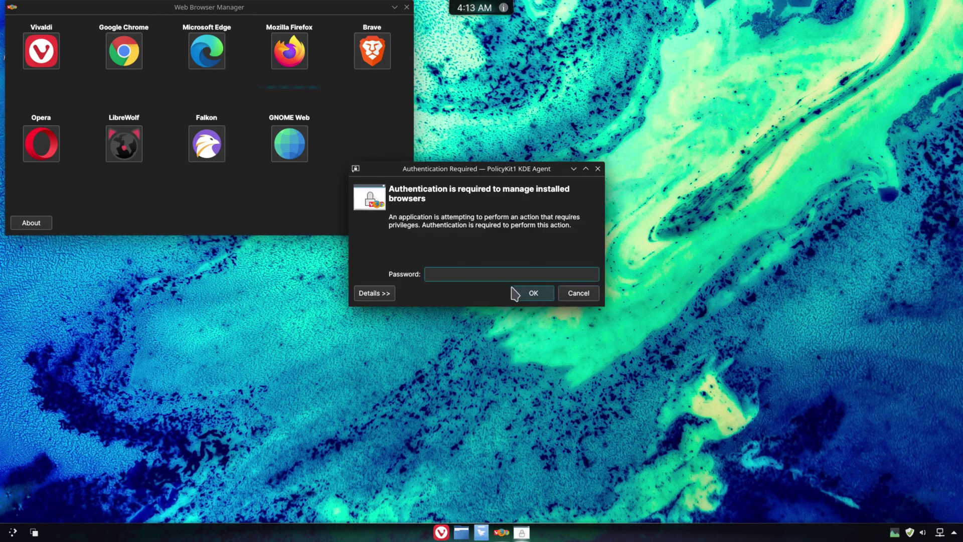
key("Return")
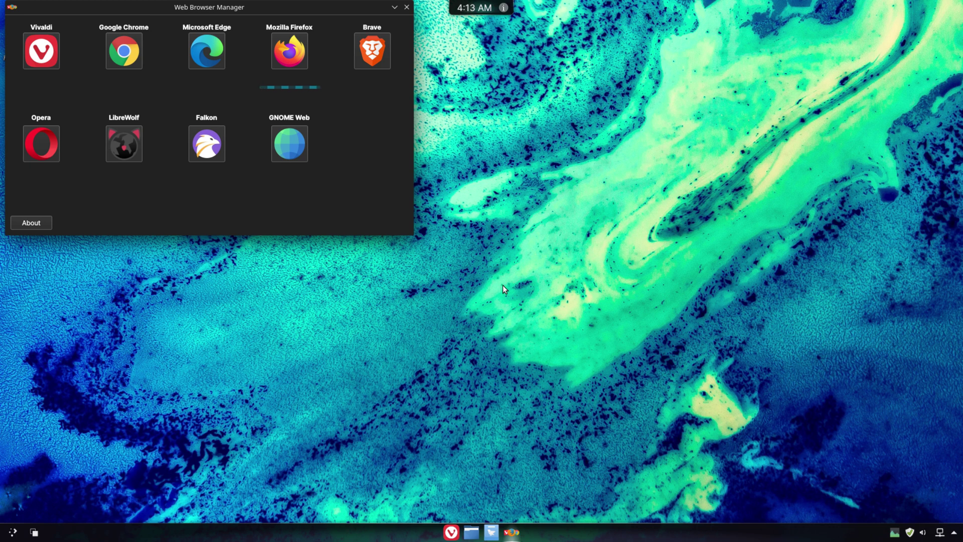
Launch VLC media player from the Multimedia category, accept its privacy policy with metadata network access allowed, and maximize the window
left_click(13, 532)
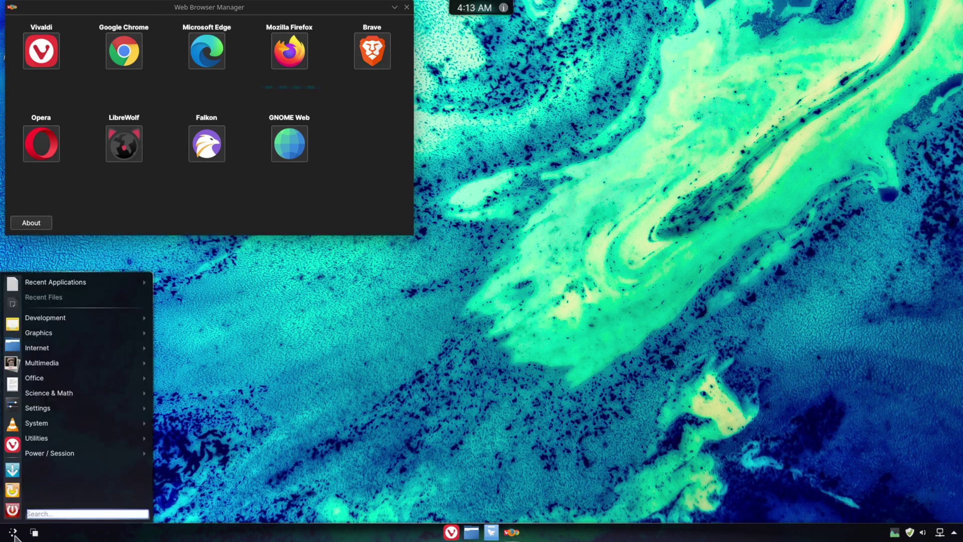
mouse_move(107, 363)
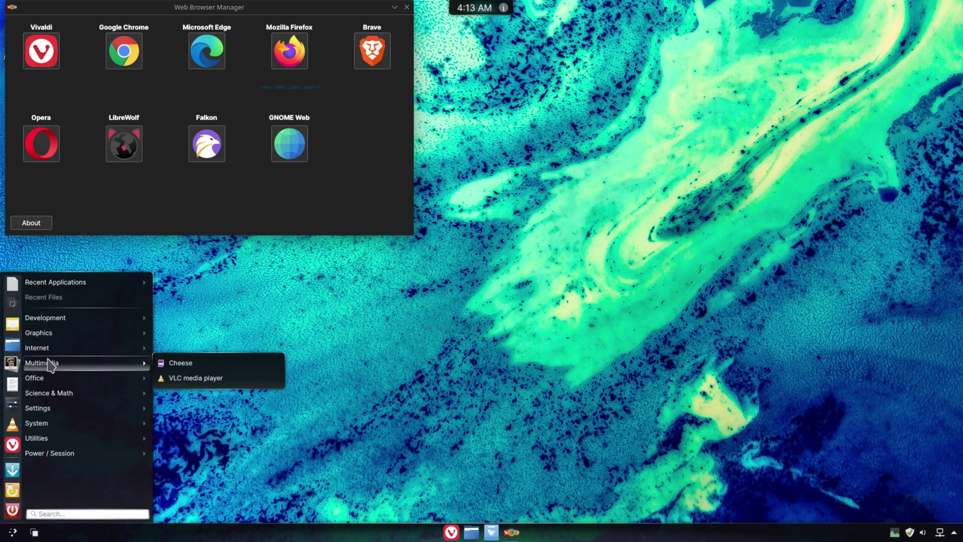
left_click(202, 379)
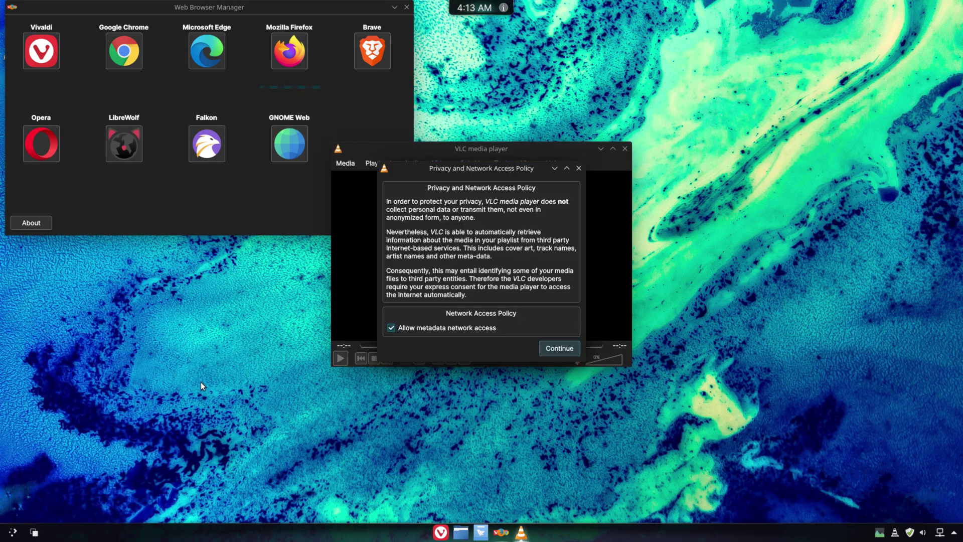
left_click(563, 351)
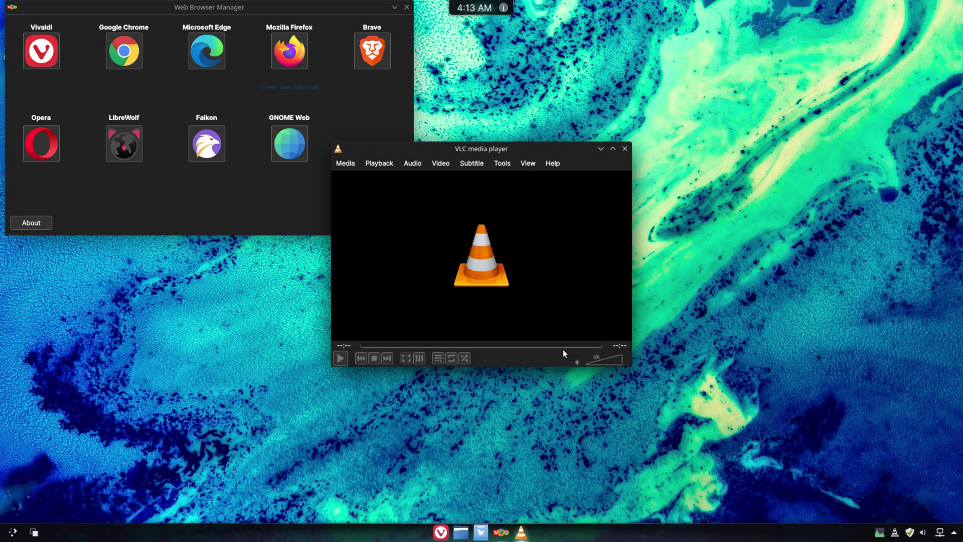
double_click(409, 147)
Look through VLC's menus, view its About information, and close the media player
left_click(7, 25)
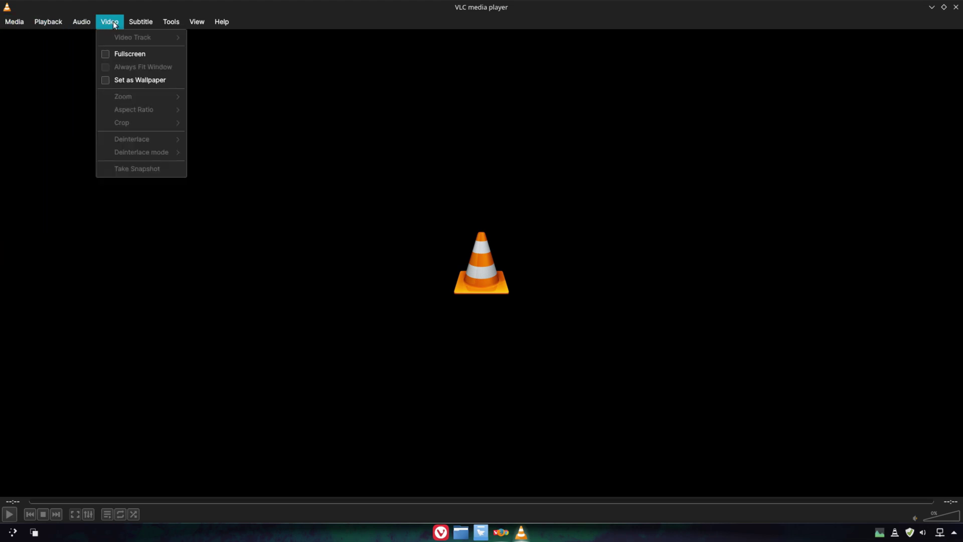
mouse_move(168, 26)
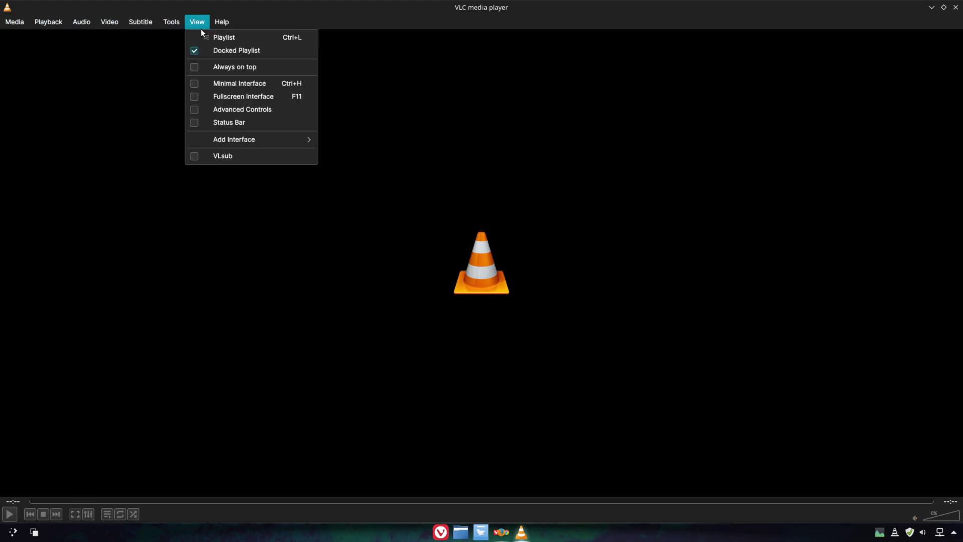
mouse_move(225, 23)
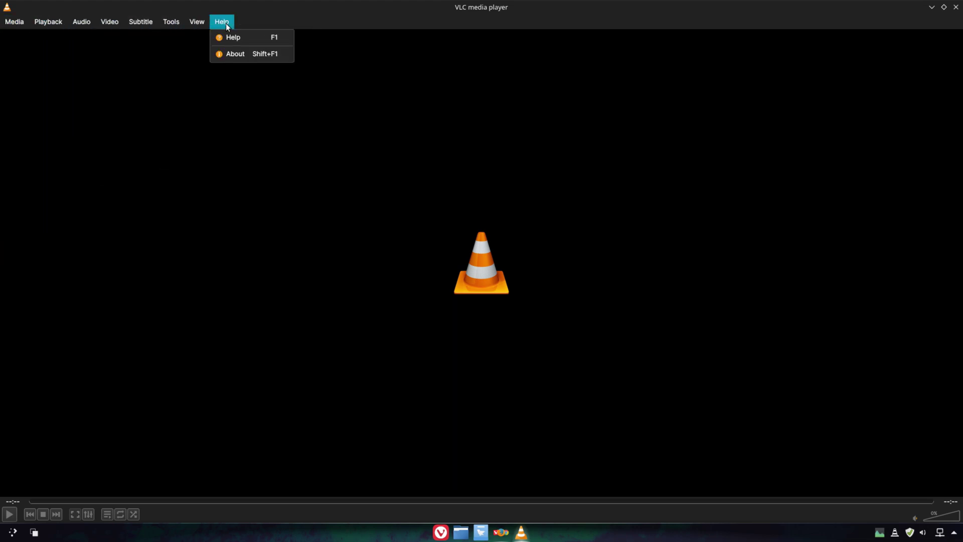
left_click(232, 54)
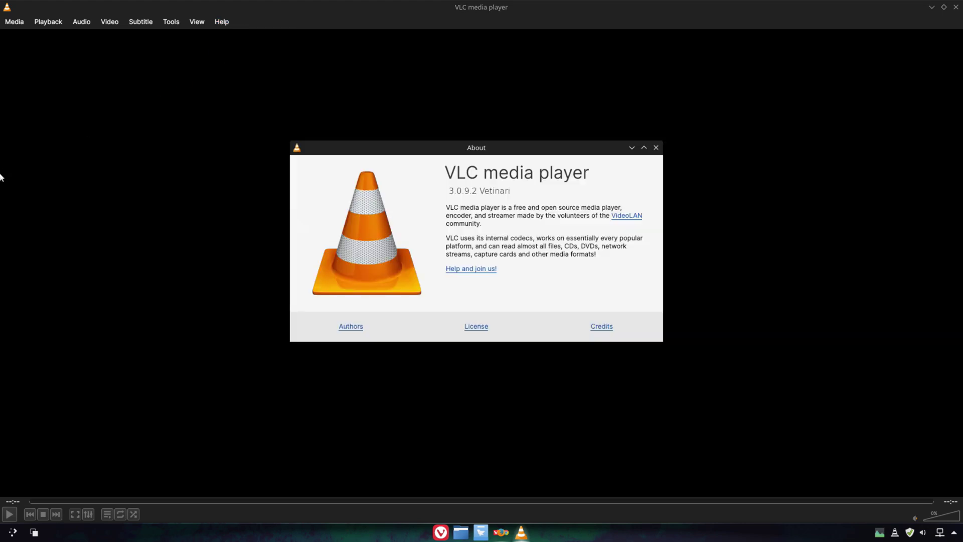
left_click(658, 148)
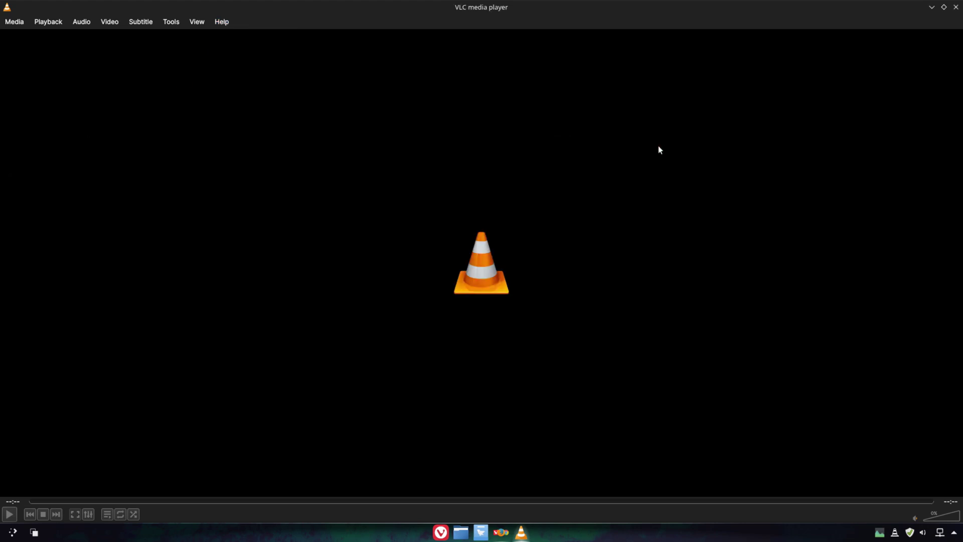
left_click(956, 7)
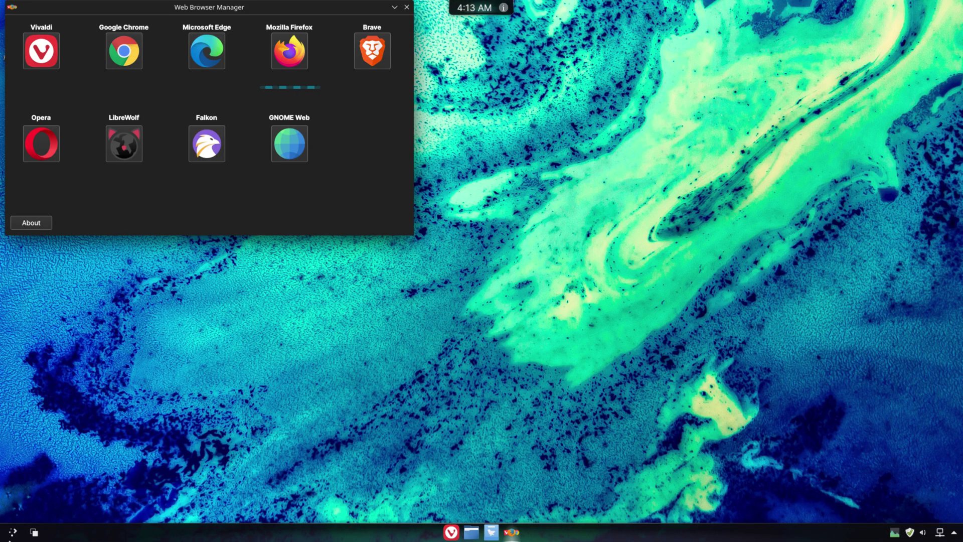
Launch LibreOffice Base from the Office category, create an HSQLDB Embedded database saved as New Database, and close the database document
left_click(13, 533)
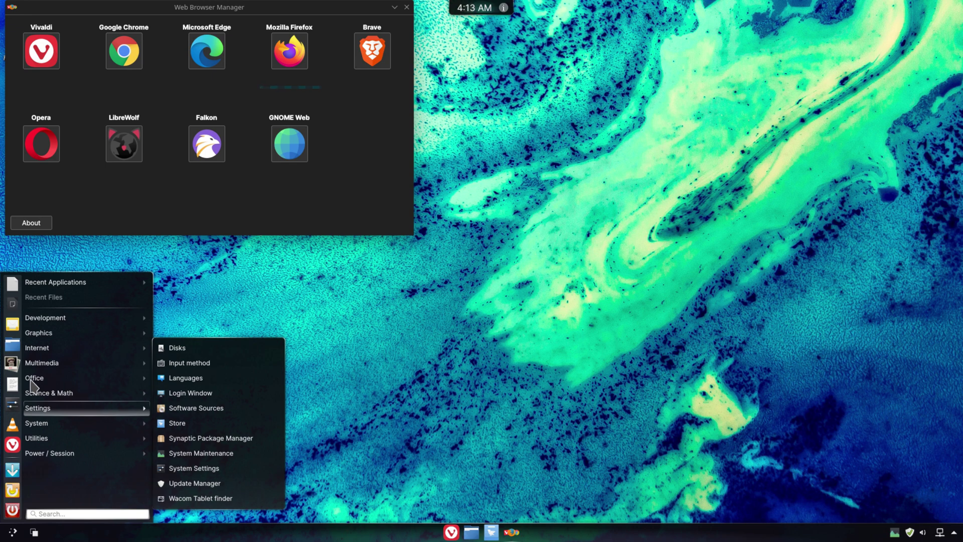
mouse_move(55, 379)
left_click(211, 392)
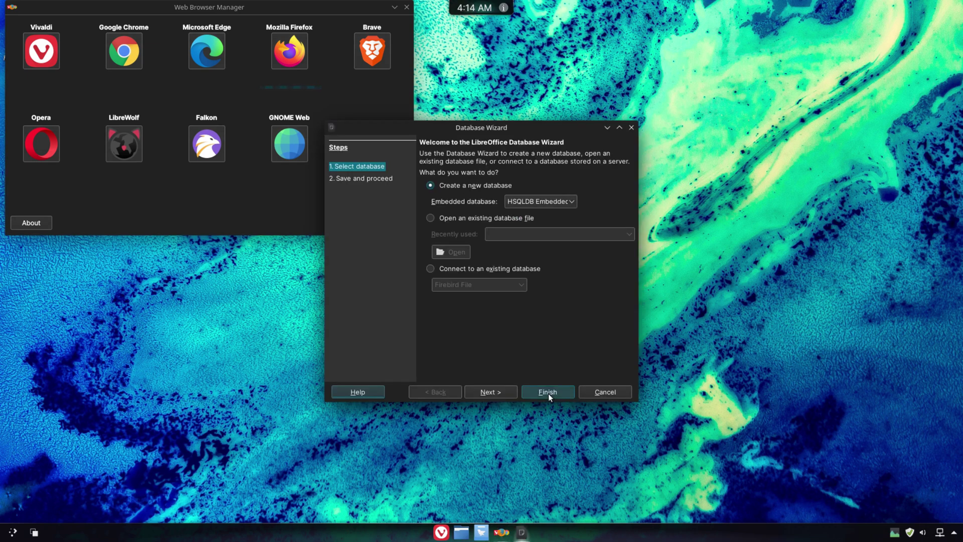
left_click(549, 393)
left_click(641, 374)
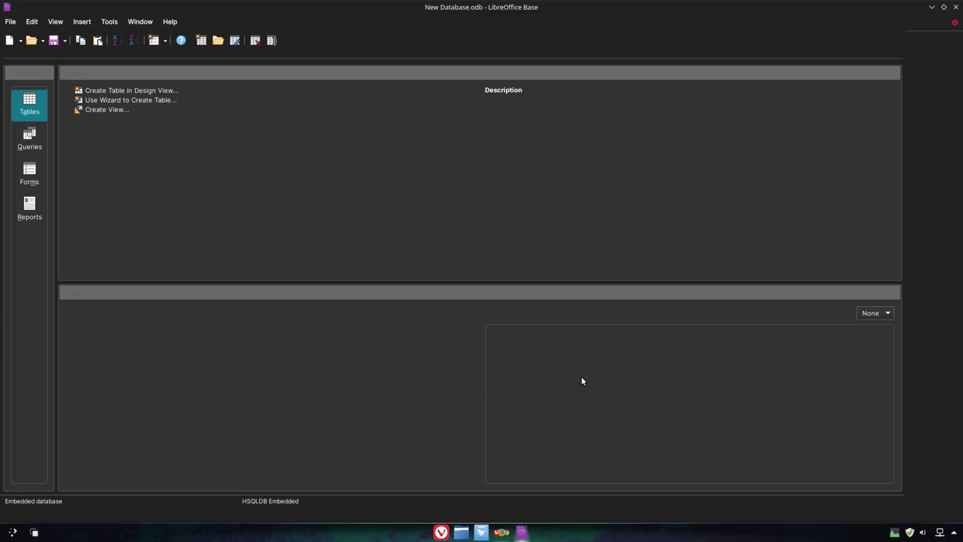
left_click(955, 22)
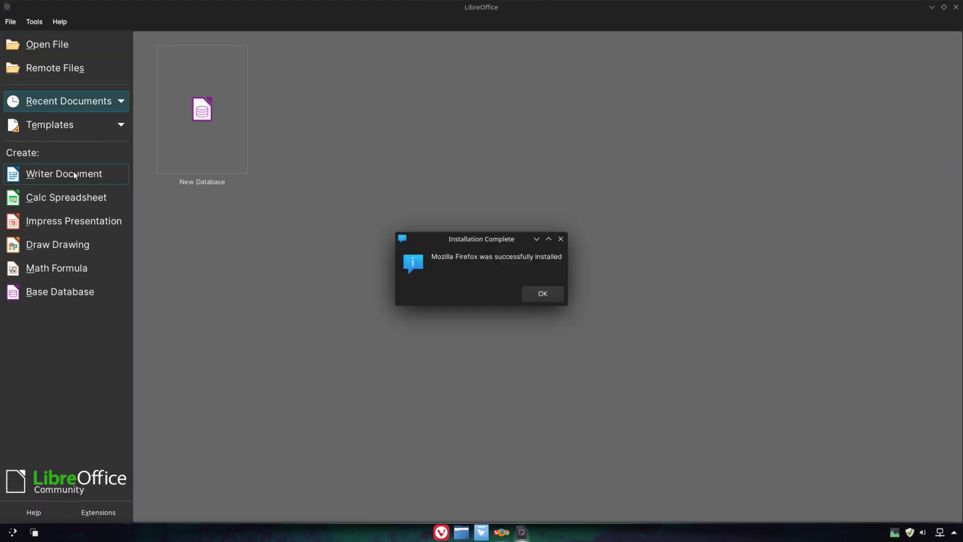
Dismiss the Firefox installation message, view the About LibreOffice information, and close LibreOffice
left_click(555, 295)
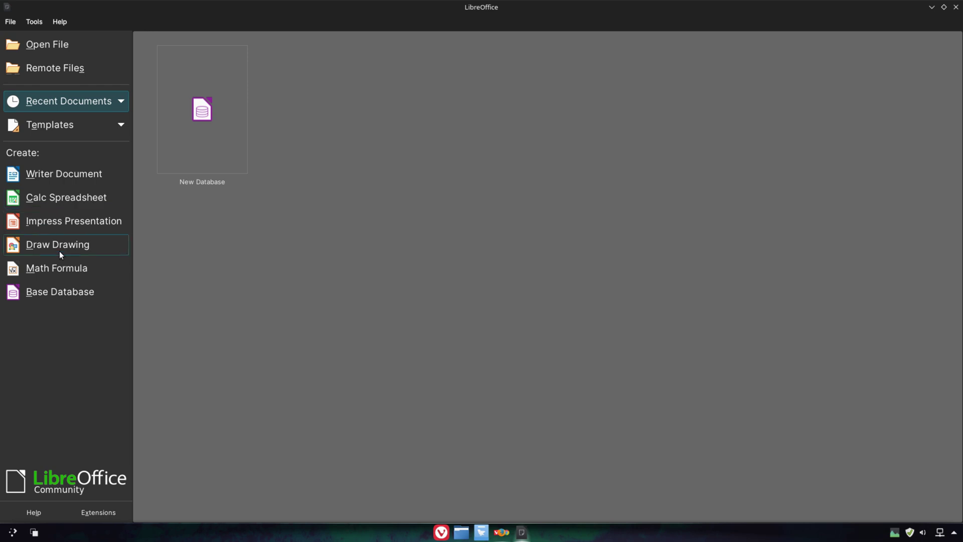
left_click(62, 22)
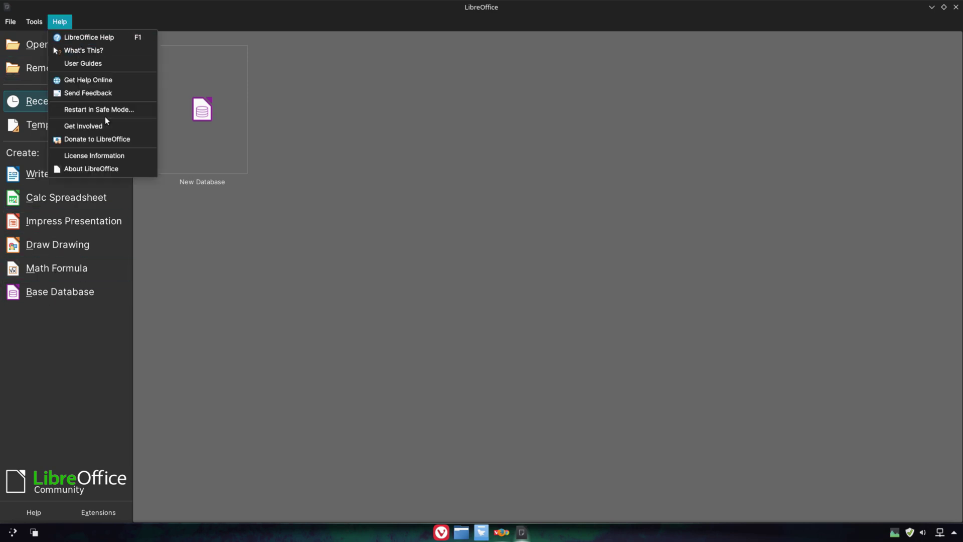
left_click(91, 170)
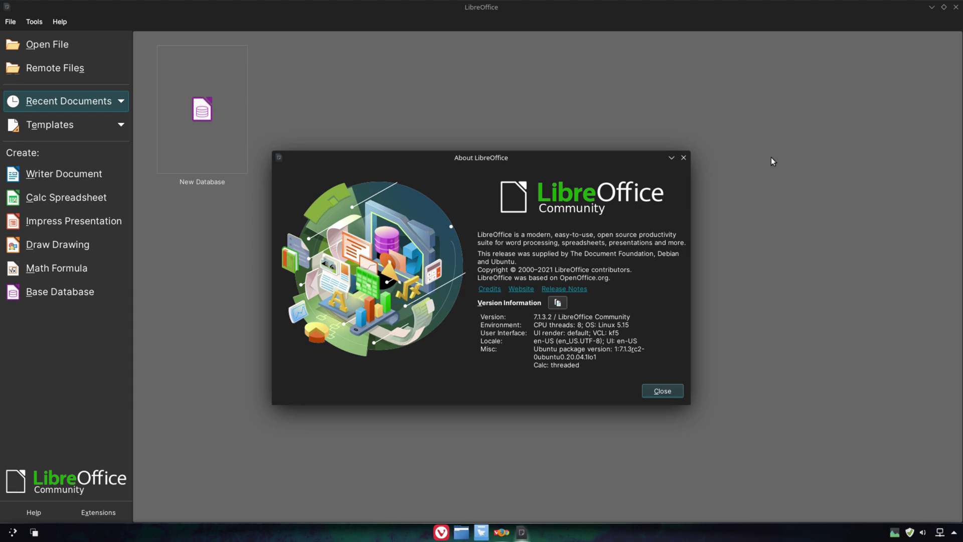
left_click(663, 391)
left_click(956, 7)
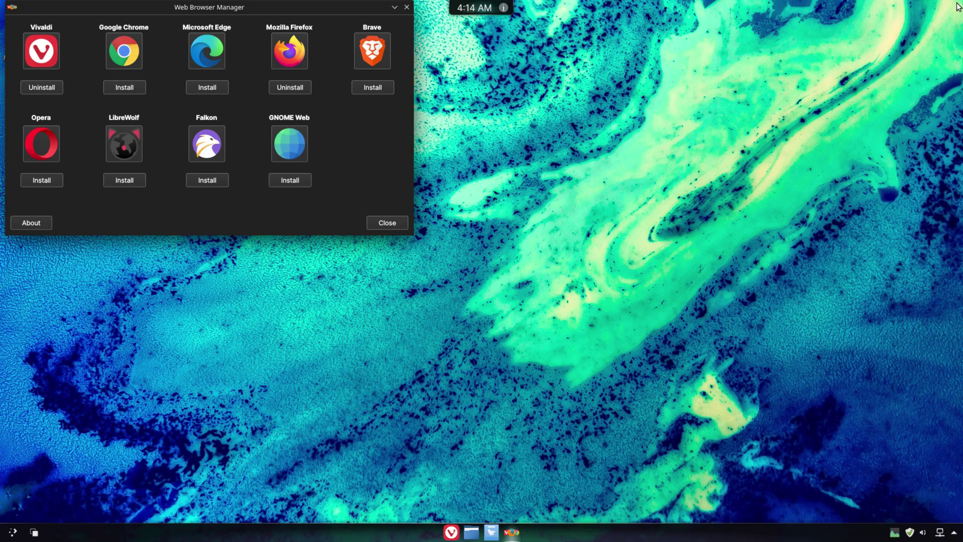
Close Web Browser Manager, launch Firefox Web Browser from the launcher's Internet category, and maximize its window
left_click(388, 223)
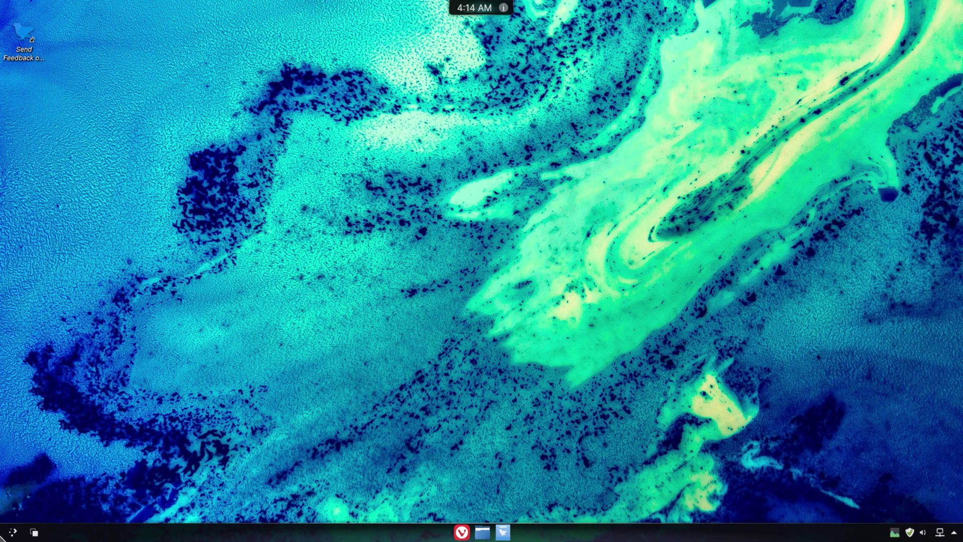
left_click(13, 533)
mouse_move(81, 348)
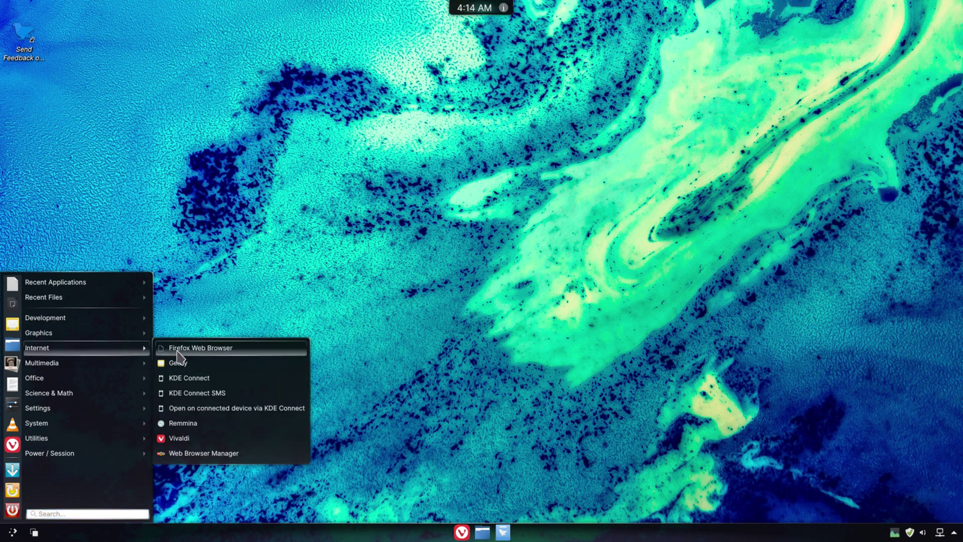
left_click(223, 347)
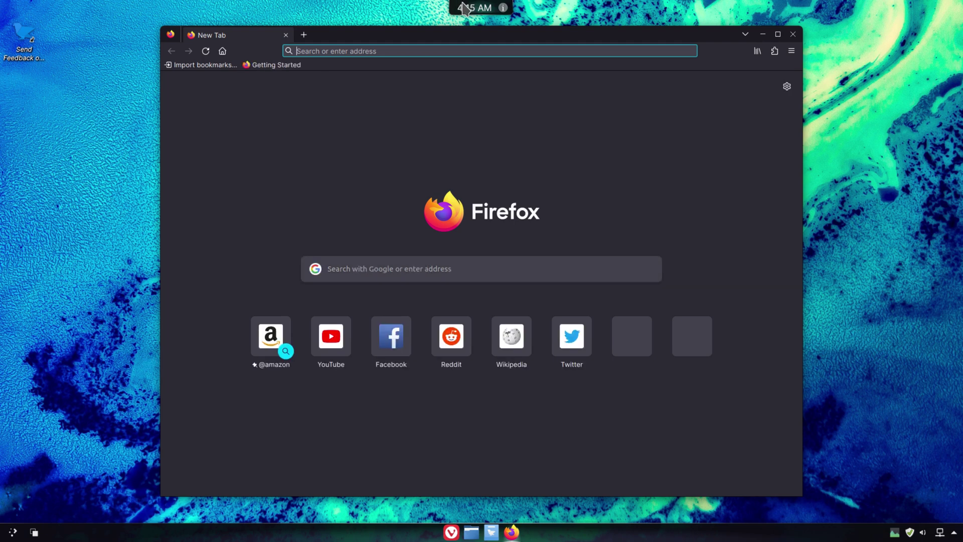
double_click(441, 36)
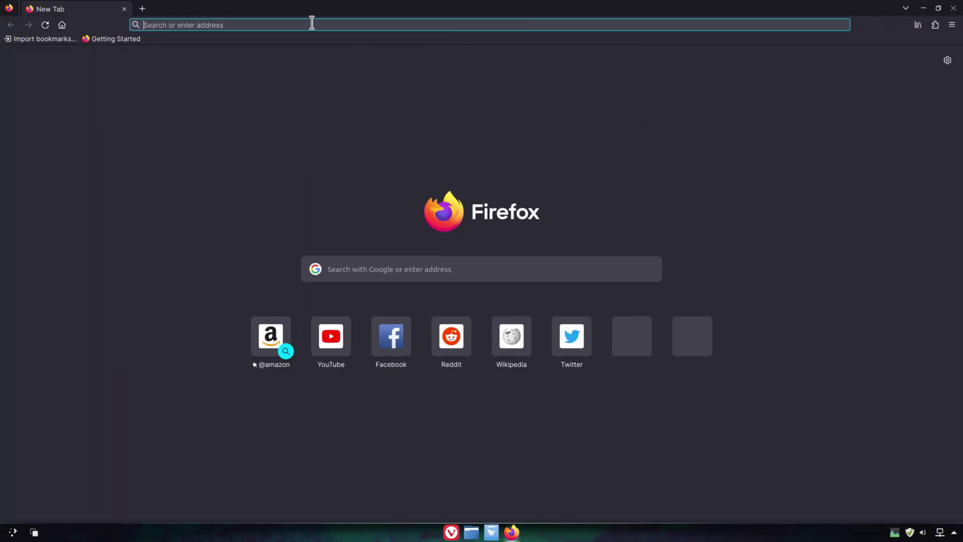
Search the web for ferenos, open the official Feren OS site, and look through its home page
left_click(311, 22)
type("fereno")
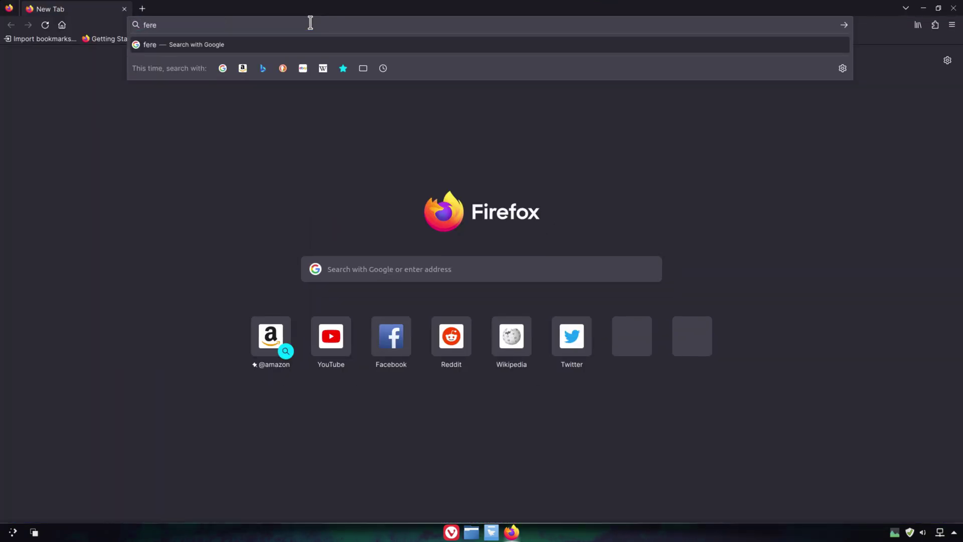
type("s")
key("Return")
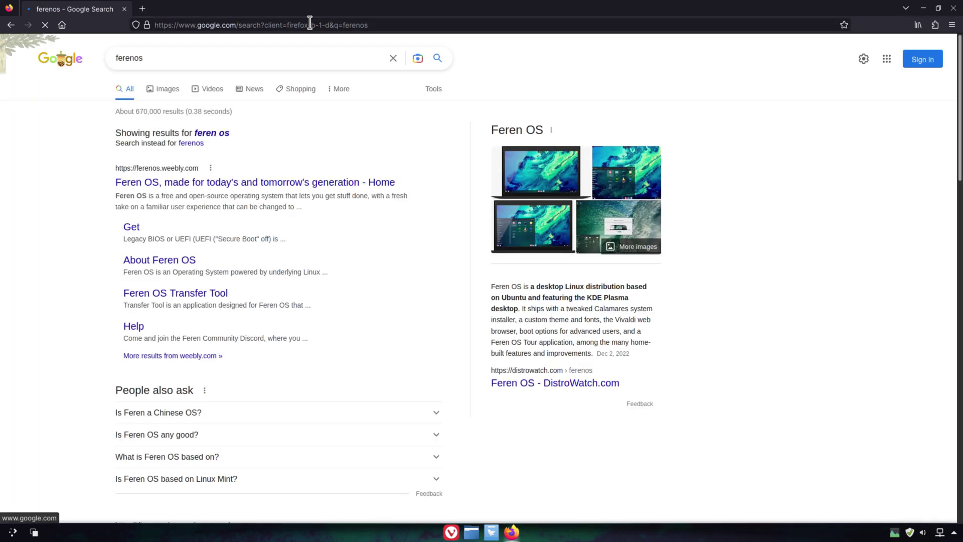
left_click(140, 187)
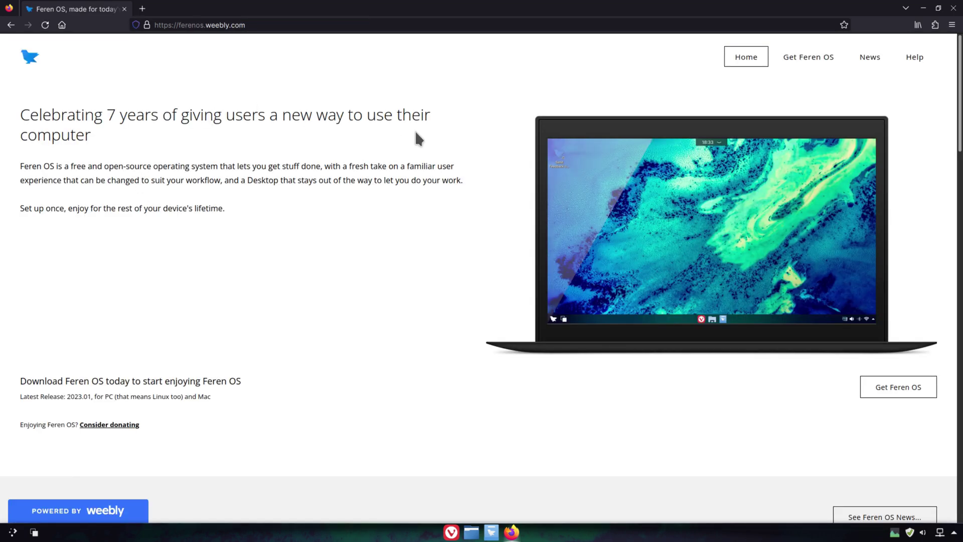
scroll(416, 277, "down", 15)
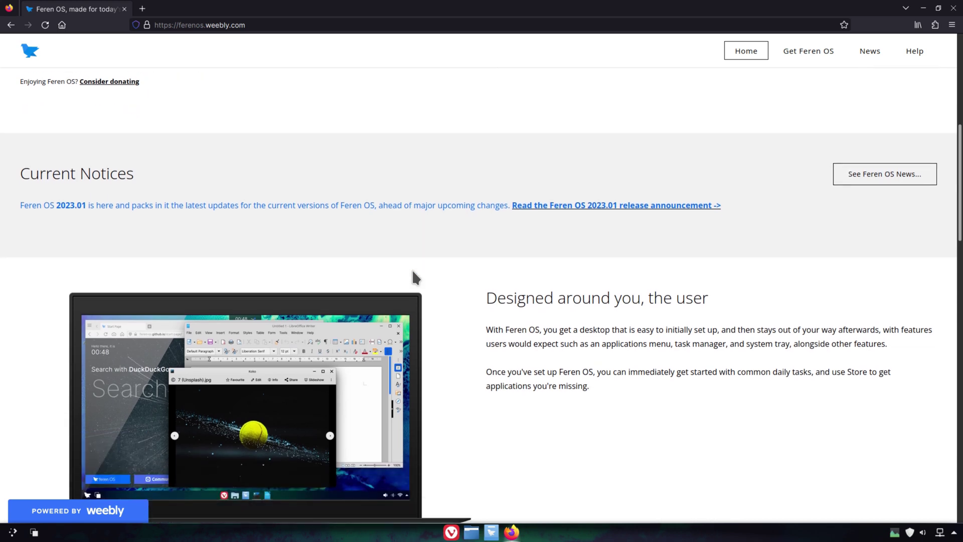
scroll(415, 277, "down", 7)
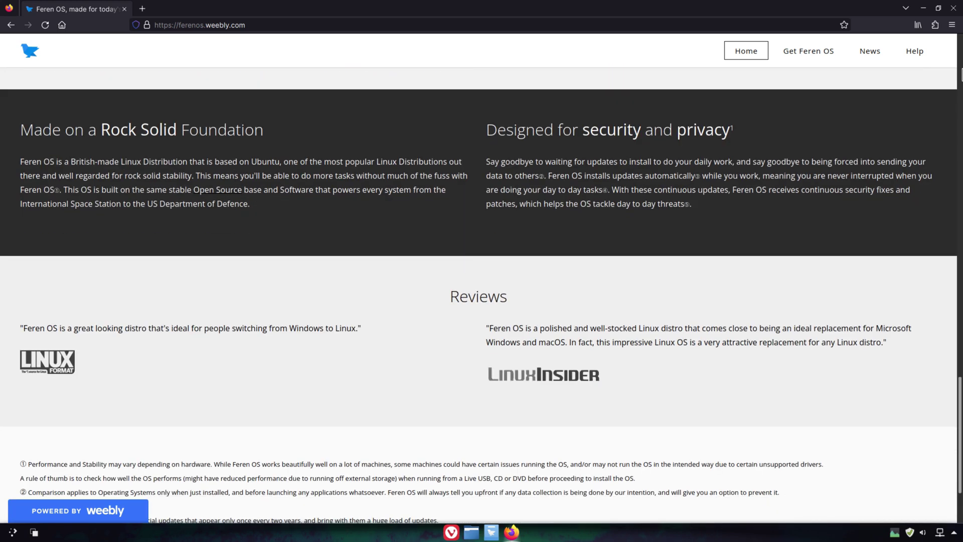
View the About Mozilla Firefox information and close the browser
left_click(954, 26)
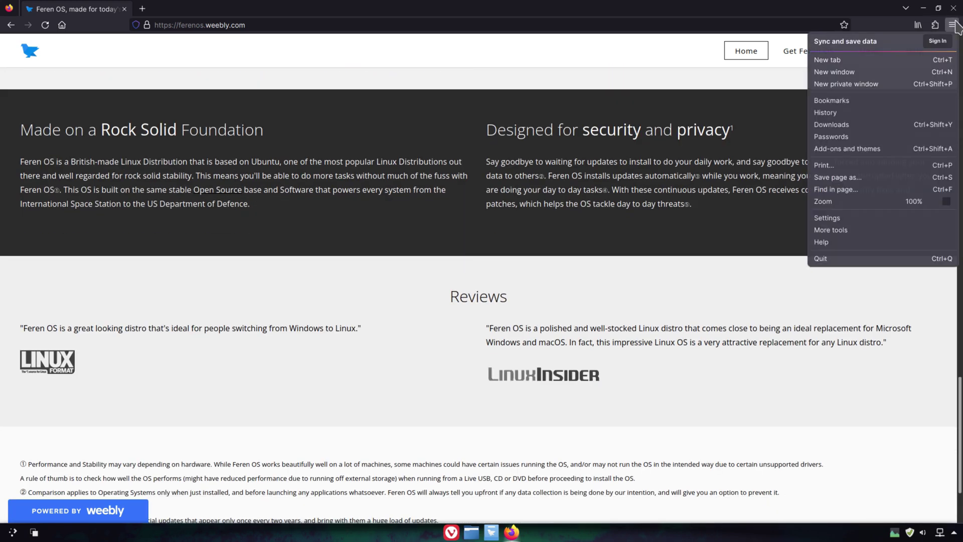
left_click(841, 242)
left_click(836, 117)
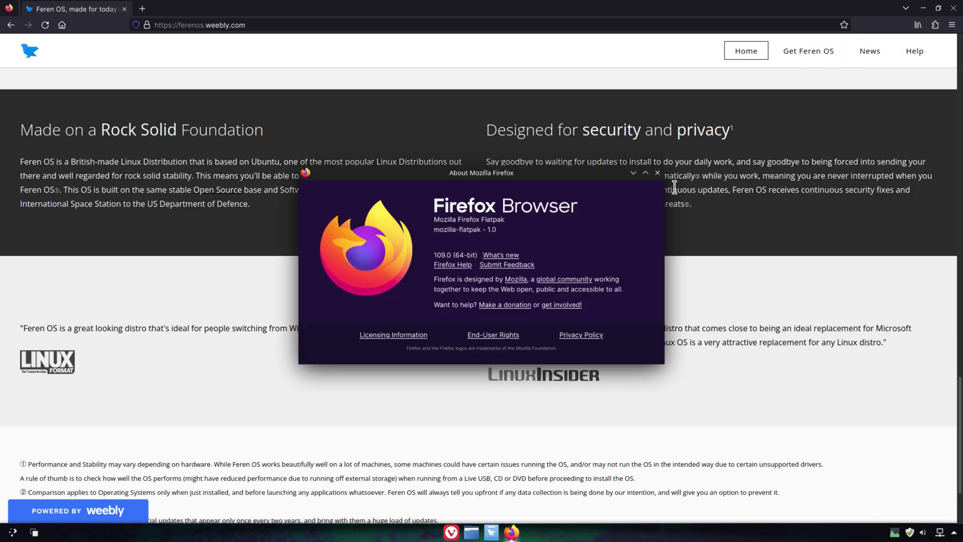
left_click(657, 173)
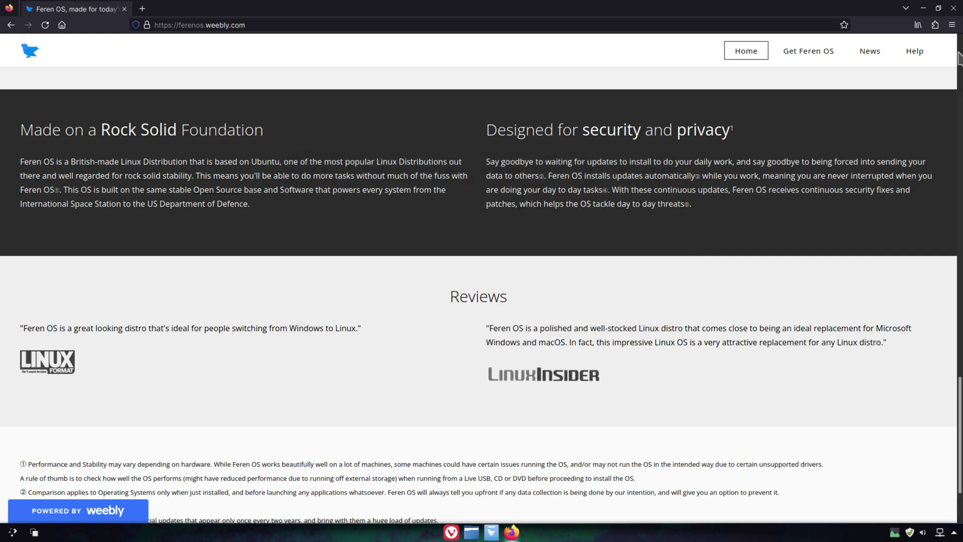
left_click(953, 8)
Launch Synaptic Package Manager from the Settings category, authenticate with the account password, maximize the window, and dismiss its Quick Introduction
left_click(14, 536)
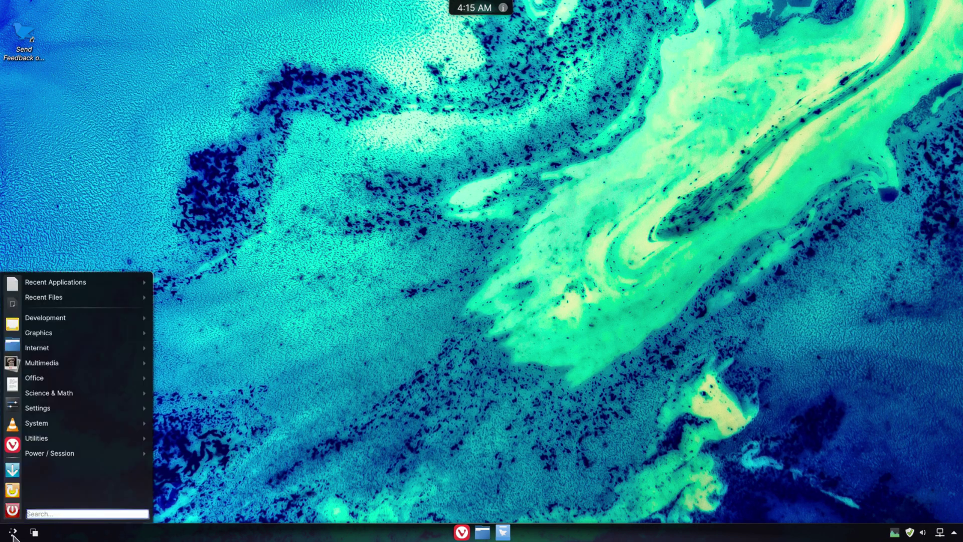
mouse_move(61, 414)
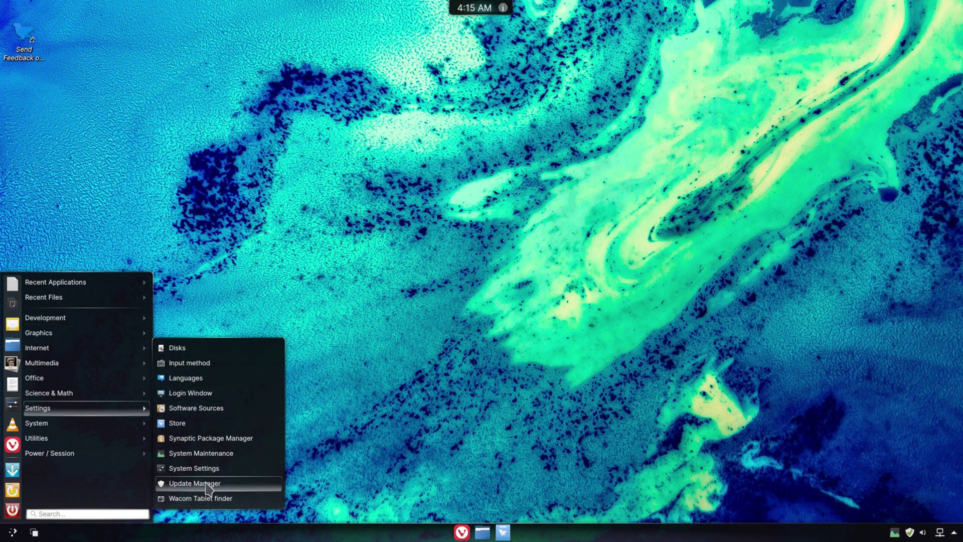
left_click(244, 438)
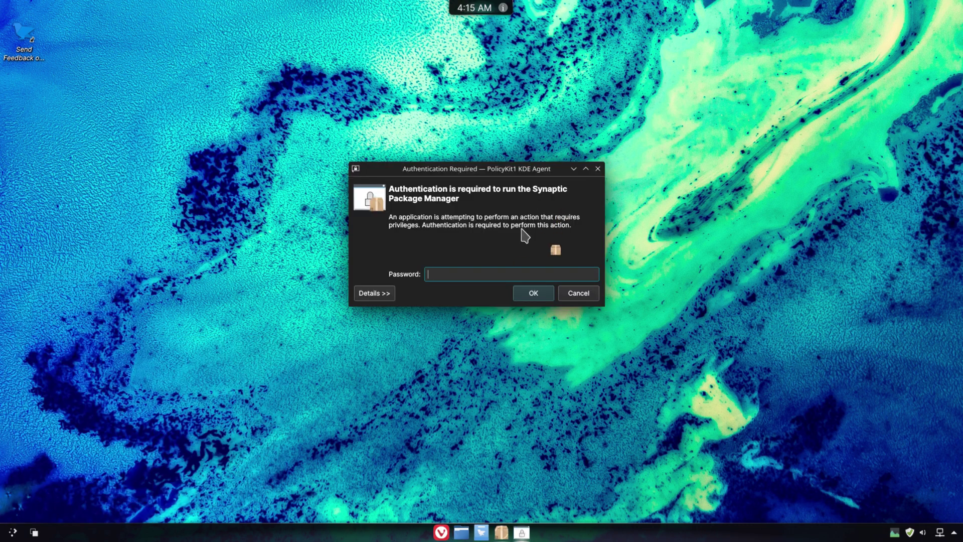
type("••")
key("Return")
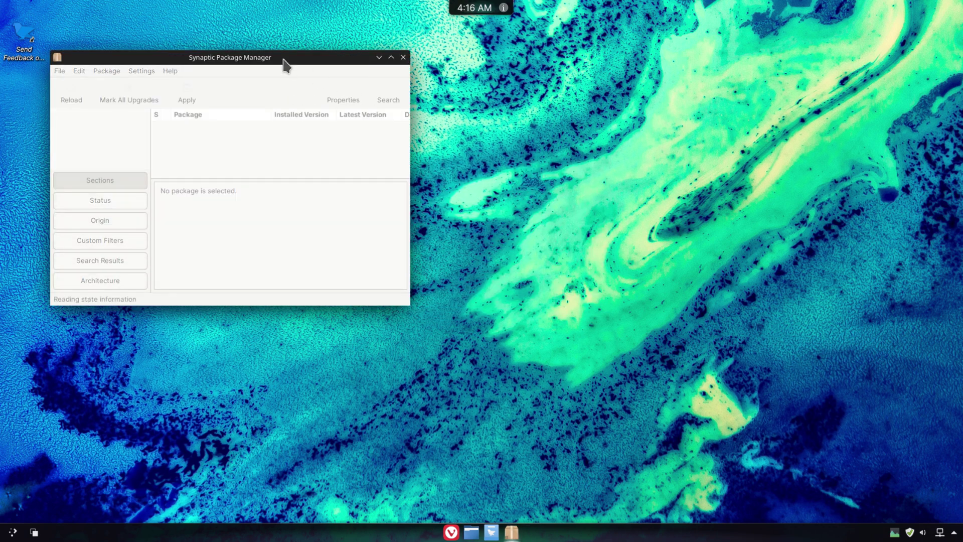
double_click(284, 58)
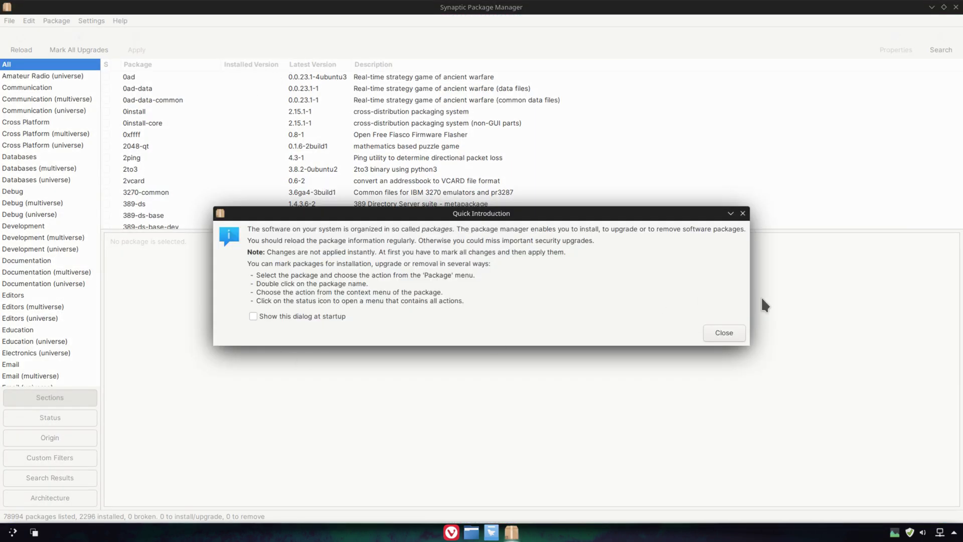
left_click(724, 333)
Look through Synaptic's menus, view its About information, and close the About dialog
left_click(9, 21)
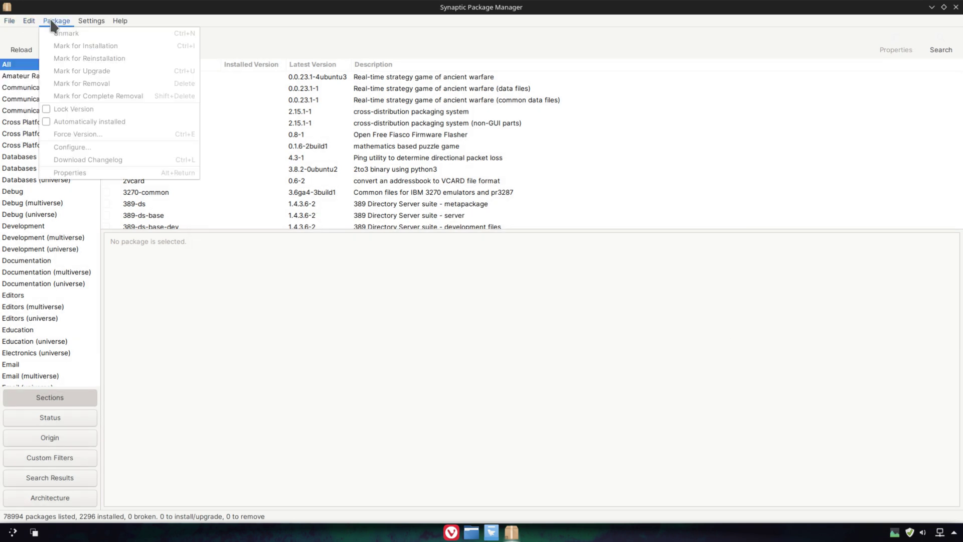
mouse_move(88, 23)
mouse_move(119, 23)
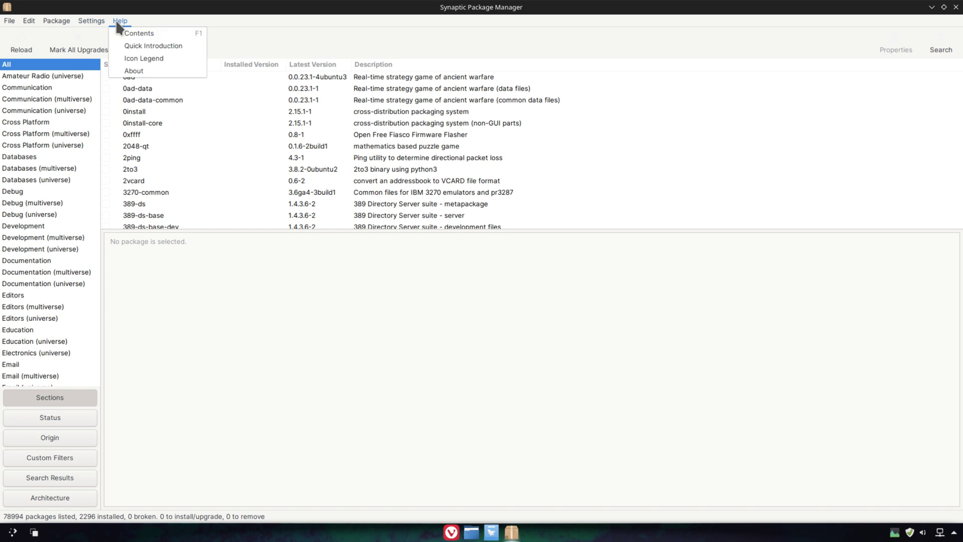
left_click(134, 71)
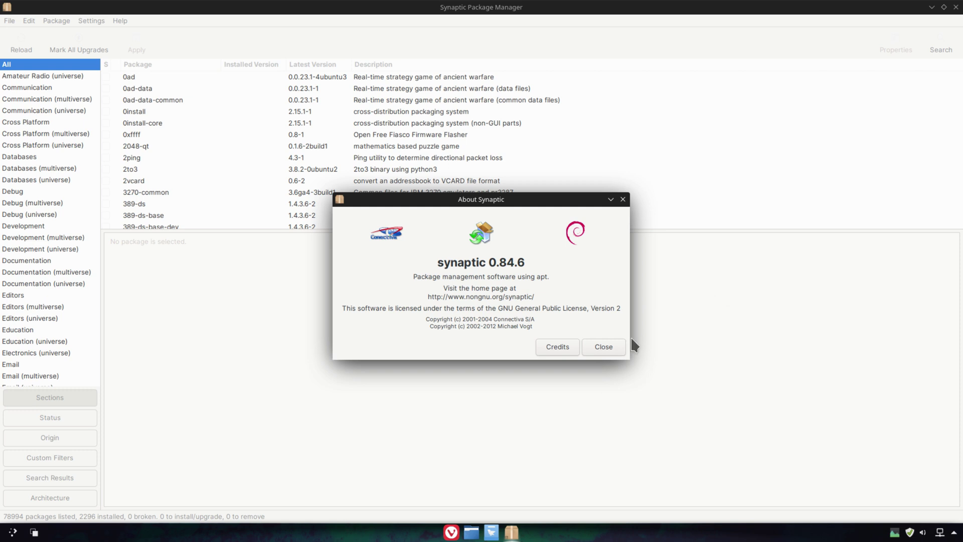
left_click(604, 347)
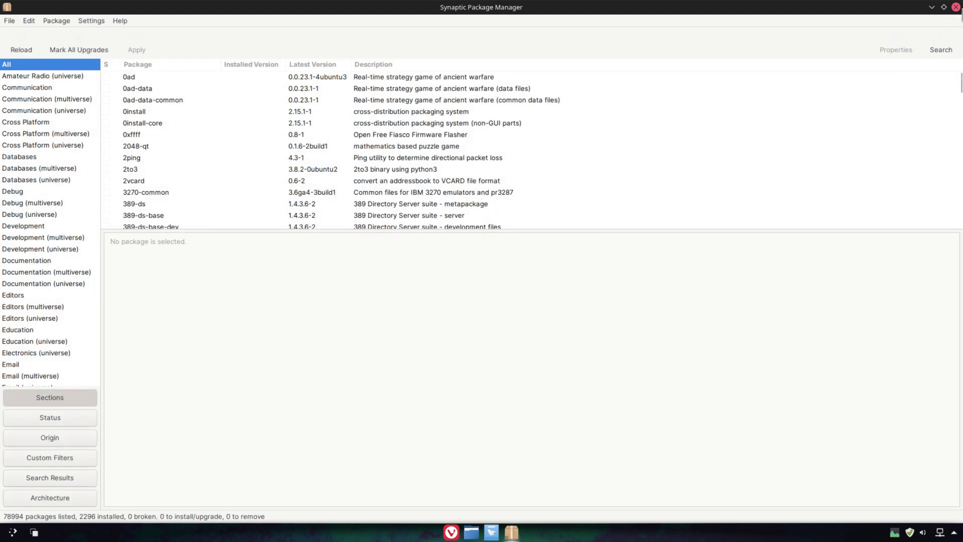
Close Synaptic Package Manager, then launch the Kate text editor from the Utilities category and maximize its window
left_click(957, 8)
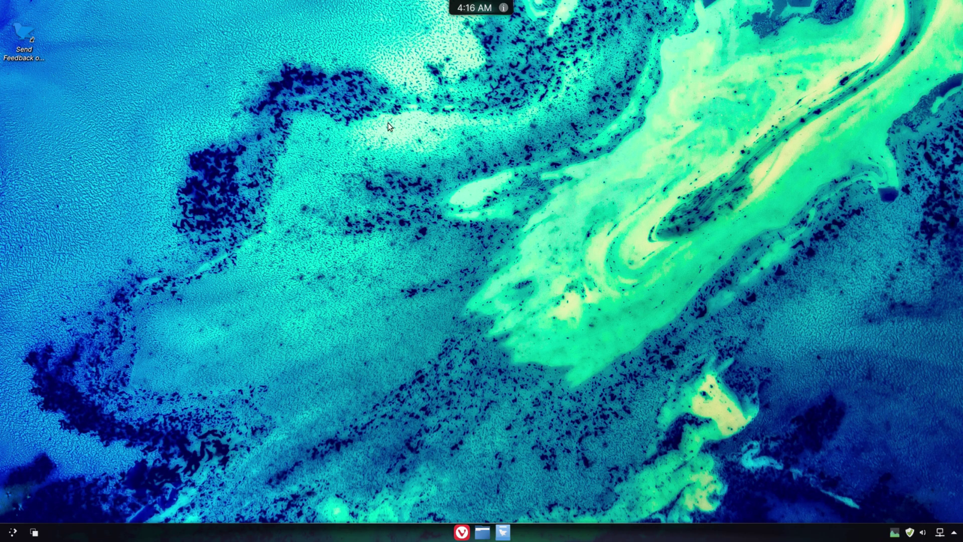
left_click(12, 532)
mouse_move(77, 457)
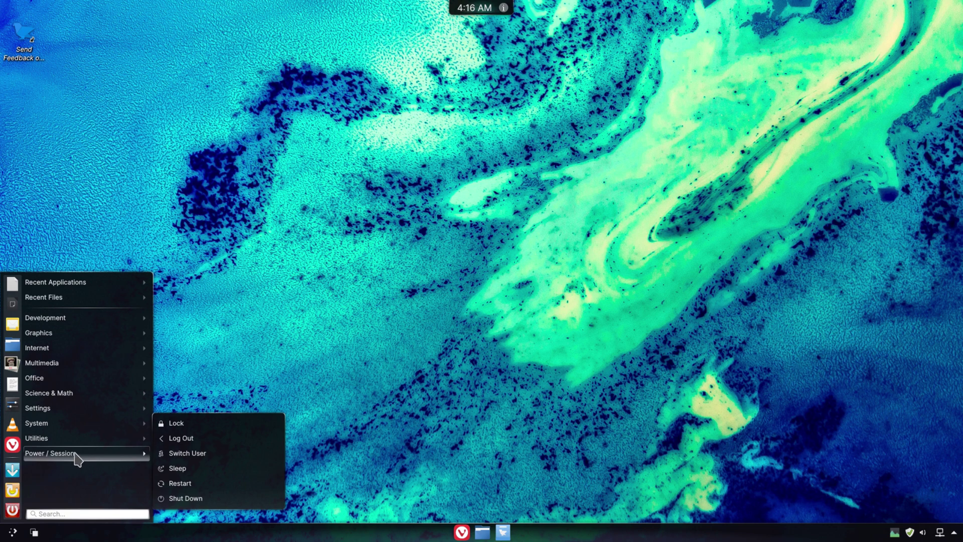
mouse_move(65, 436)
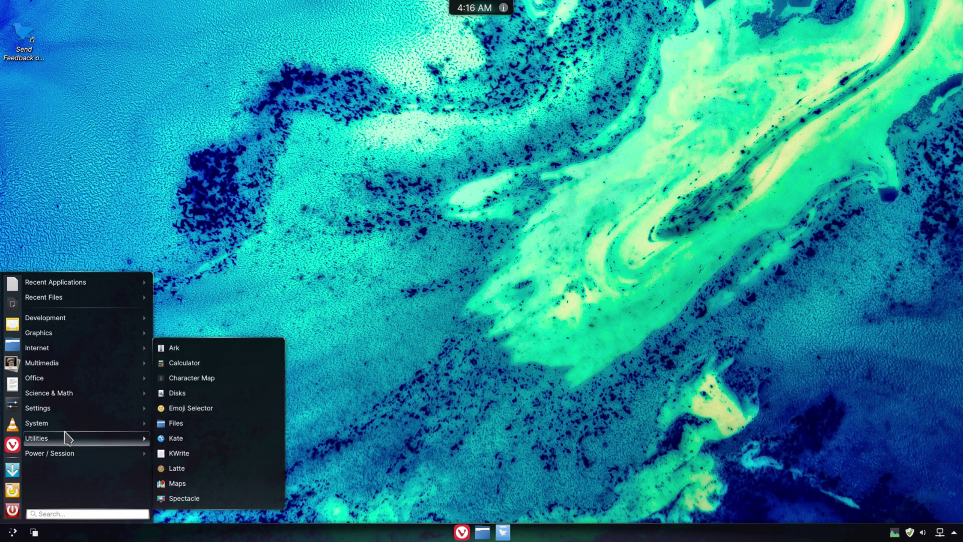
left_click(184, 440)
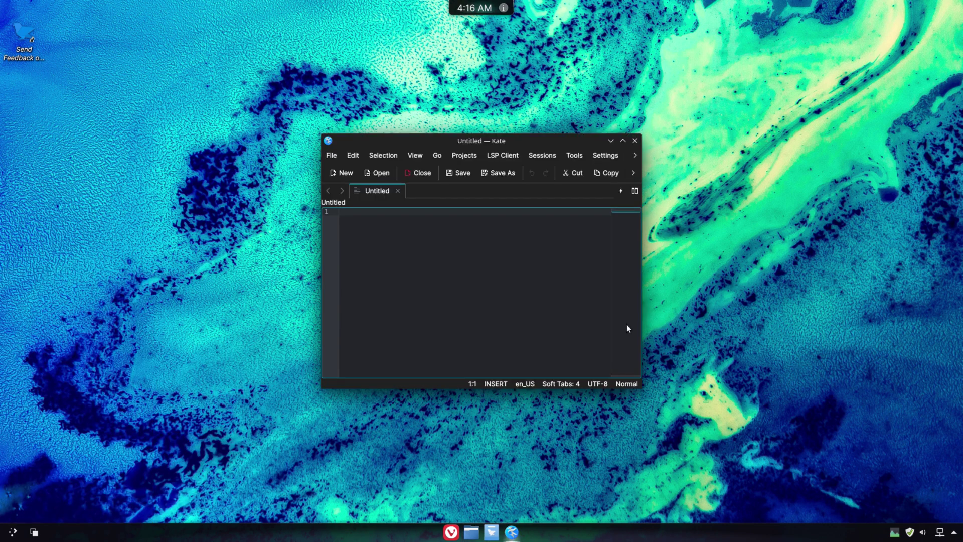
double_click(425, 141)
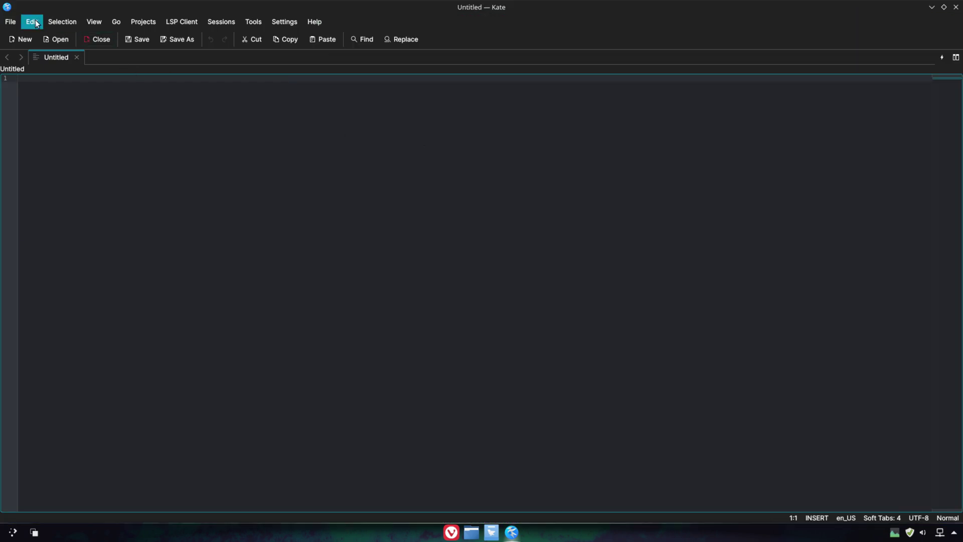
Look through Kate's menus, from File across to Settings
left_click(10, 21)
mouse_move(28, 23)
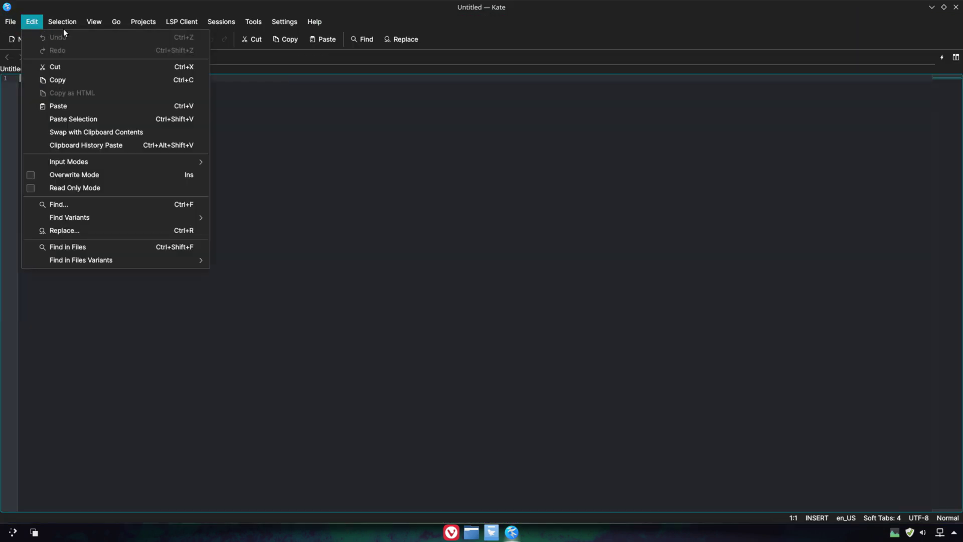
mouse_move(120, 21)
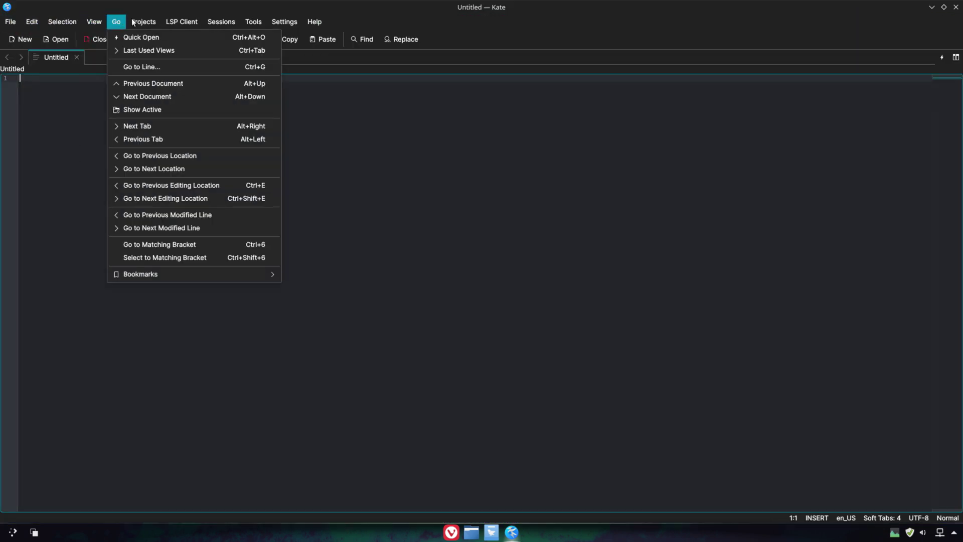
key("Escape")
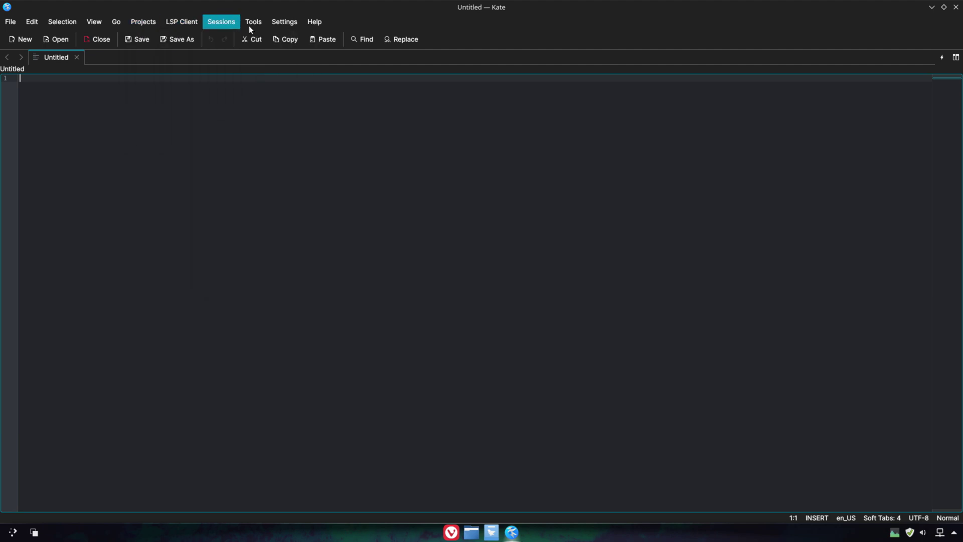
mouse_move(275, 23)
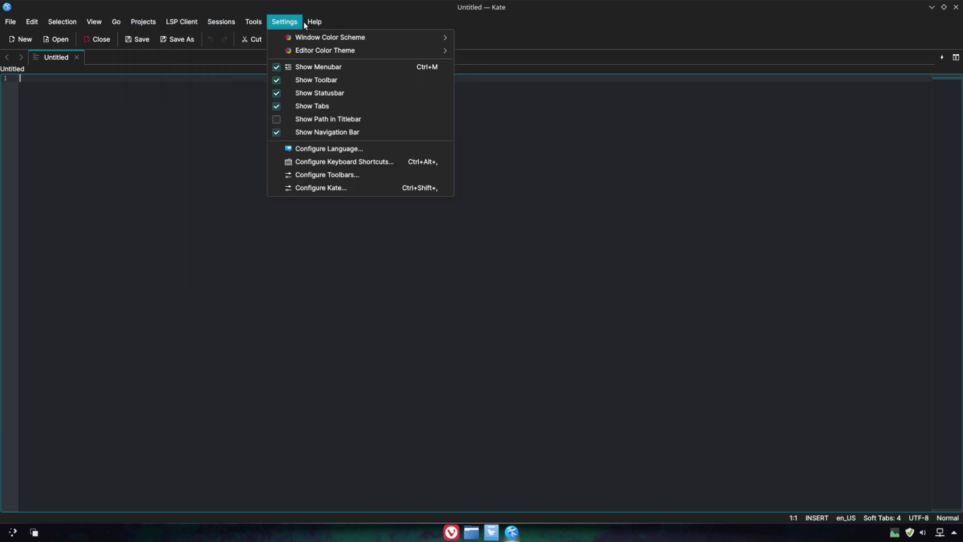
View the About Kate information, then close the dialog and the editor
left_click(344, 112)
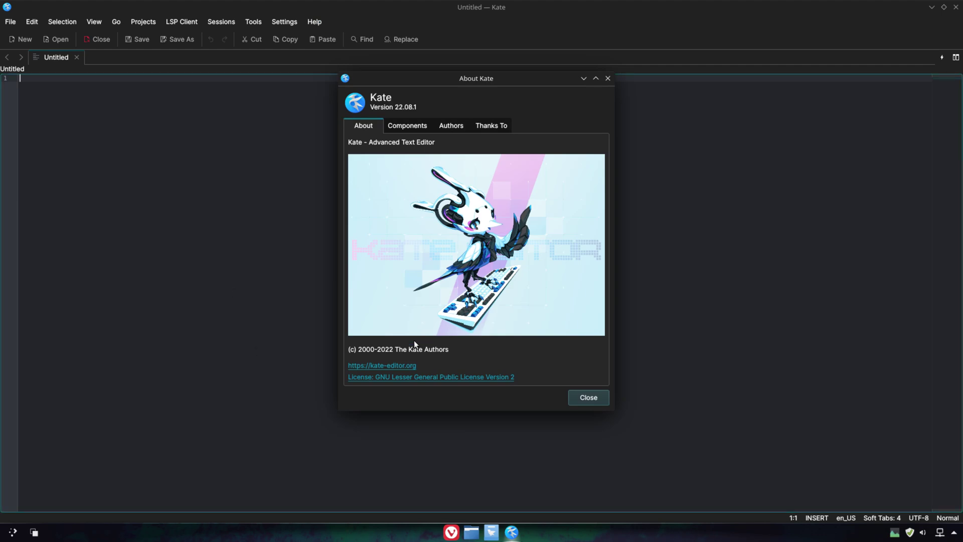
triple_click(391, 142)
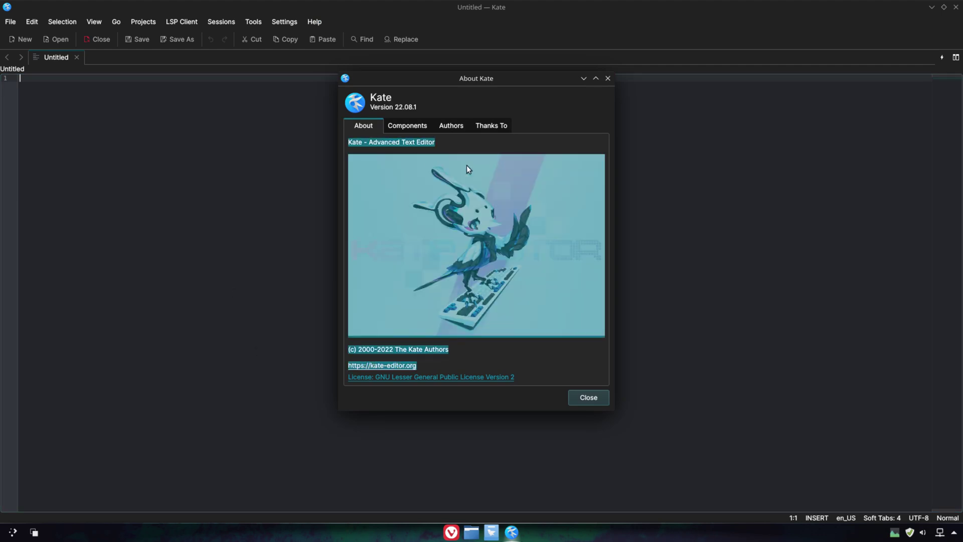
left_click(434, 144)
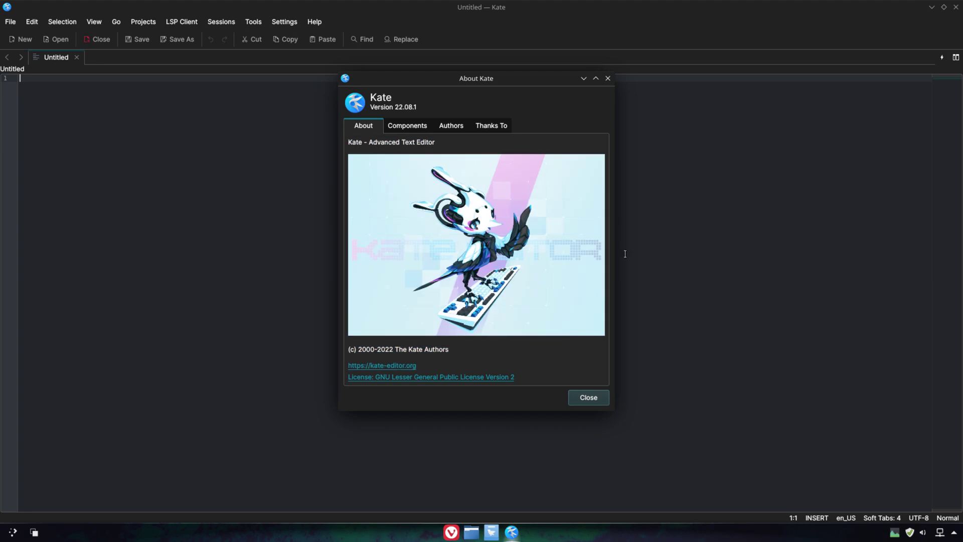
left_click(588, 398)
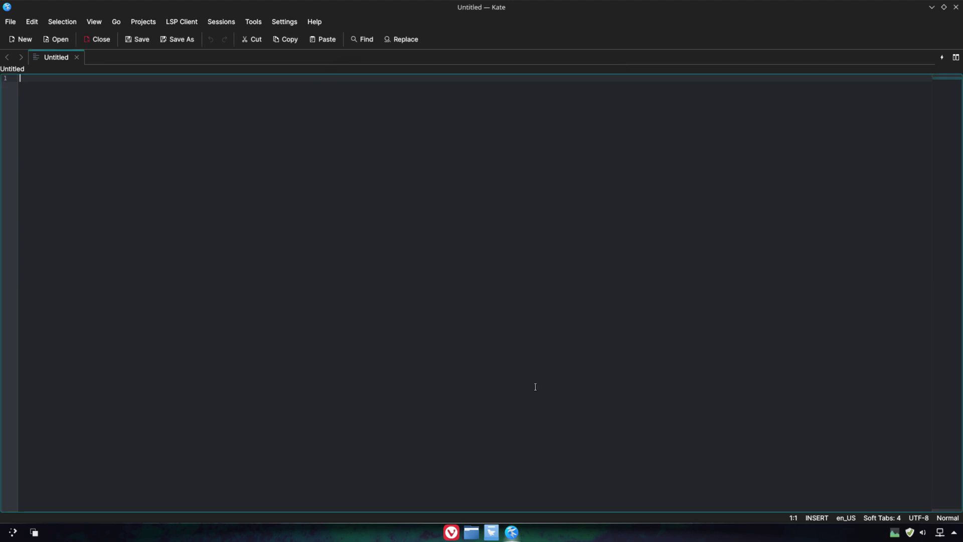
left_click(957, 7)
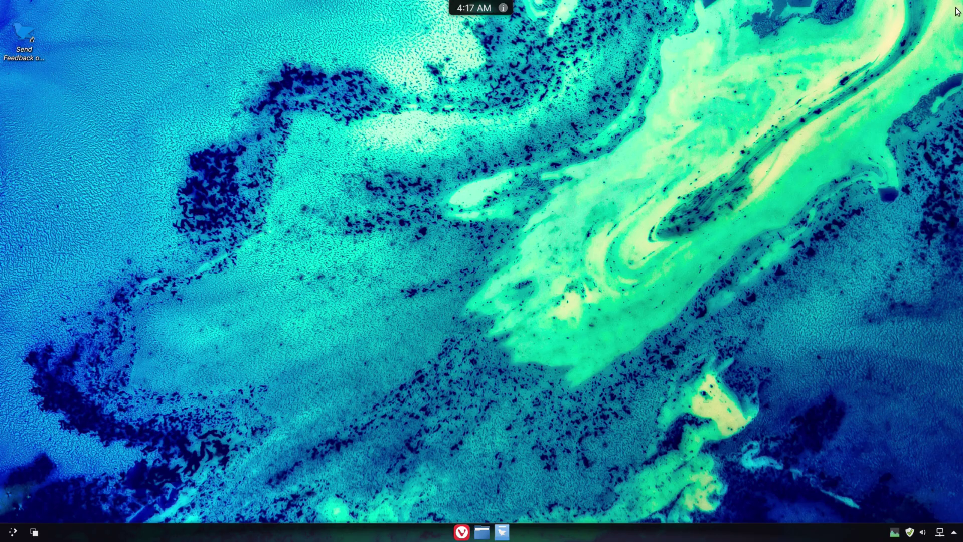
Launch Timeshift from the System category, authenticate with the account password, and finish its Setup Wizard with the RSYNC snapshot type
left_click(13, 532)
mouse_move(64, 428)
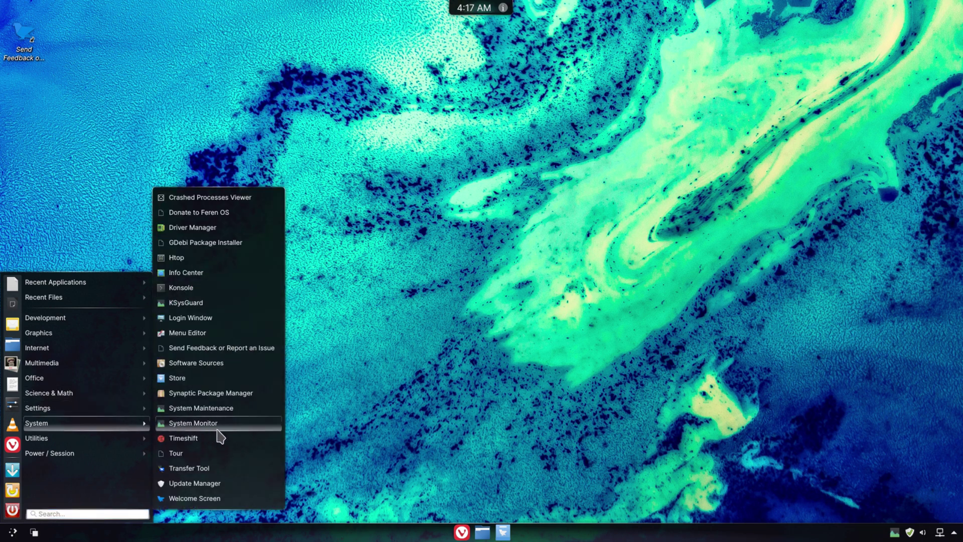
left_click(183, 438)
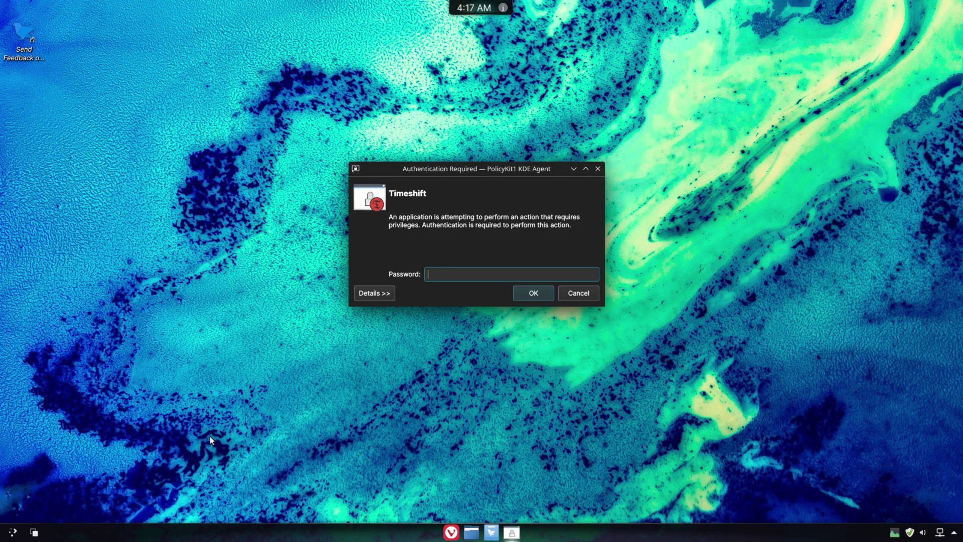
type("****")
key("Return")
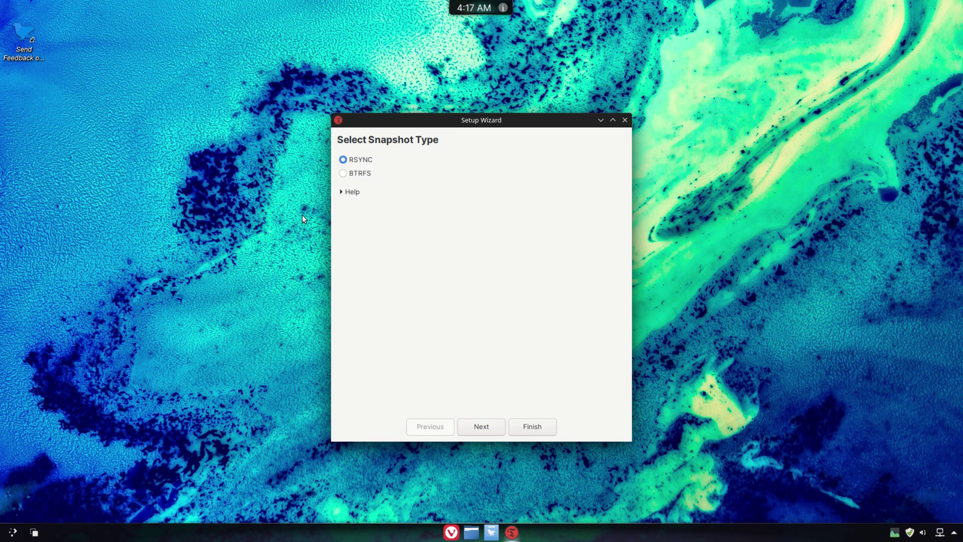
left_click(532, 427)
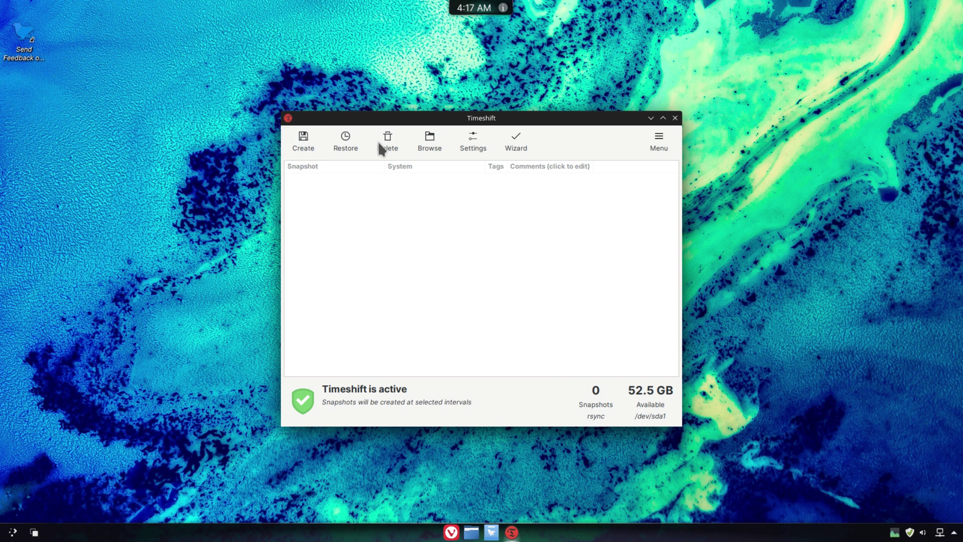
View Timeshift's About information, then close the dialog and Timeshift
left_click(664, 138)
left_click(683, 168)
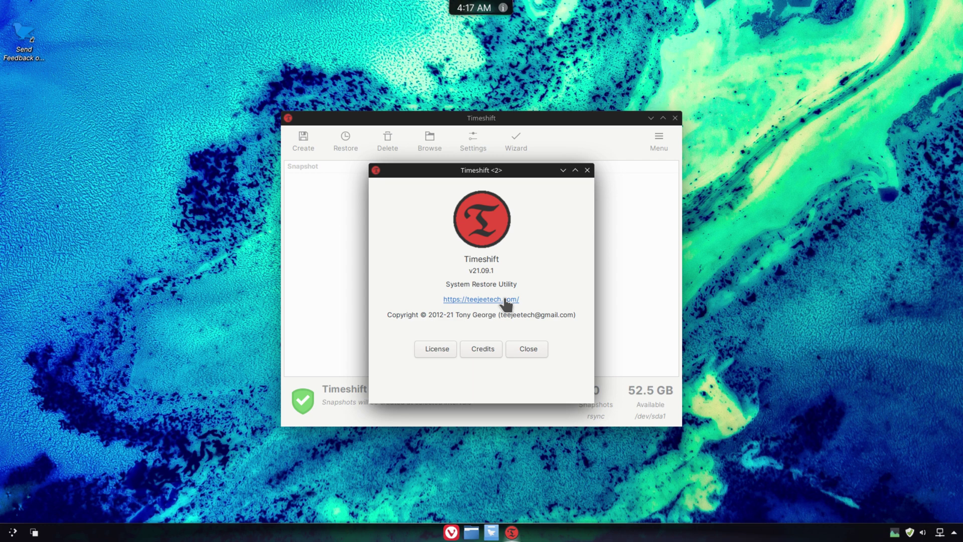
left_click(533, 349)
left_click(675, 118)
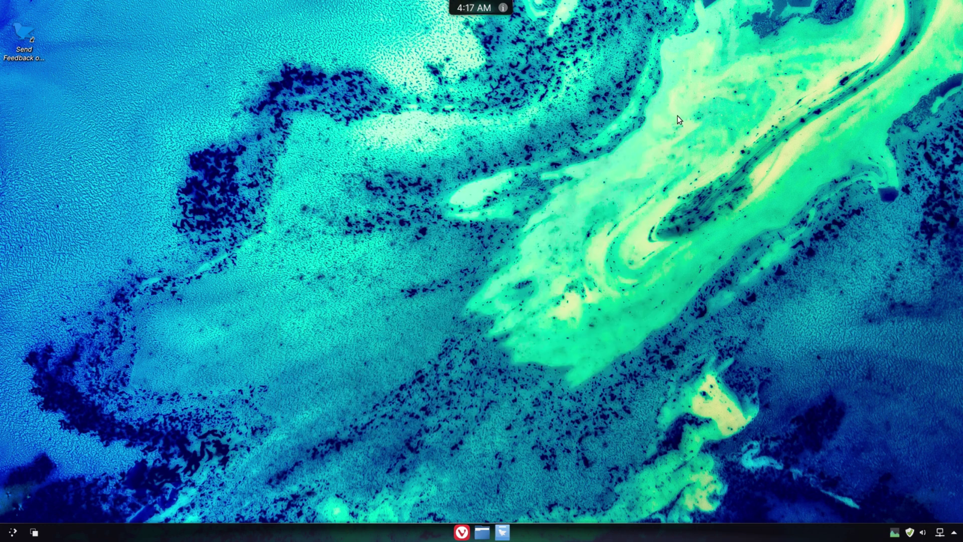
left_click(13, 533)
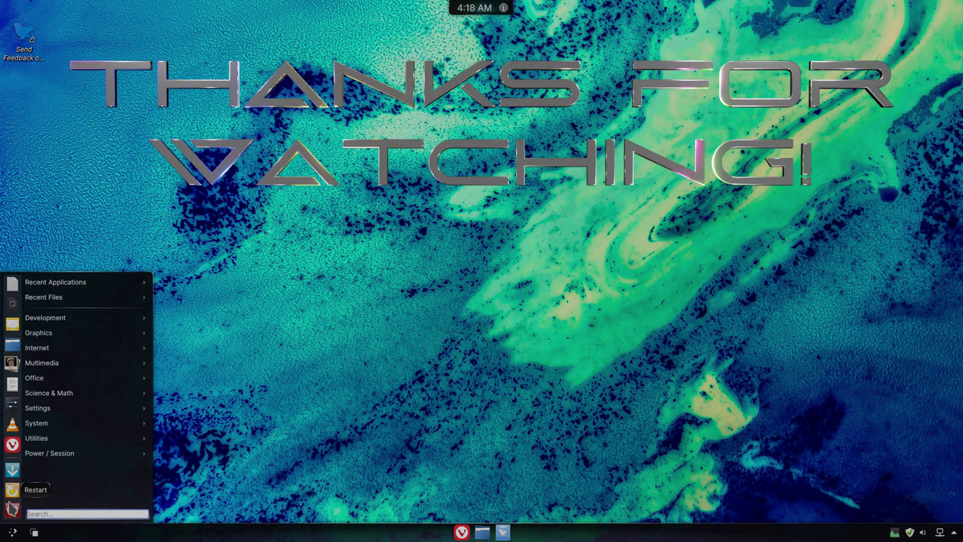
left_click(210, 395)
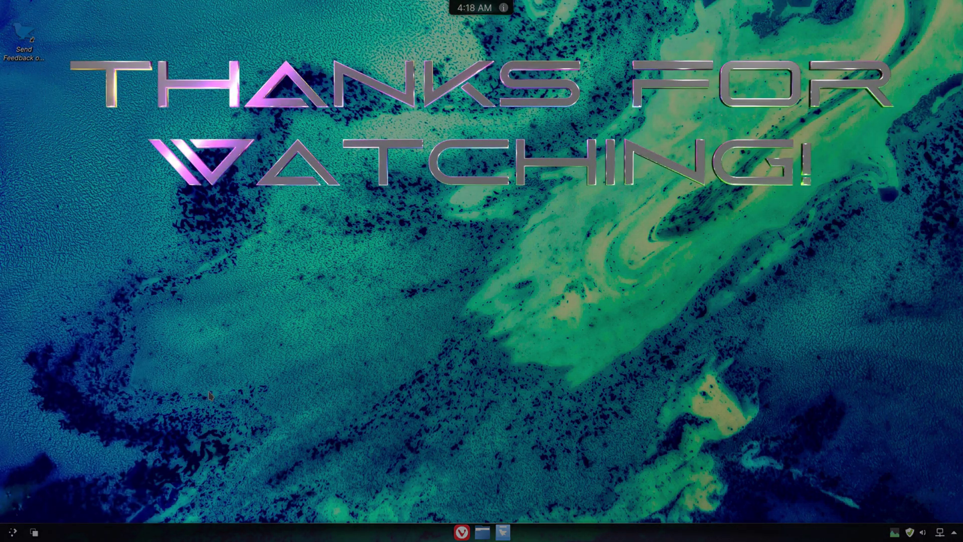
key("Escape")
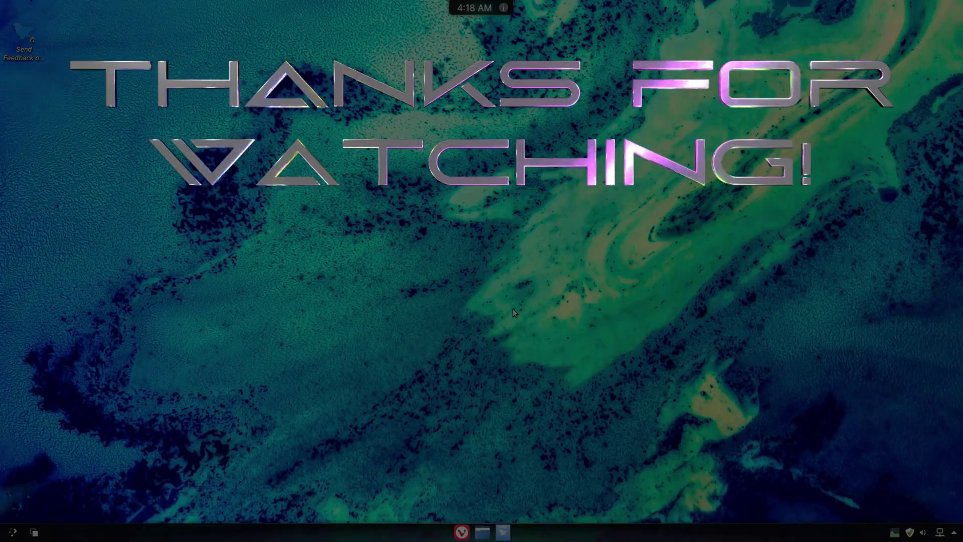